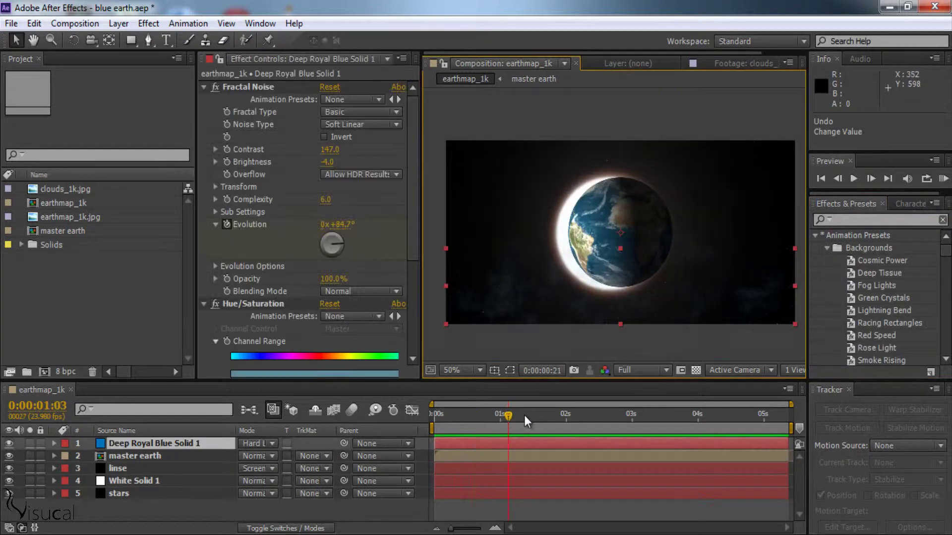
Preview the earth animation full-screen at 100%, then scrub back to 0:00:03:09.
mouse_move(687, 417)
mouse_down()
mouse_move(731, 418)
mouse_move(454, 416)
mouse_up()
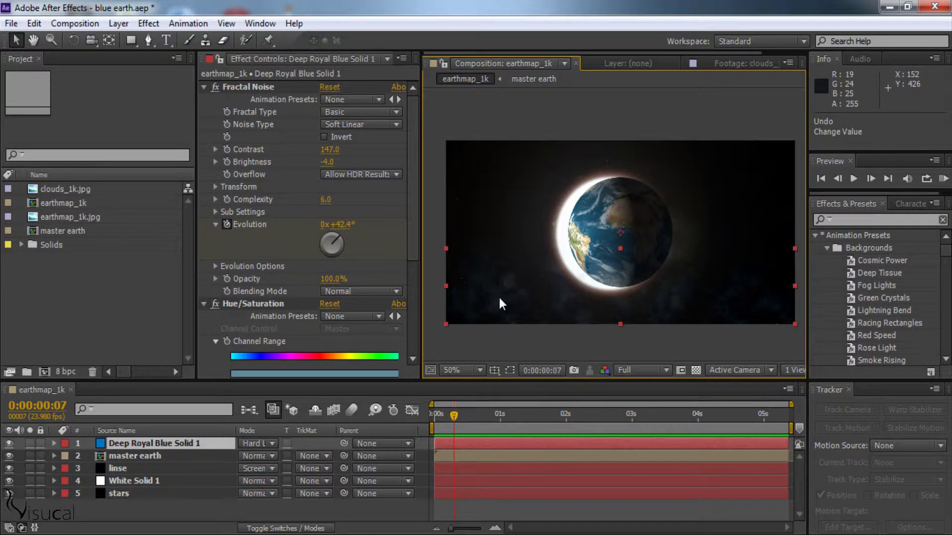
key(grave)
key(period)
drag(474, 340, 481, 315)
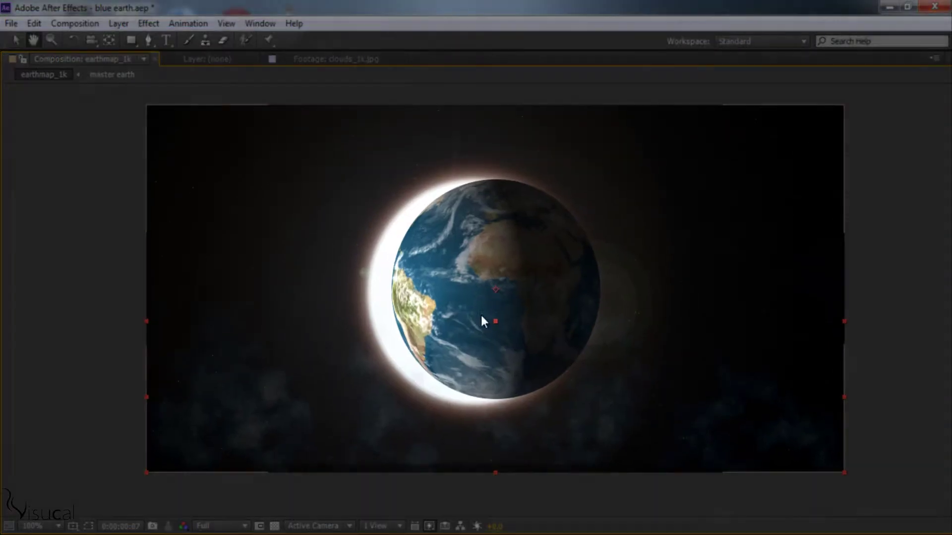
key(space)
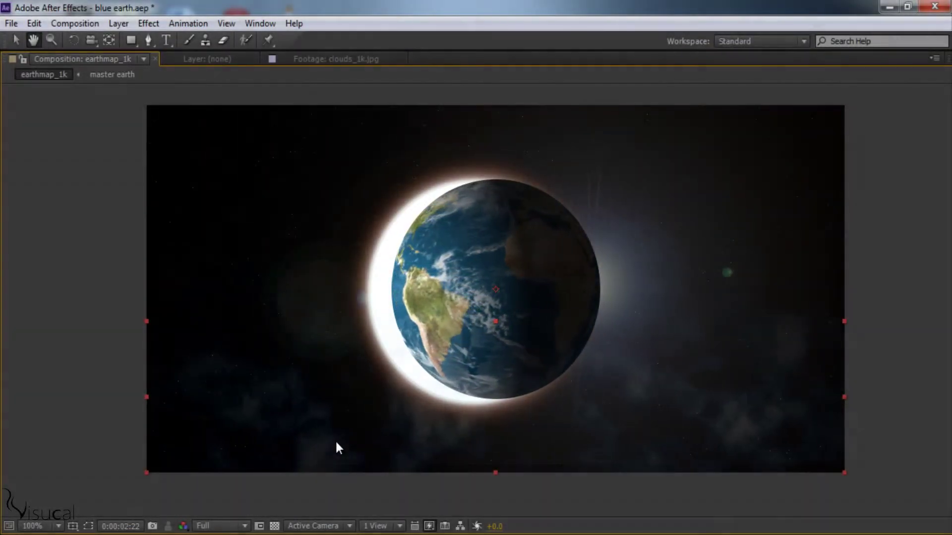
key(grave)
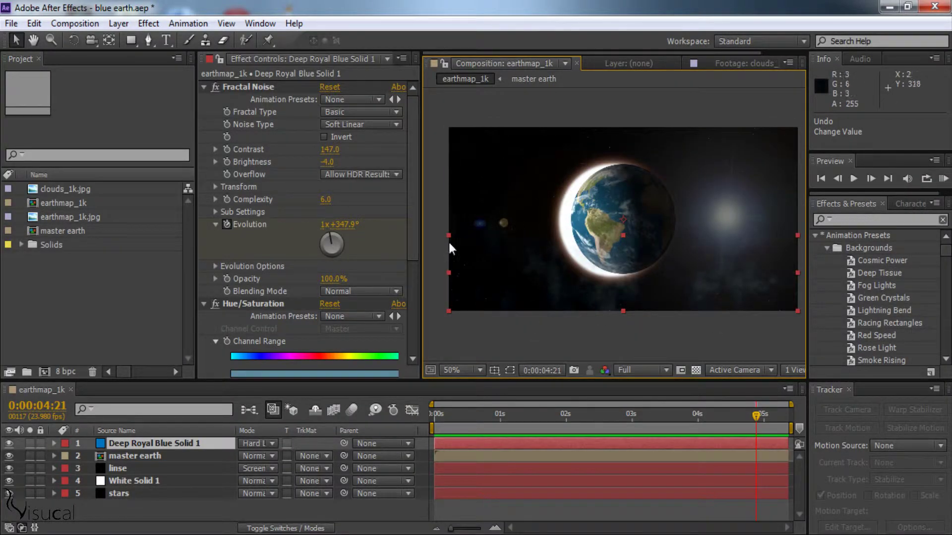
key(h)
mouse_move(630, 228)
mouse_down()
mouse_move(590, 227)
mouse_move(623, 234)
mouse_up()
key(v)
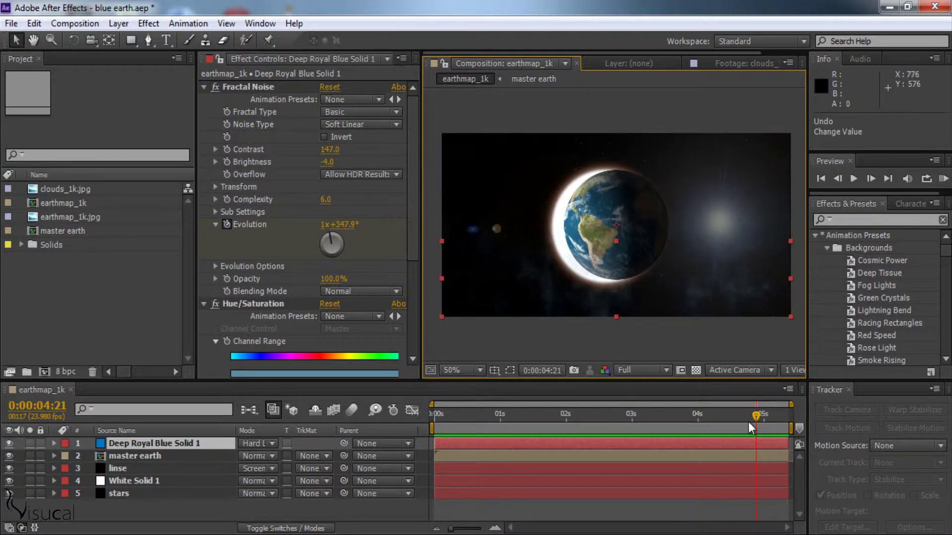
drag(751, 427, 649, 425)
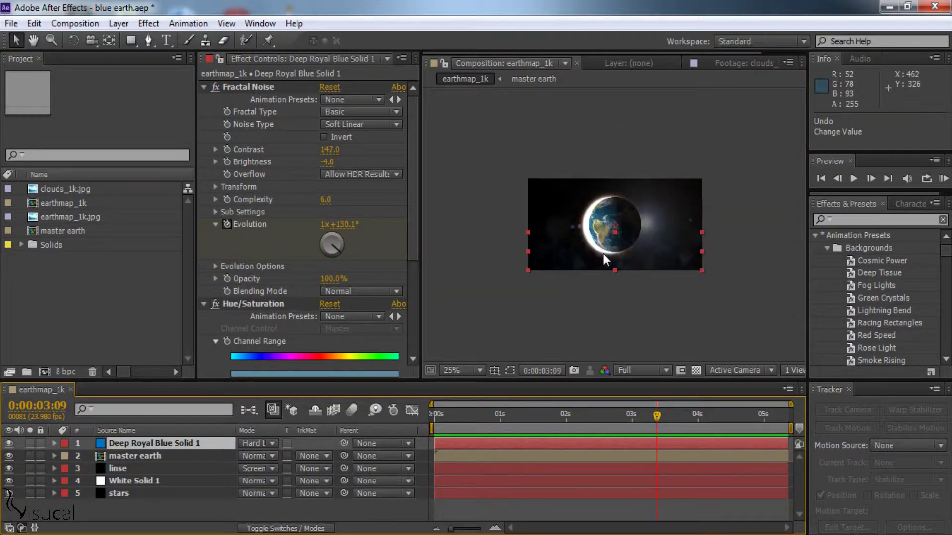
Inspect the earth map and clouds images, build a composition from earthmap_1k.jpg, and search effects for 'spher'.
double_click(34, 216)
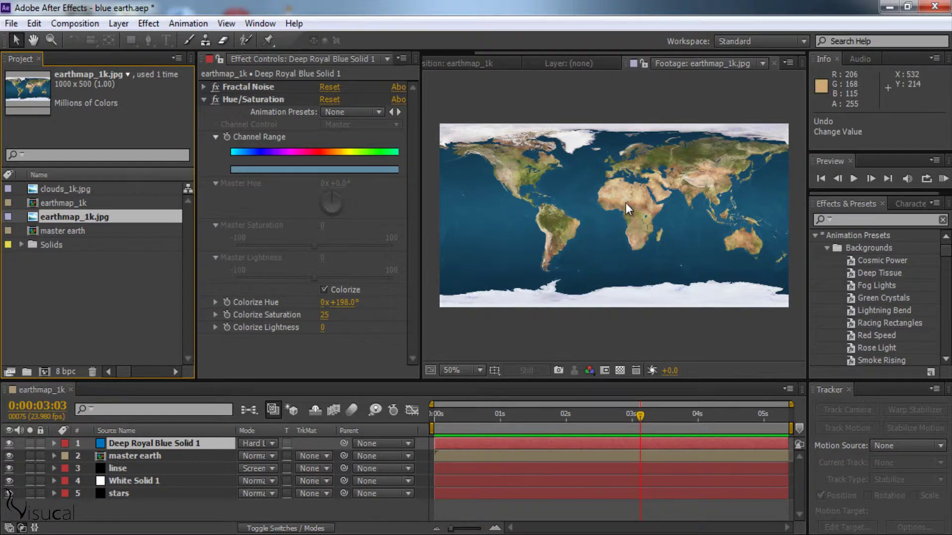
double_click(61, 189)
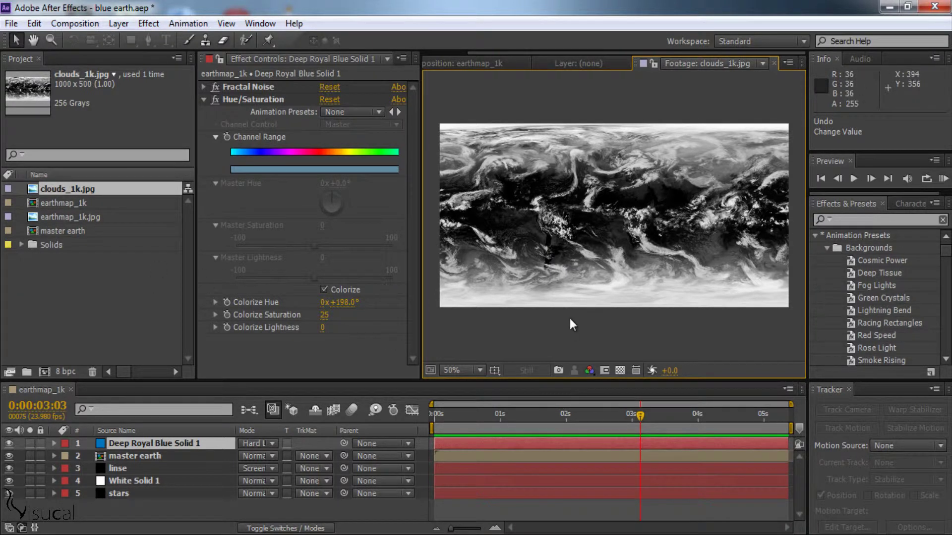
click(815, 236)
drag(65, 216, 46, 371)
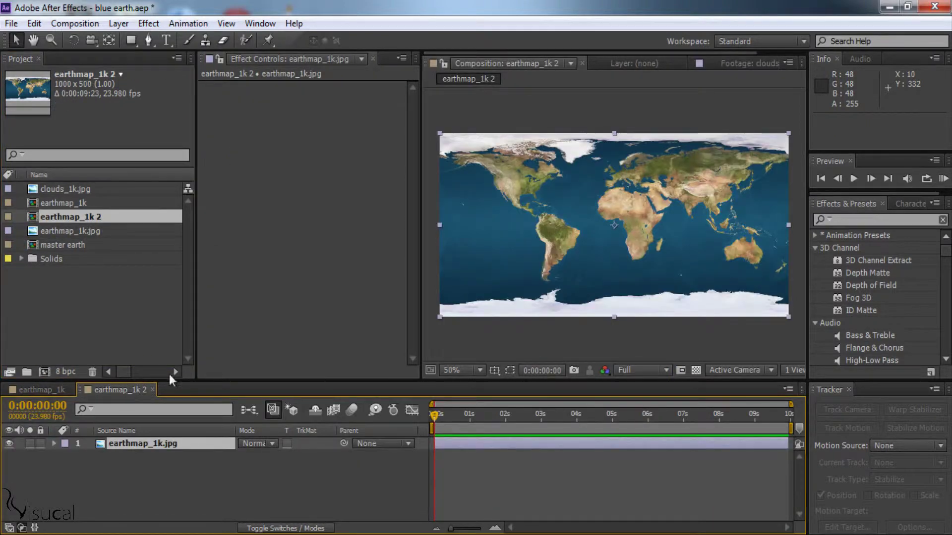
click(858, 220)
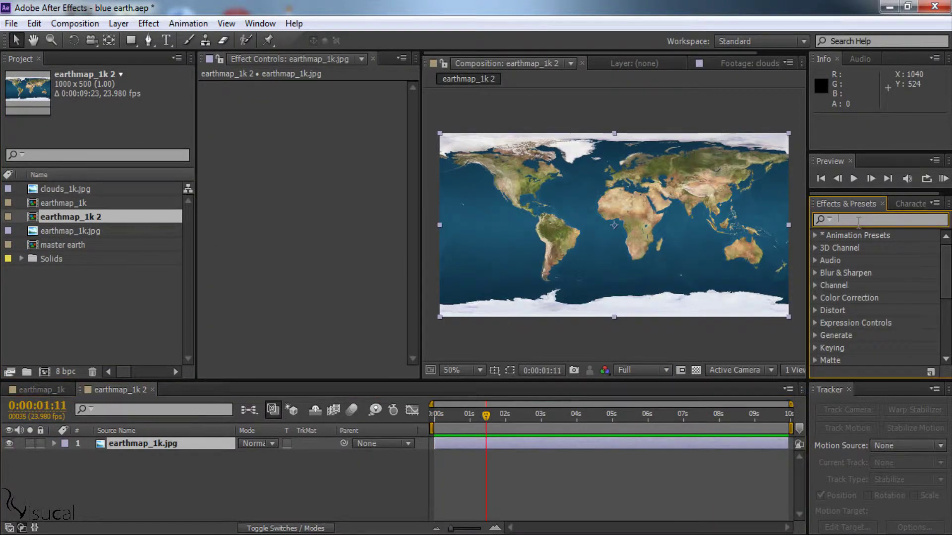
text(s)
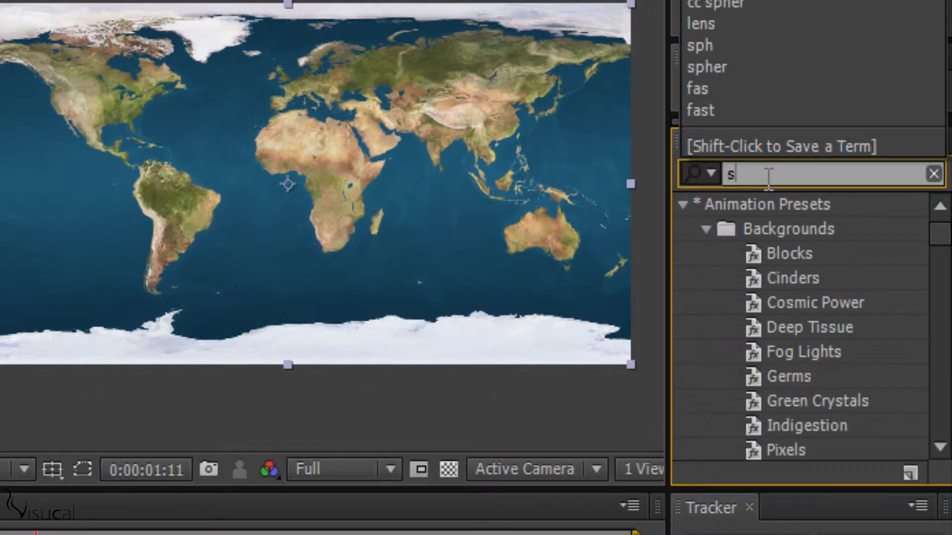
text(pher)
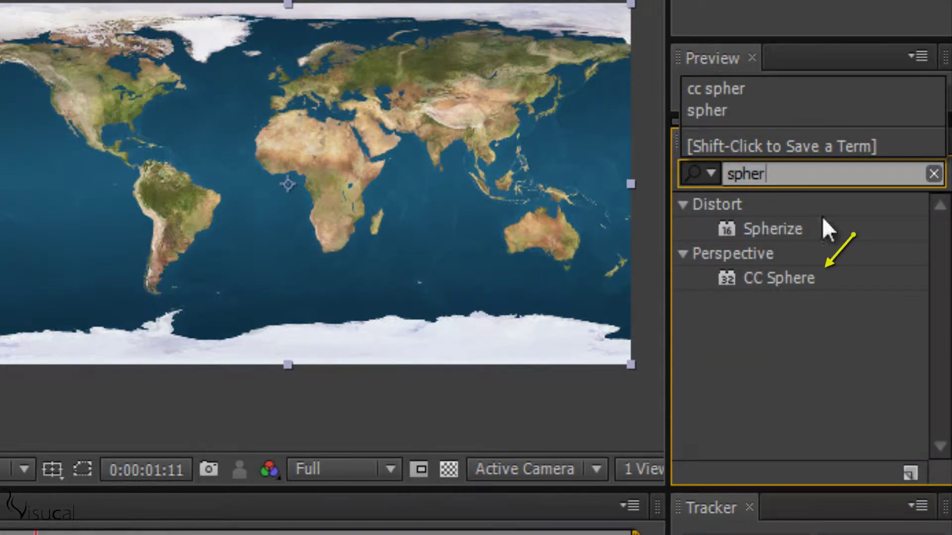
Apply CC Sphere to the earth map with Radius 160, Light Intensity 159 and an adjusted light direction.
drag(728, 276, 670, 248)
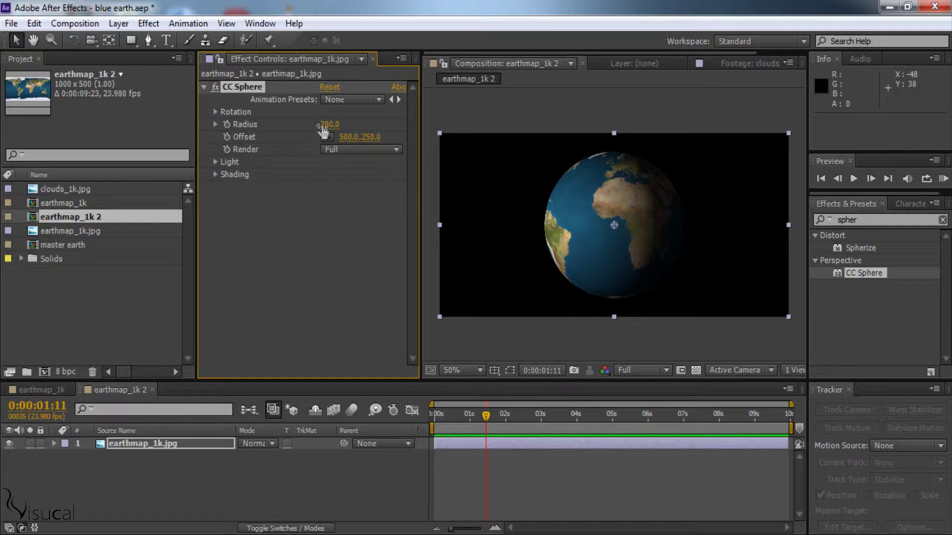
drag(329, 125, 303, 128)
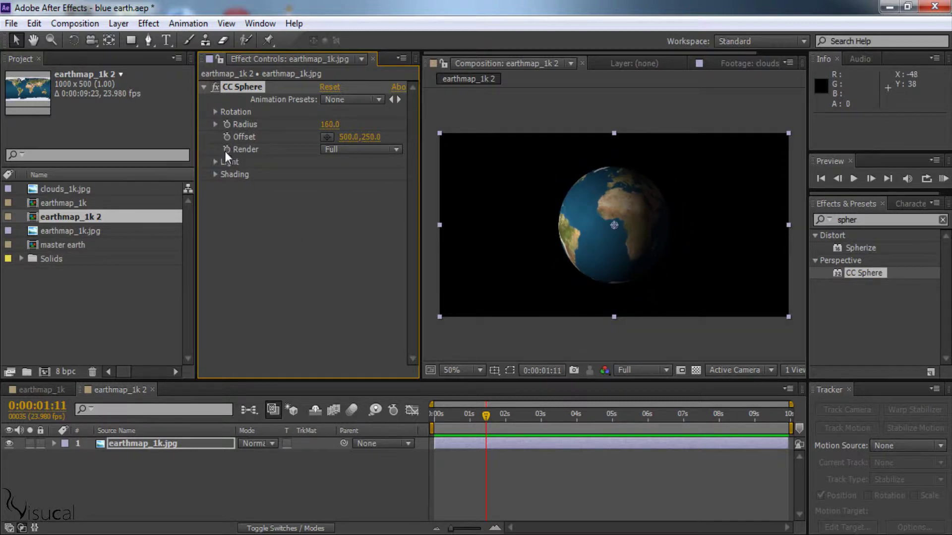
click(215, 161)
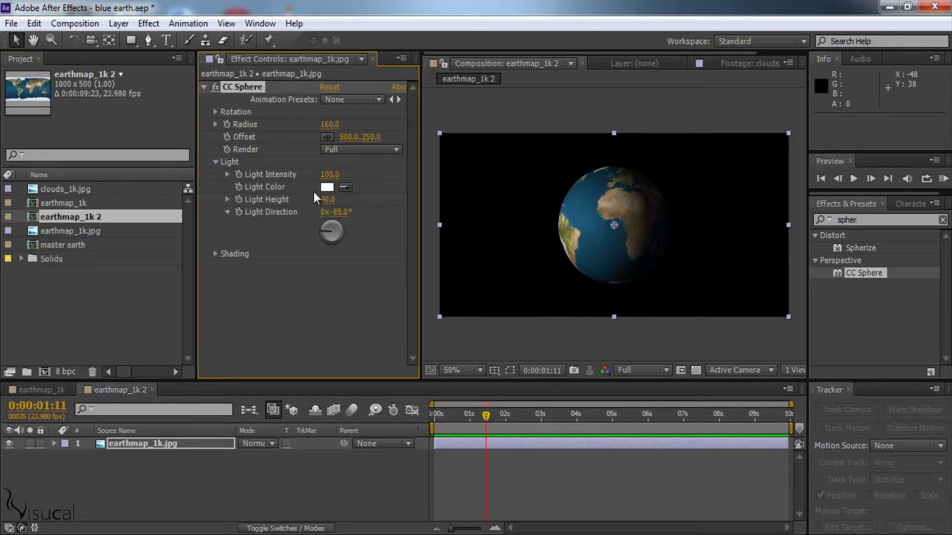
drag(330, 175, 362, 176)
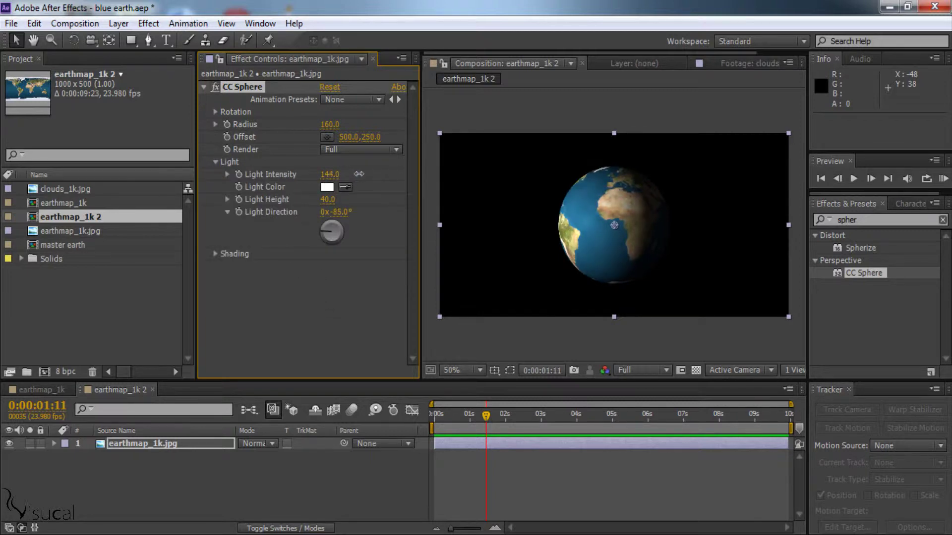
mouse_move(326, 213)
mouse_down()
mouse_move(341, 214)
mouse_move(316, 200)
mouse_up()
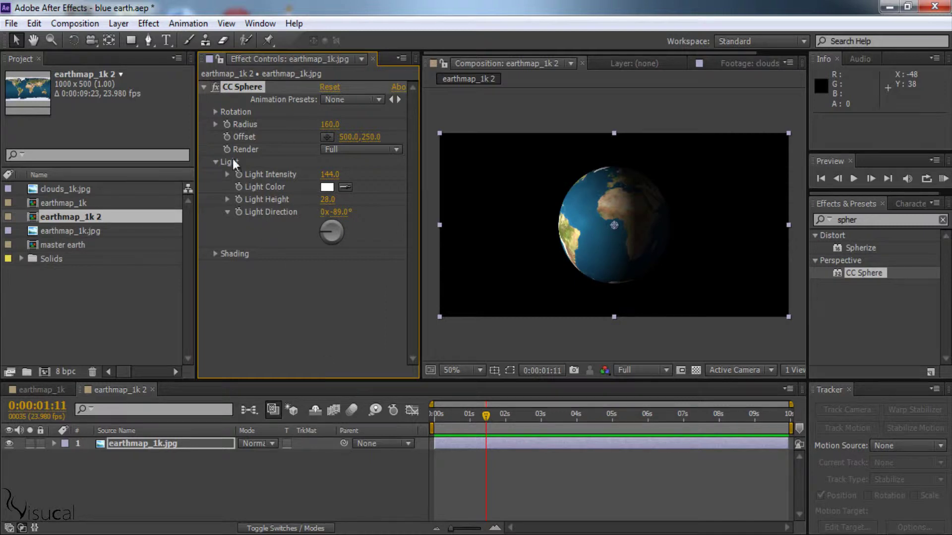
drag(329, 175, 342, 174)
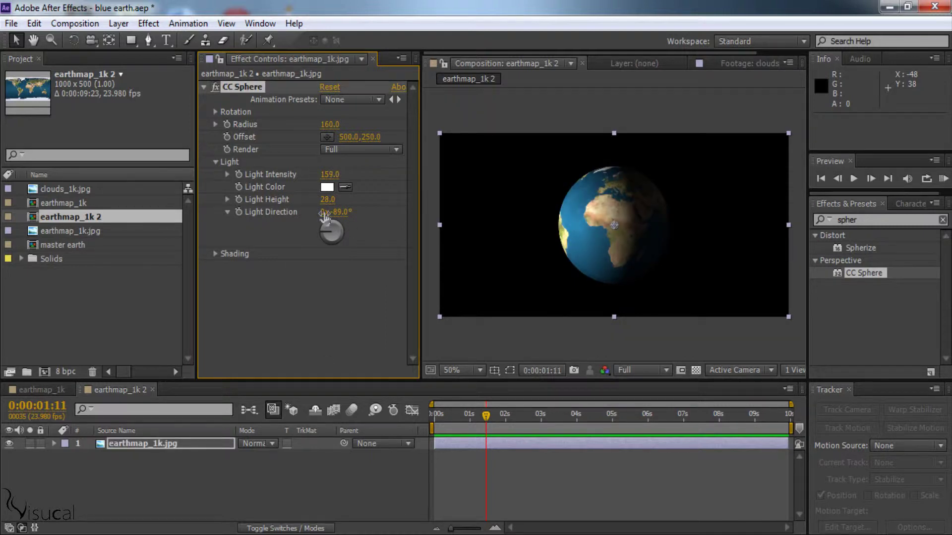
drag(342, 212, 317, 200)
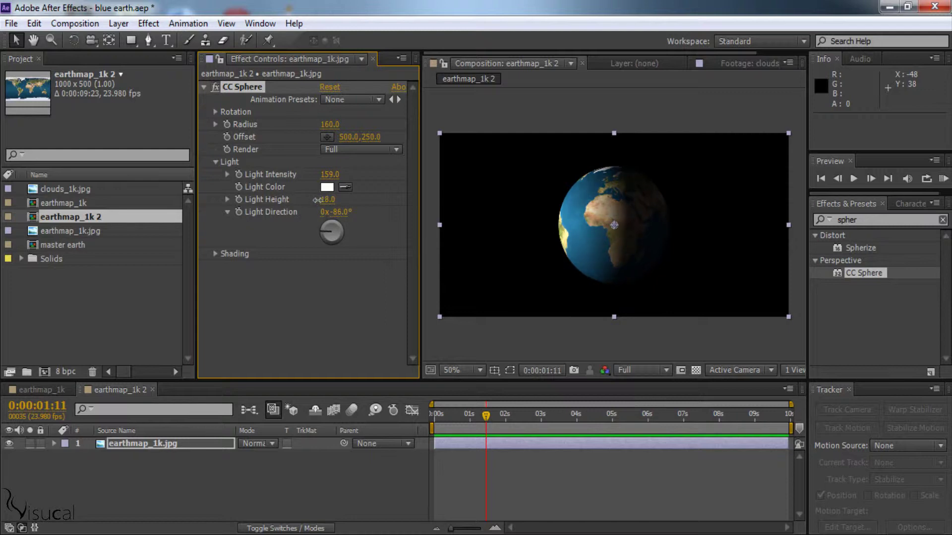
click(216, 162)
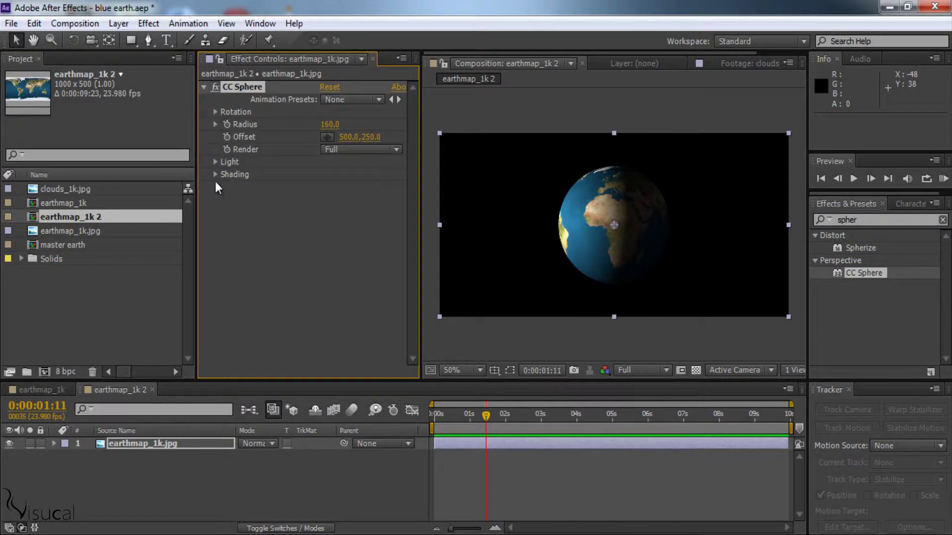
Set CC Sphere shading to Specular 68 and Metal 75, zooming in to check the highlight.
click(215, 175)
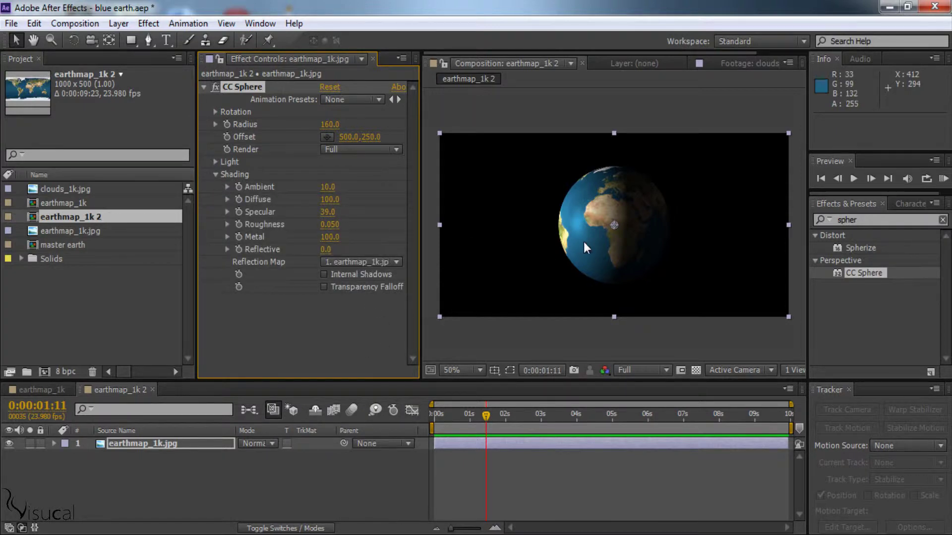
scroll(584, 242, up, 2)
drag(584, 242, 599, 257)
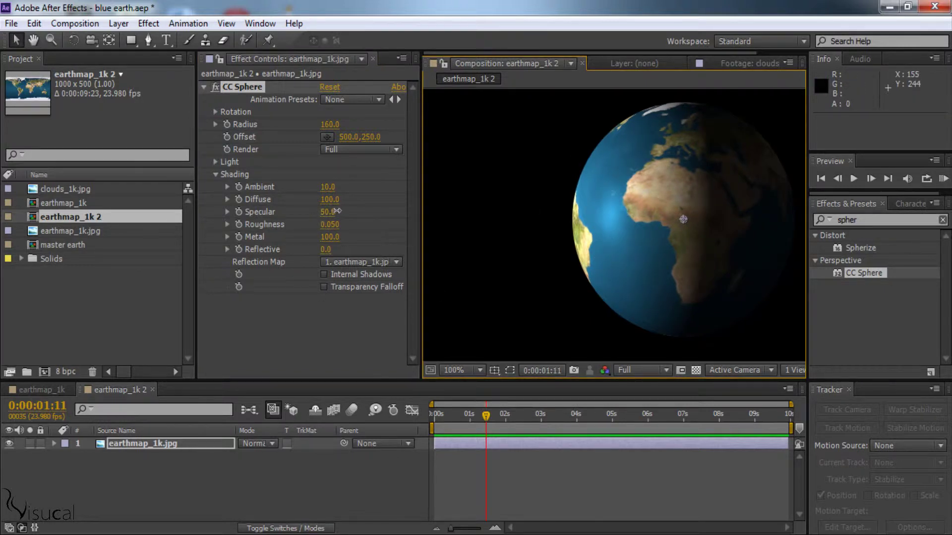
mouse_move(337, 212)
mouse_down()
mouse_move(351, 212)
mouse_move(310, 236)
mouse_up()
key(comma)
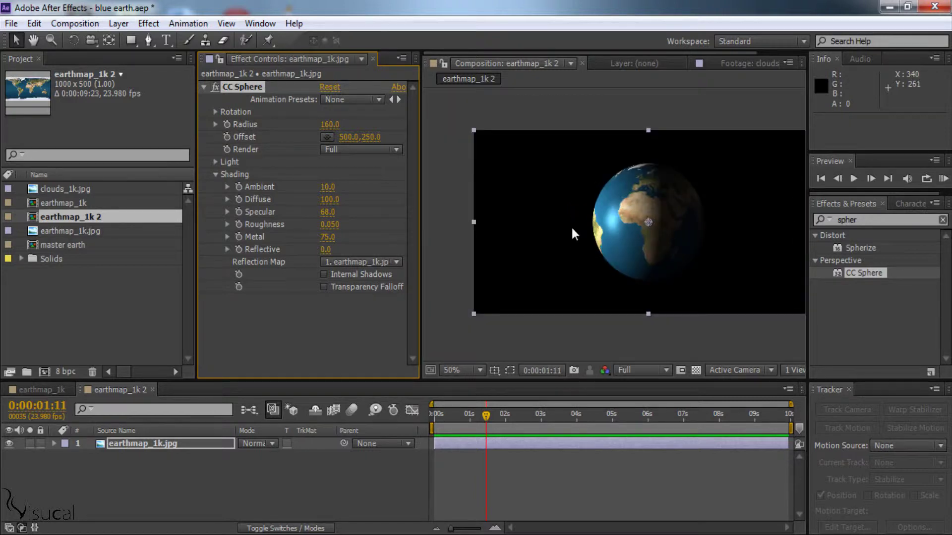
key(h)
drag(606, 243, 565, 243)
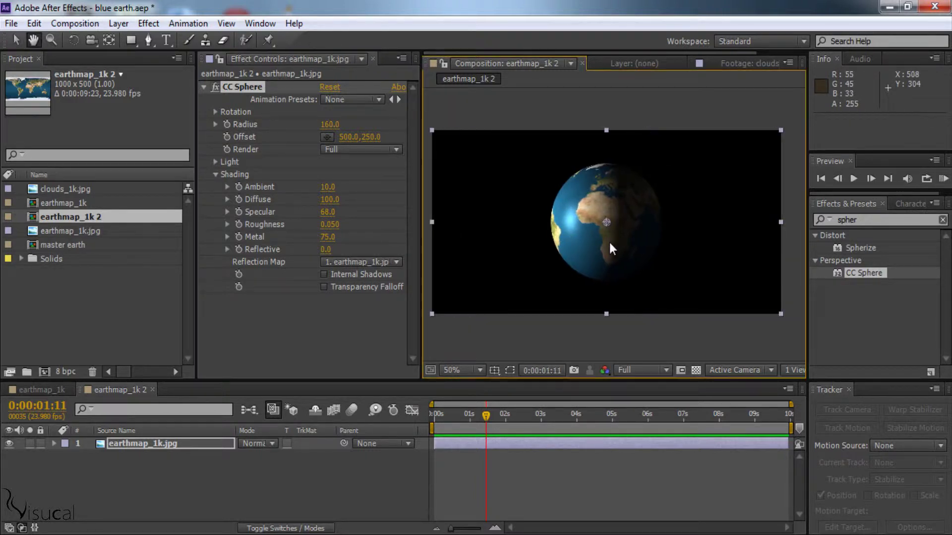
key(v)
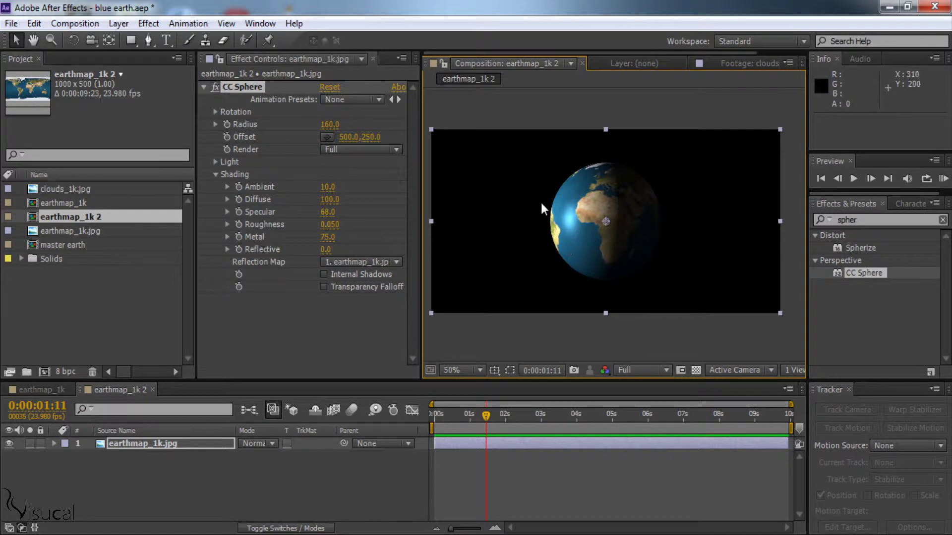
Create a comp-sized 1000×500 black solid named 'stars' above the globe.
click(118, 23)
mouse_move(189, 33)
click(490, 49)
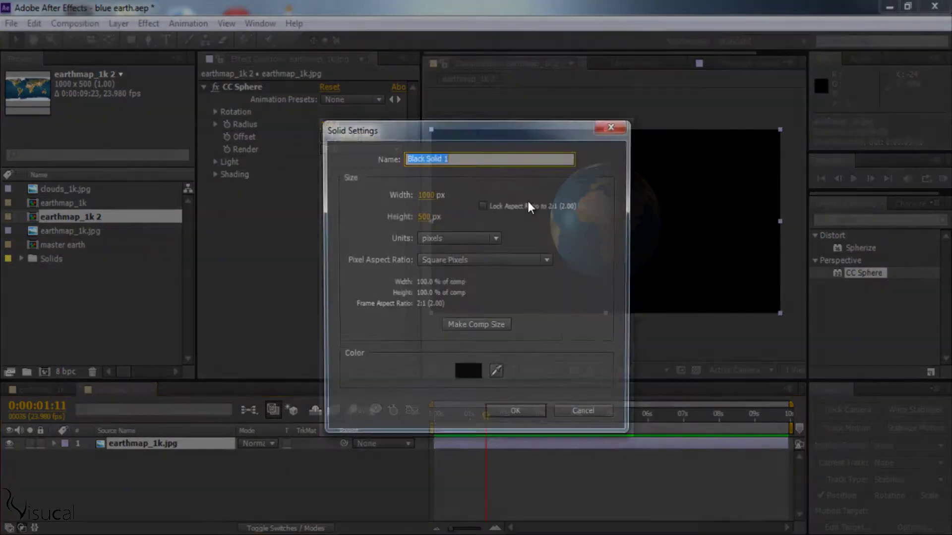
text(stars)
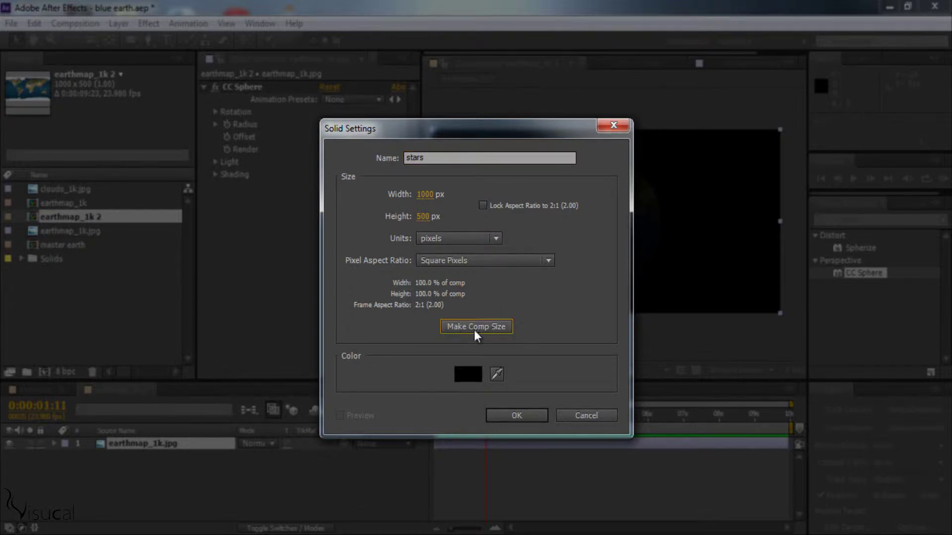
click(512, 414)
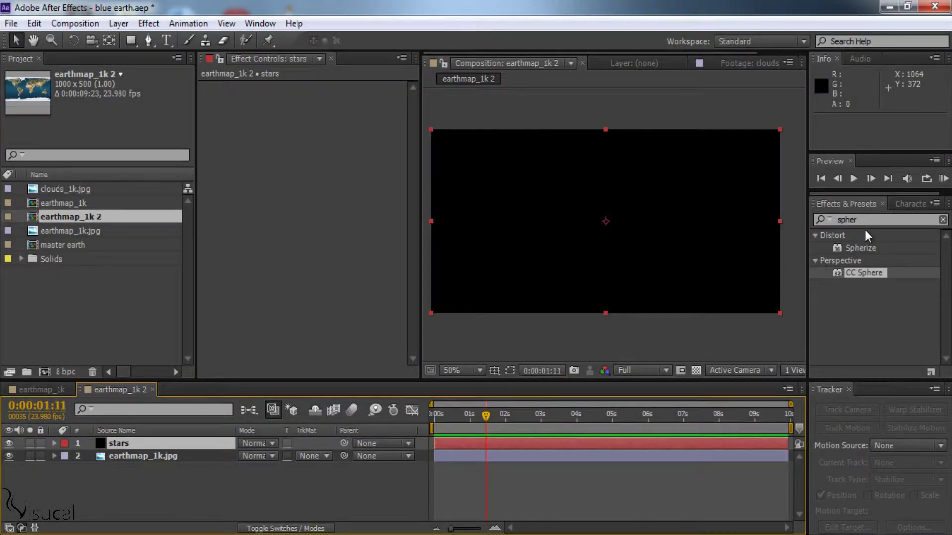
click(828, 222)
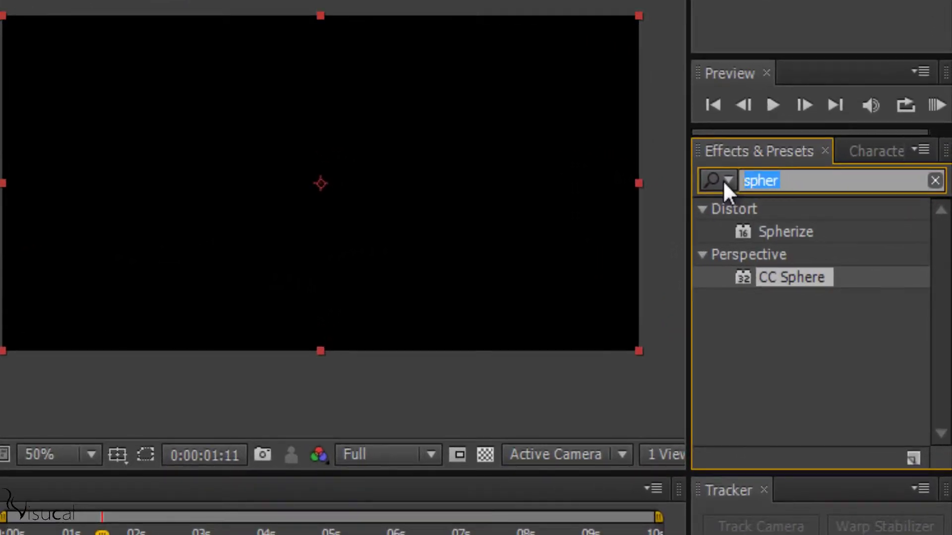
Apply Fractal Noise to the stars solid.
click(723, 180)
text(frac)
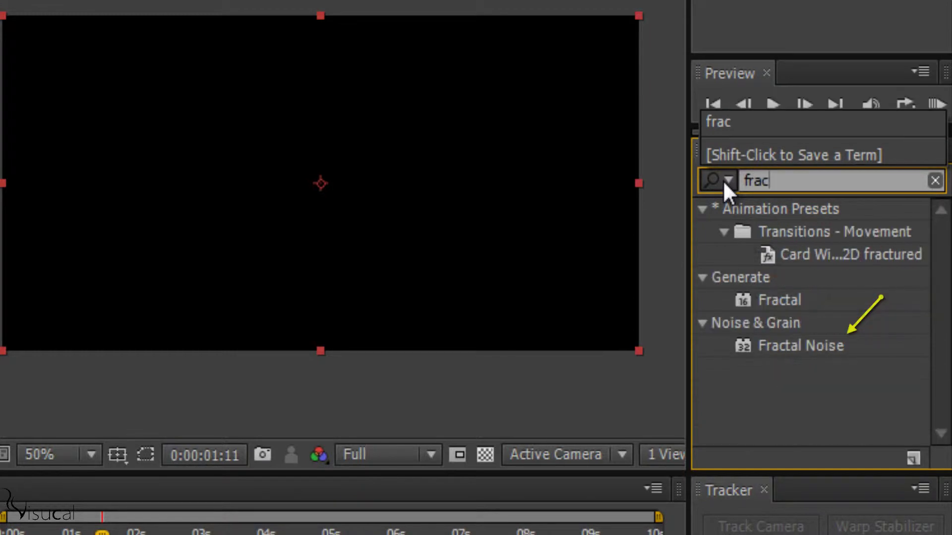
double_click(773, 346)
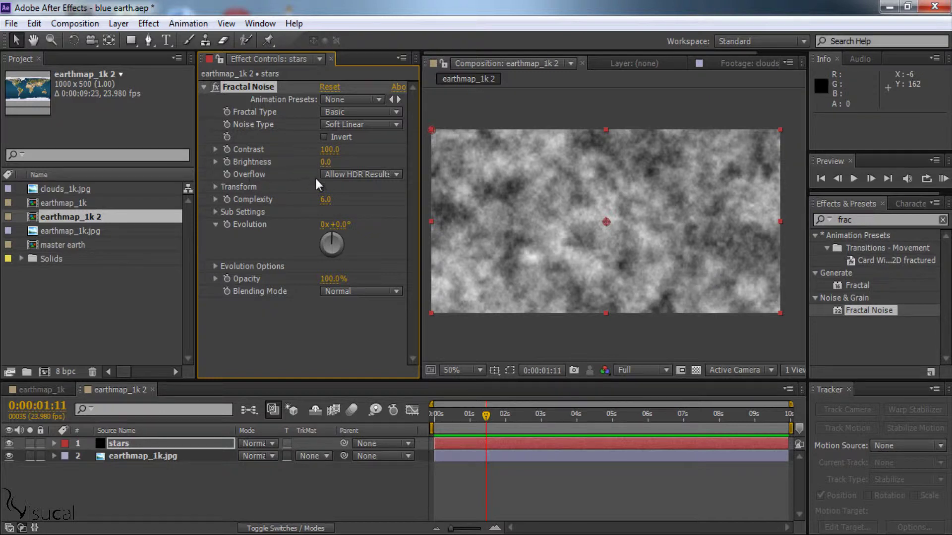
Set the noise Scale to 3, raise Contrast to about 263 and lower Brightness to about -136.
click(215, 186)
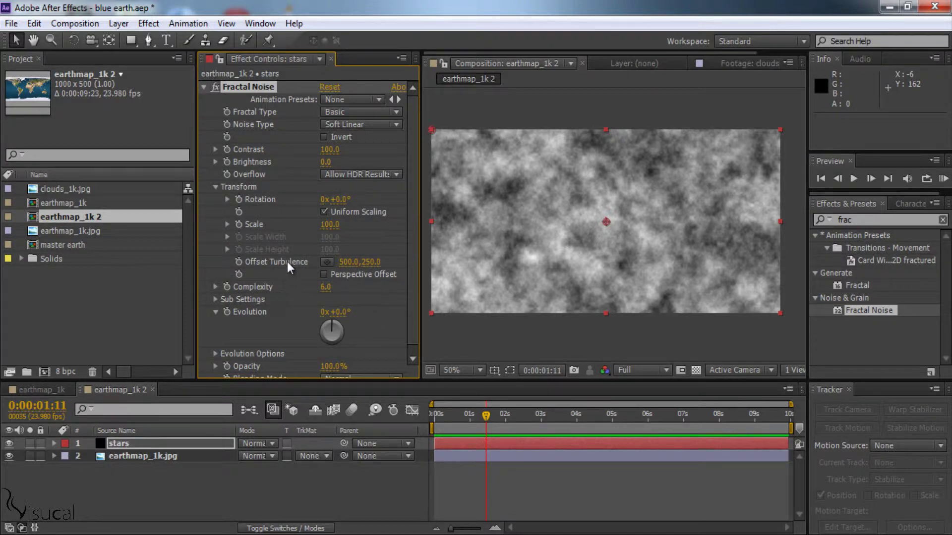
click(228, 224)
click(330, 225)
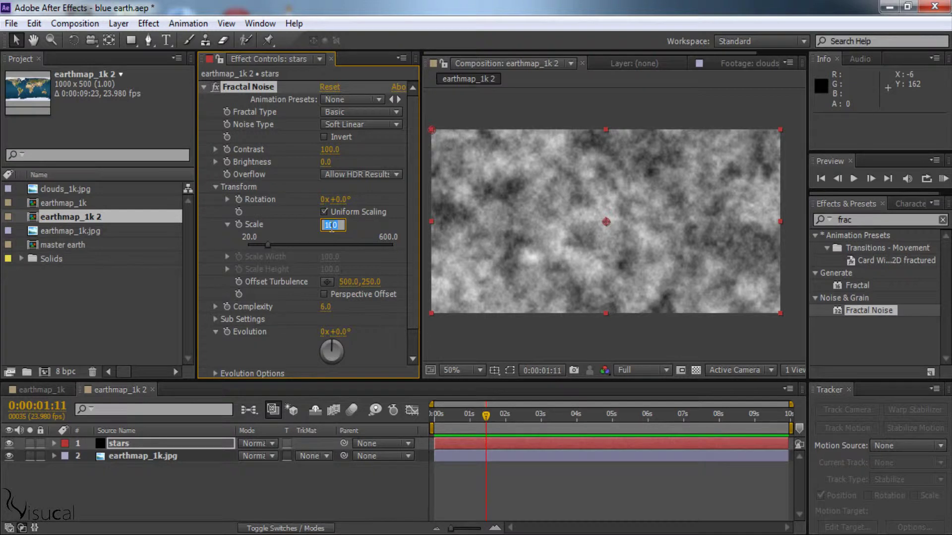
text(2)
text(3)
key(Return)
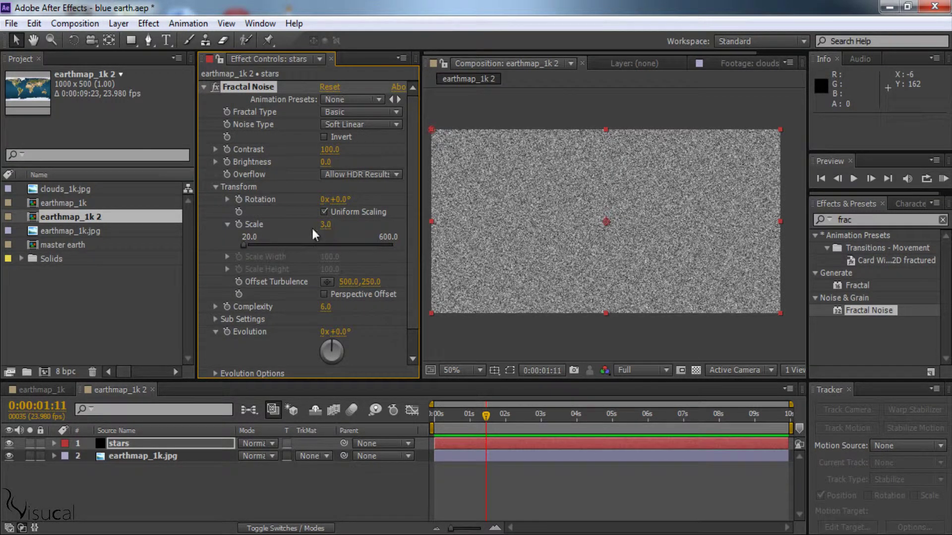
click(215, 186)
mouse_move(325, 149)
mouse_down()
mouse_move(349, 149)
mouse_move(280, 173)
mouse_up()
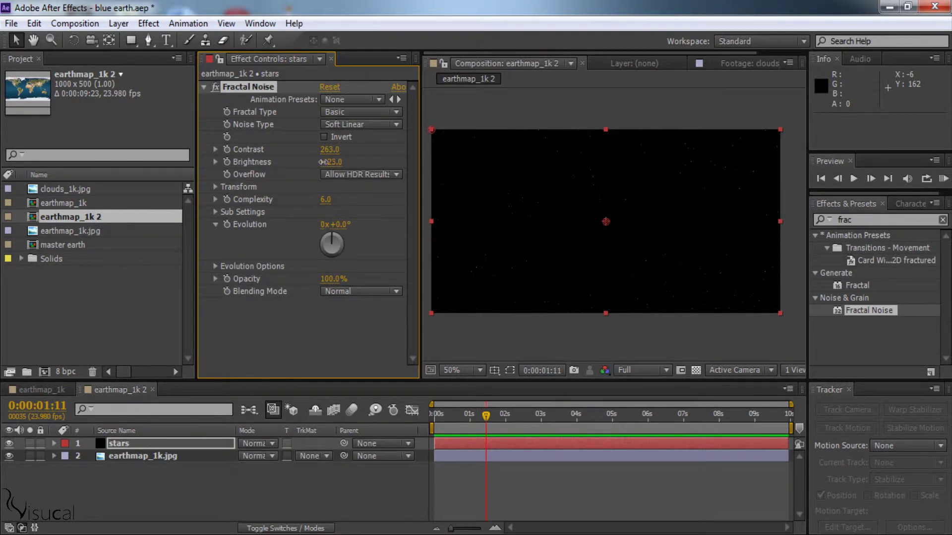
drag(323, 166, 331, 162)
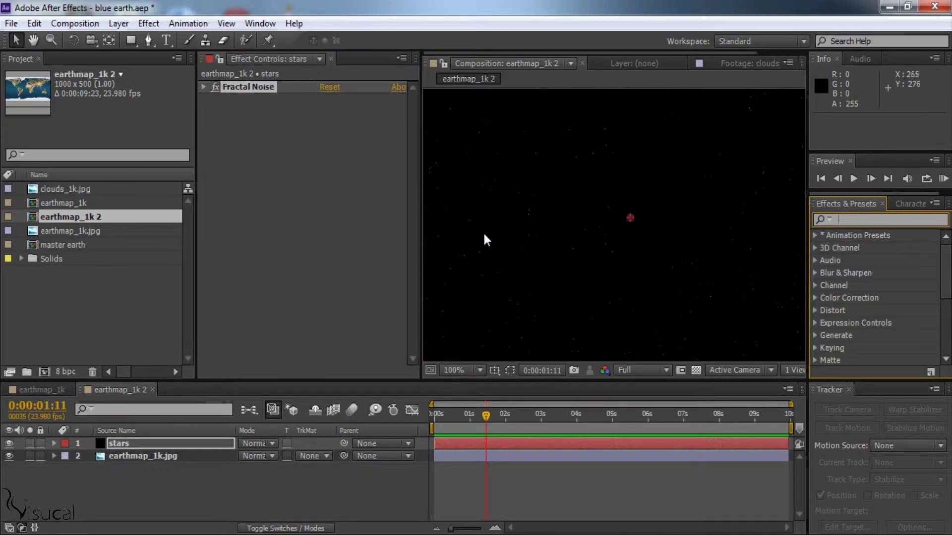
Apply CC Cross Blur to the stars layer with Radius X 0 and Radius Y 9.
click(856, 220)
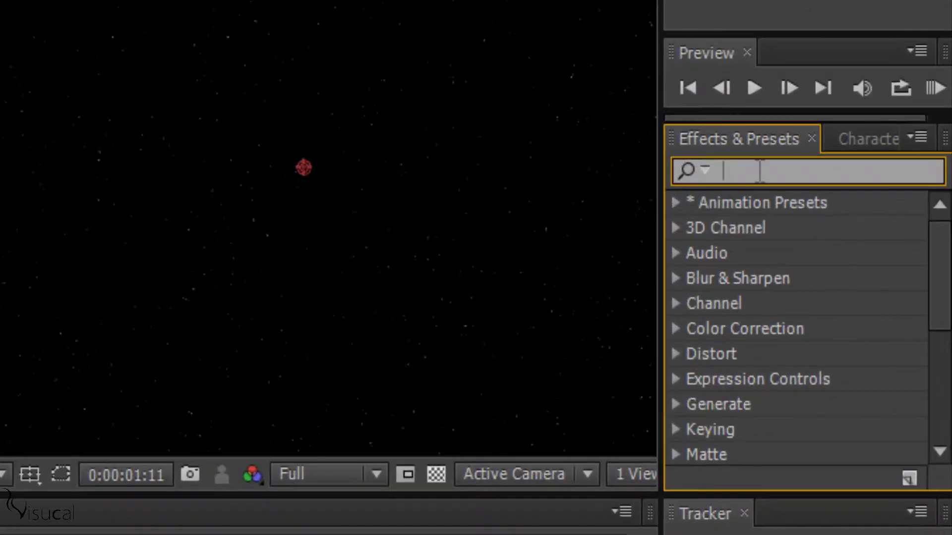
text(cro)
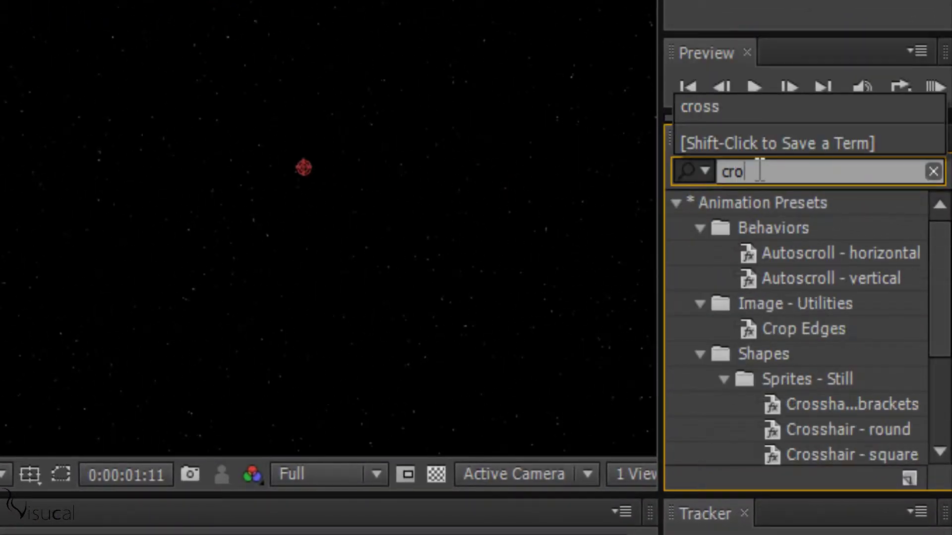
text(ss)
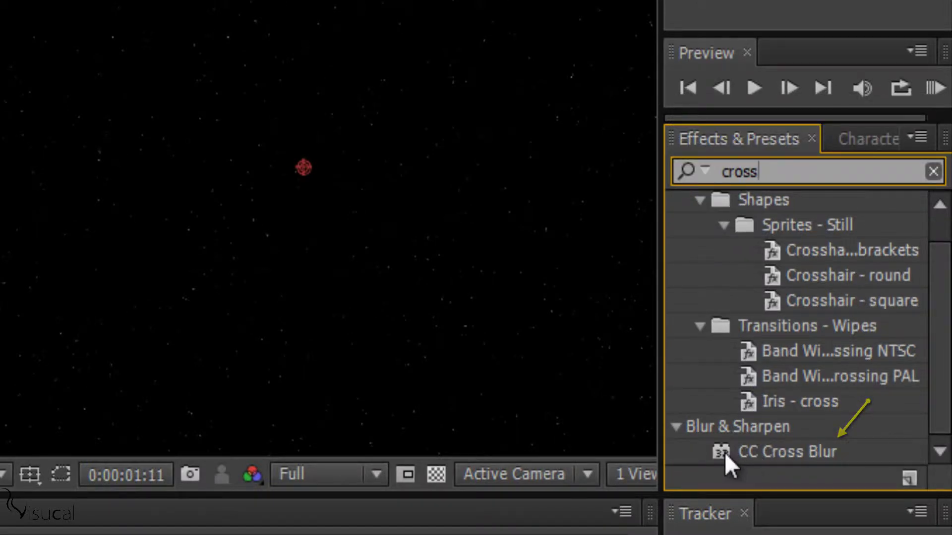
drag(724, 453, 673, 303)
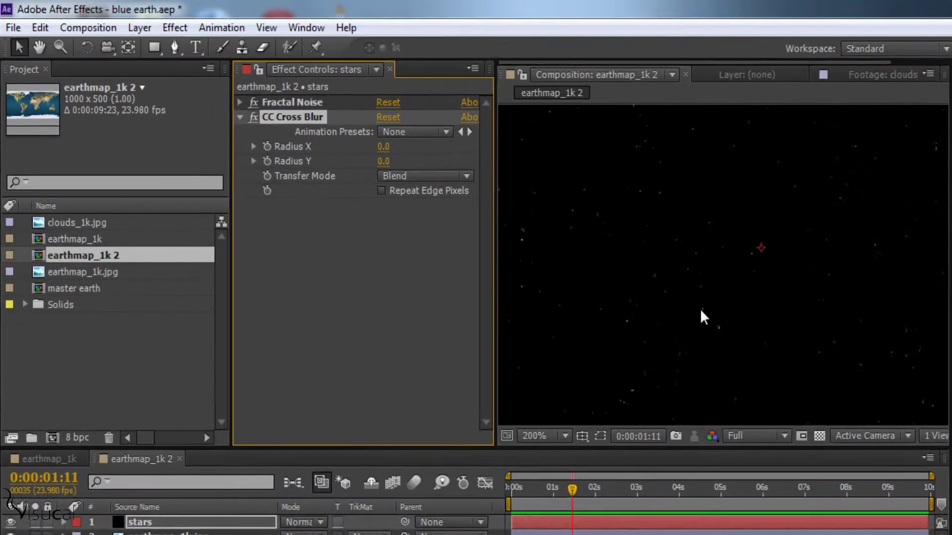
key(v)
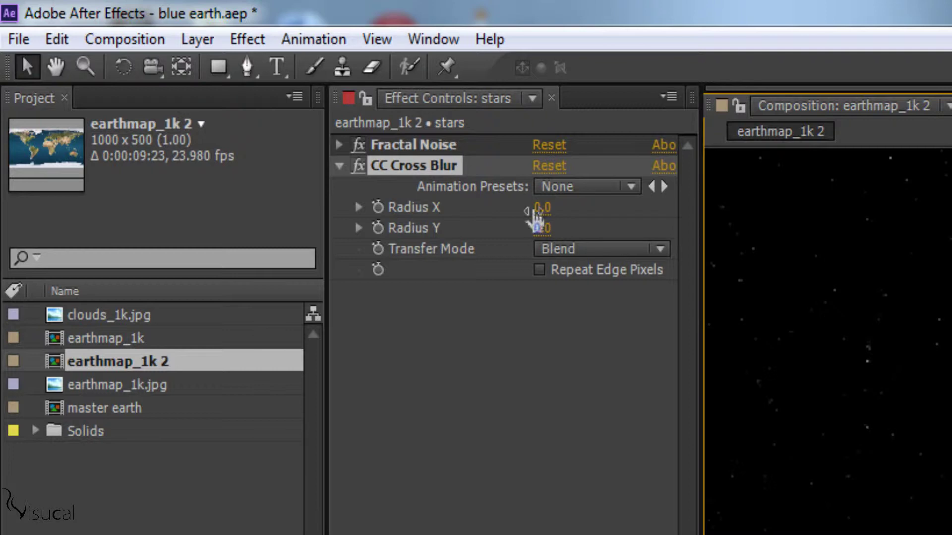
drag(542, 228, 556, 228)
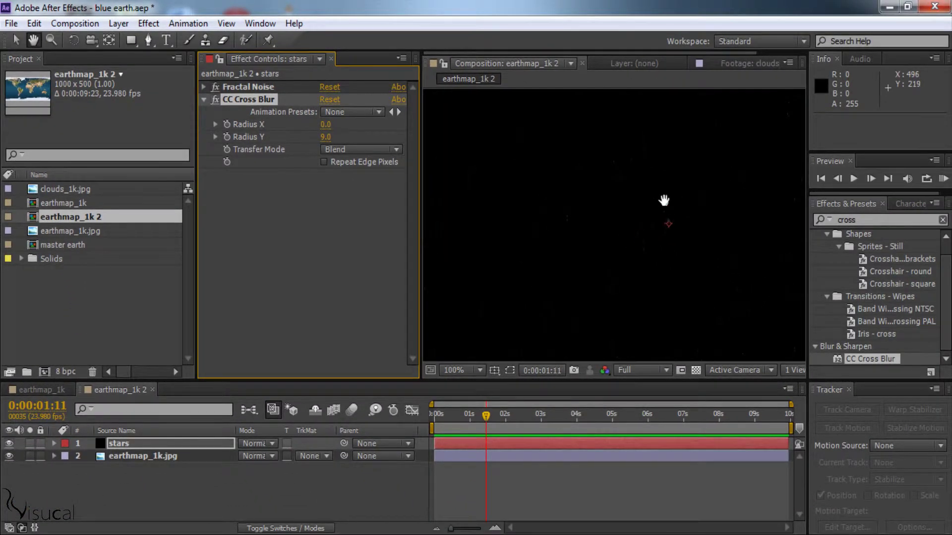
drag(659, 237, 644, 239)
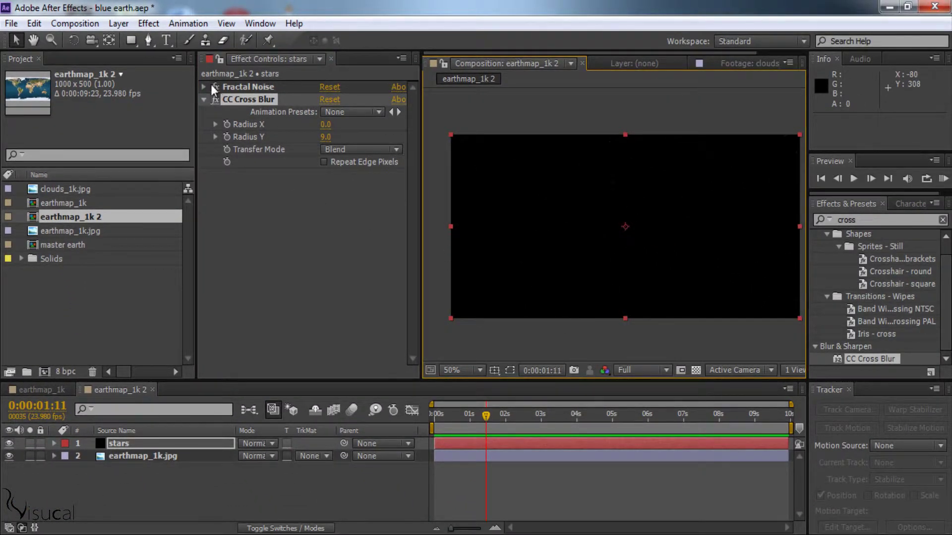
click(203, 99)
click(127, 444)
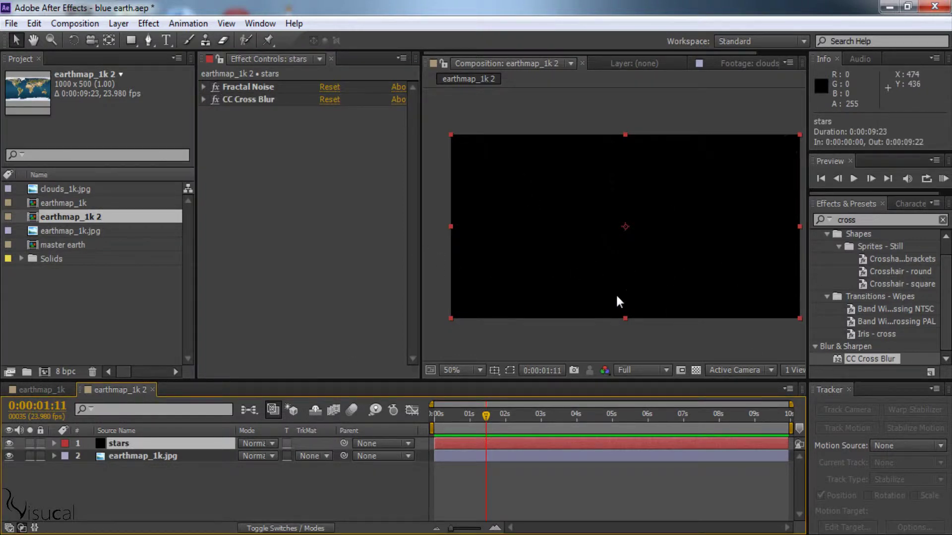
Create a comp-sized solid named 'fog' coloured deep blue #0048AA.
click(118, 23)
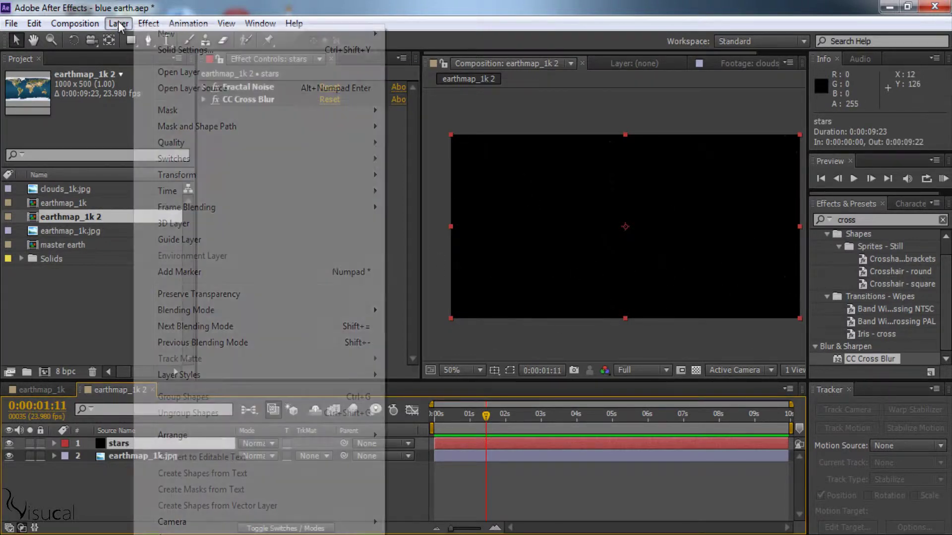
mouse_move(169, 34)
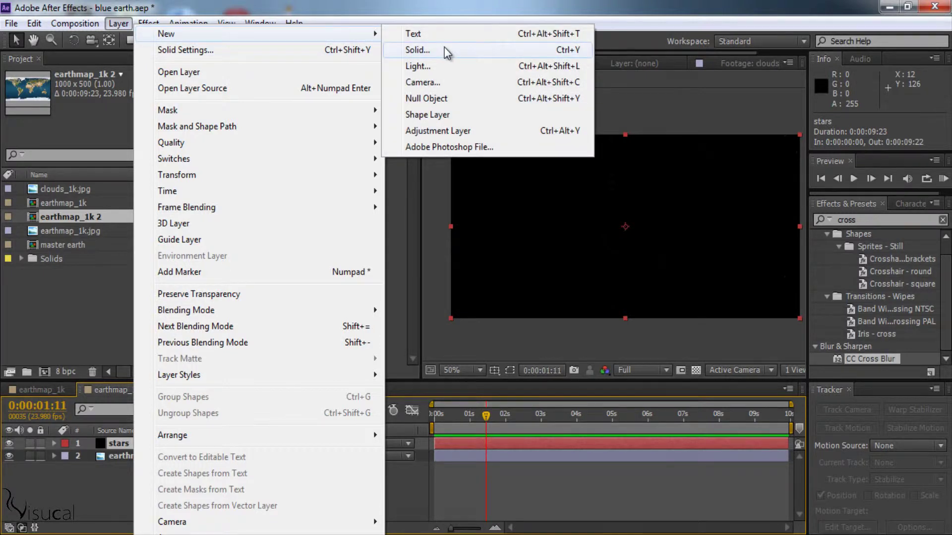
click(417, 50)
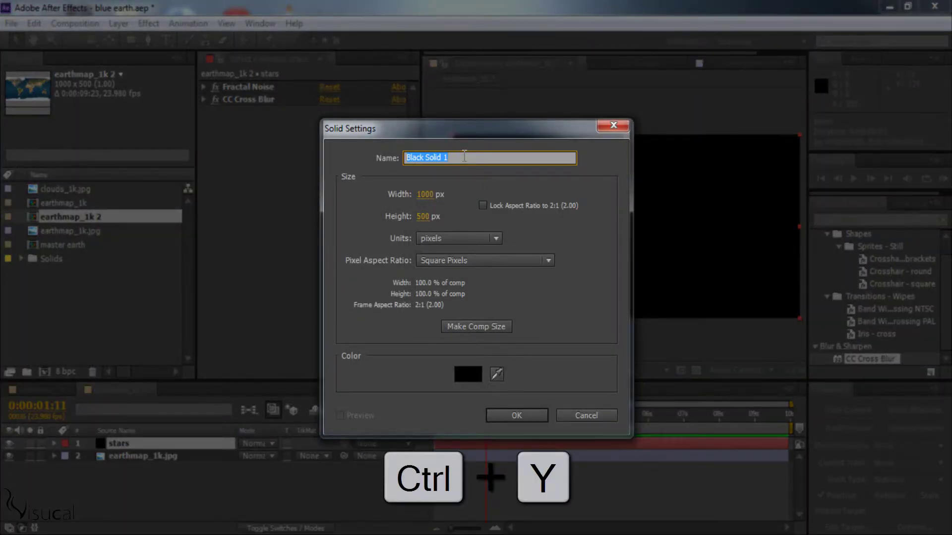
text(fog)
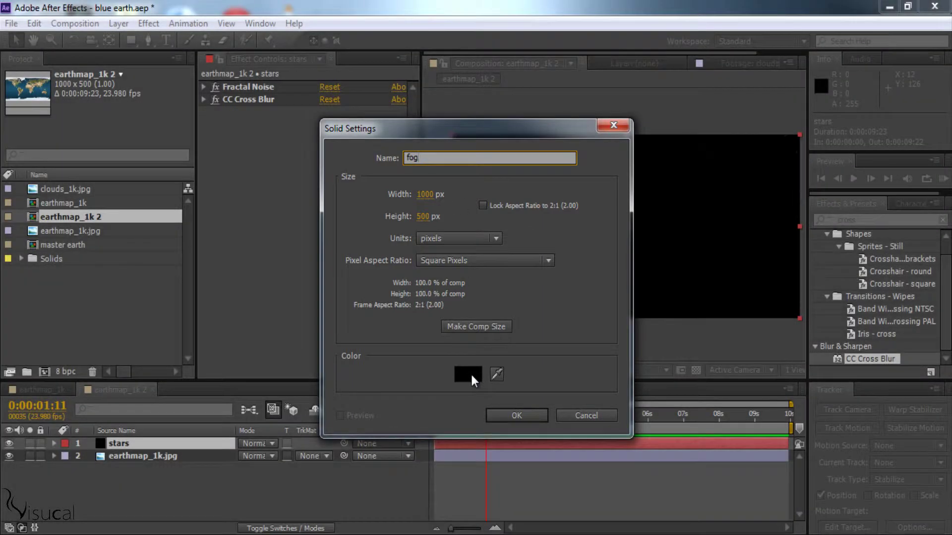
click(471, 373)
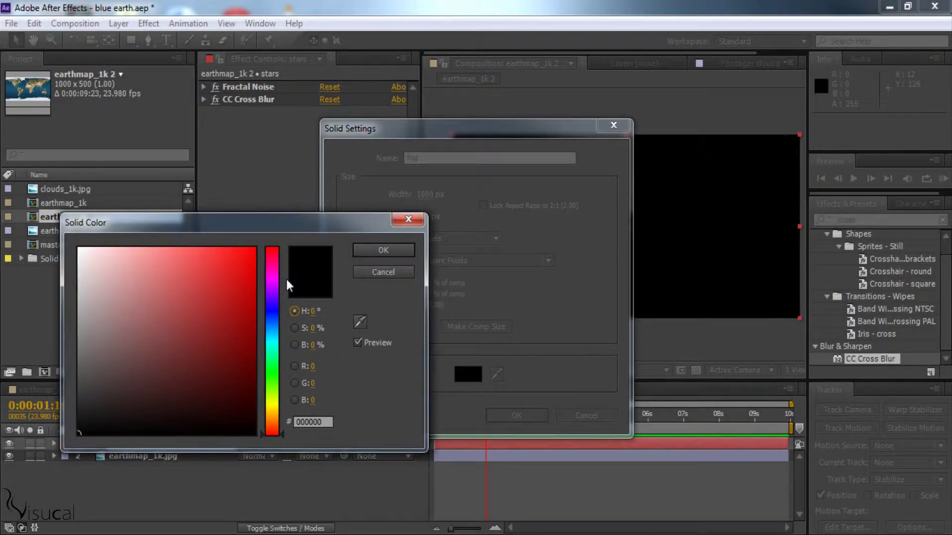
drag(270, 223, 295, 213)
mouse_move(295, 305)
mouse_down()
mouse_move(297, 325)
mouse_move(305, 314)
mouse_move(279, 299)
mouse_up()
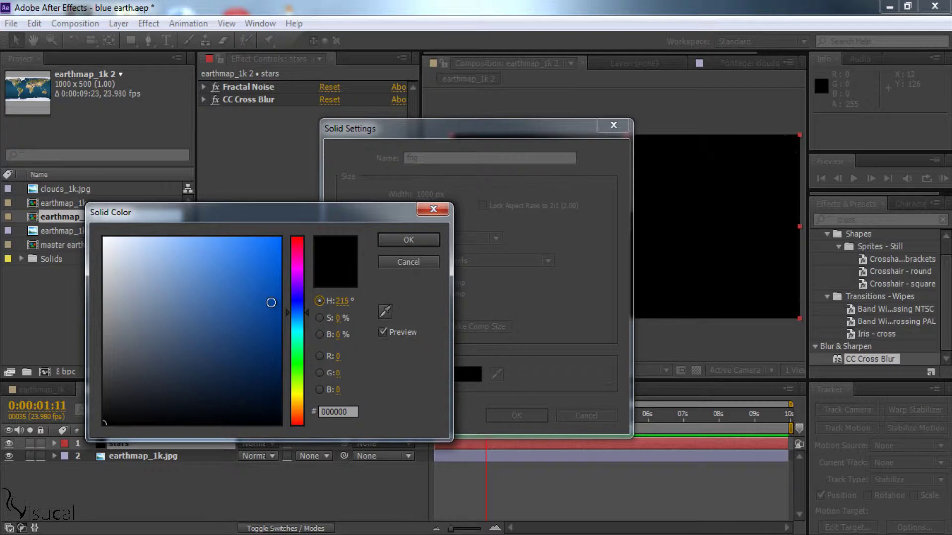
click(386, 243)
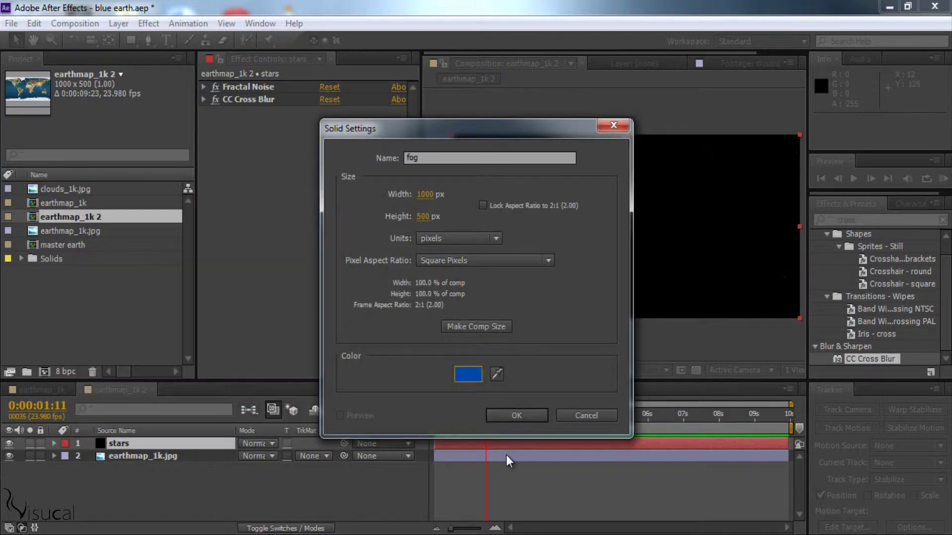
click(513, 415)
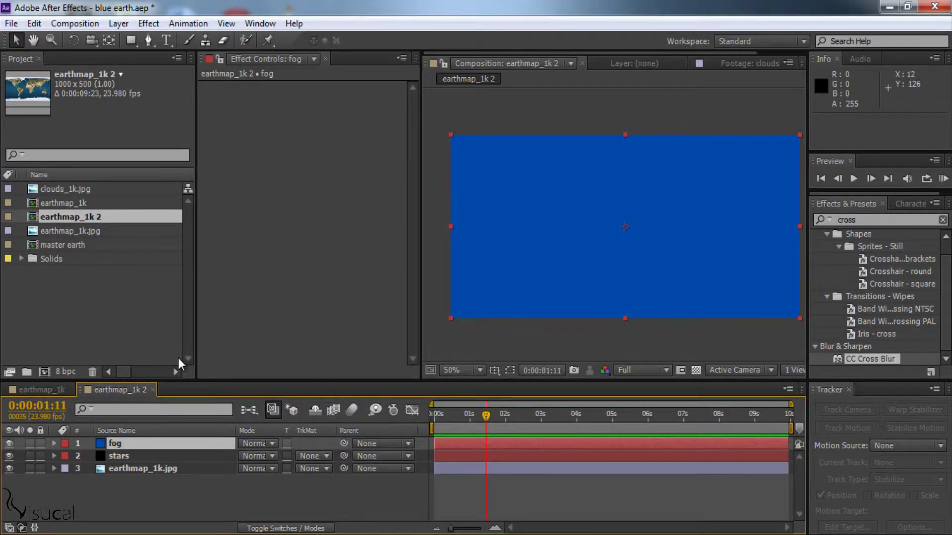
Apply Fractal Noise to the fog layer.
double_click(846, 220)
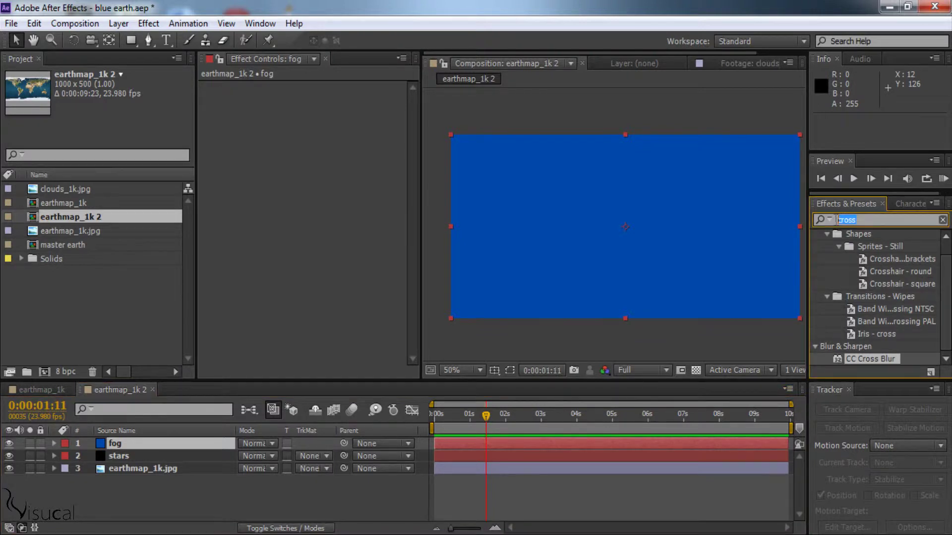
click(830, 219)
text(frac)
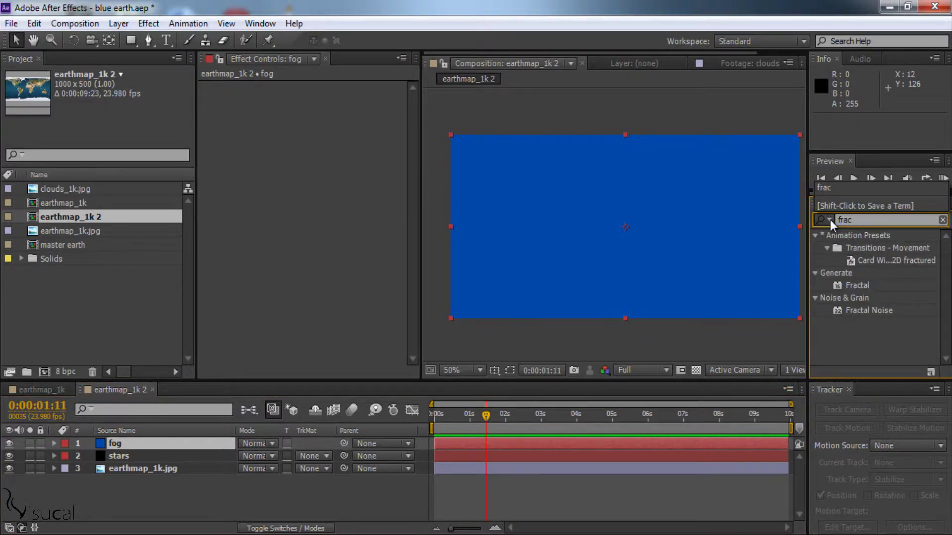
drag(838, 311, 667, 255)
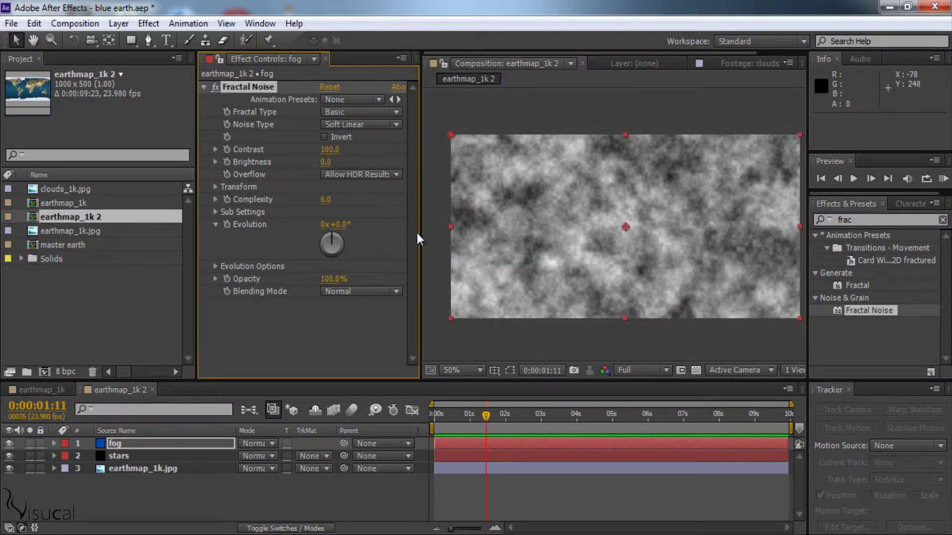
drag(420, 231, 423, 232)
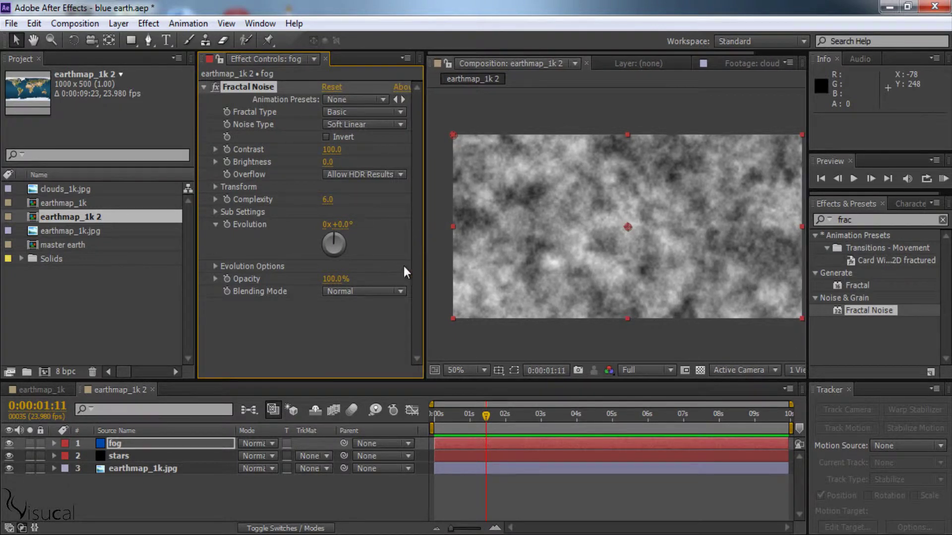
At the timeline start, set keyframes on the noise's Offset Turbulence and Evolution.
click(216, 188)
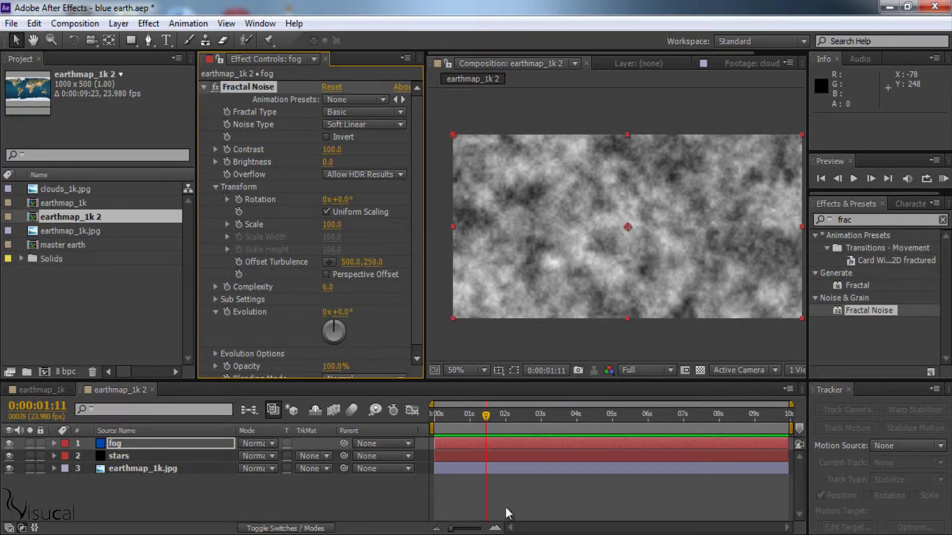
drag(486, 418, 434, 415)
click(227, 225)
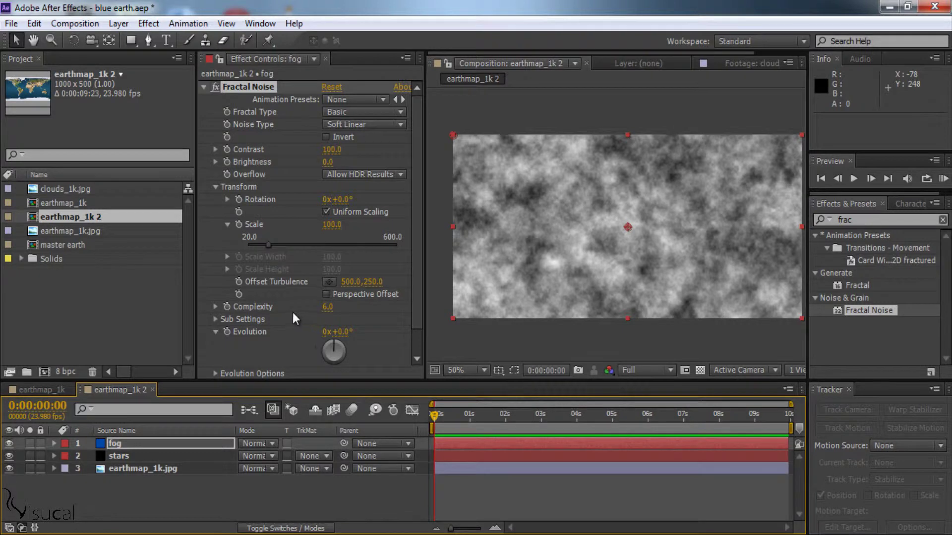
click(240, 283)
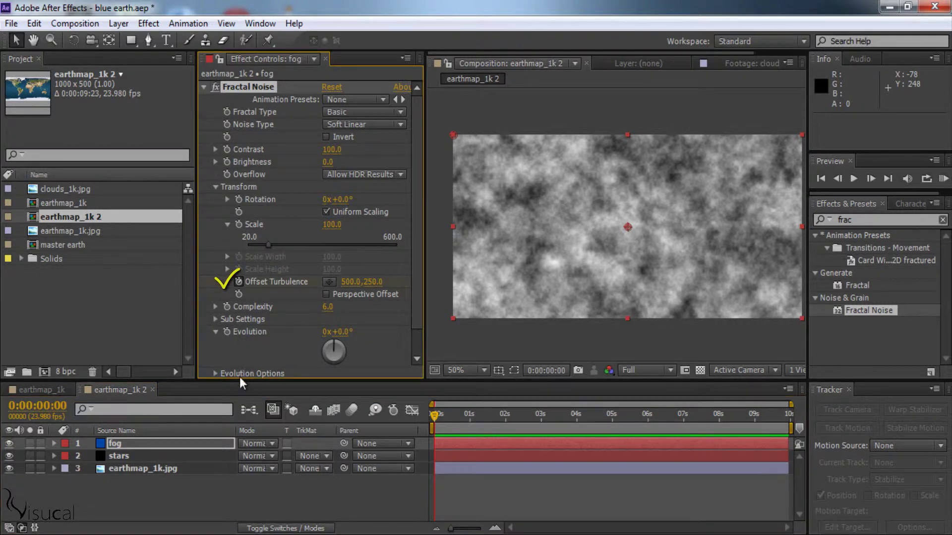
click(227, 332)
At the timeline end, set Offset Turbulence X to 1100 and Evolution to 3 revolutions, then preview.
drag(439, 414, 793, 432)
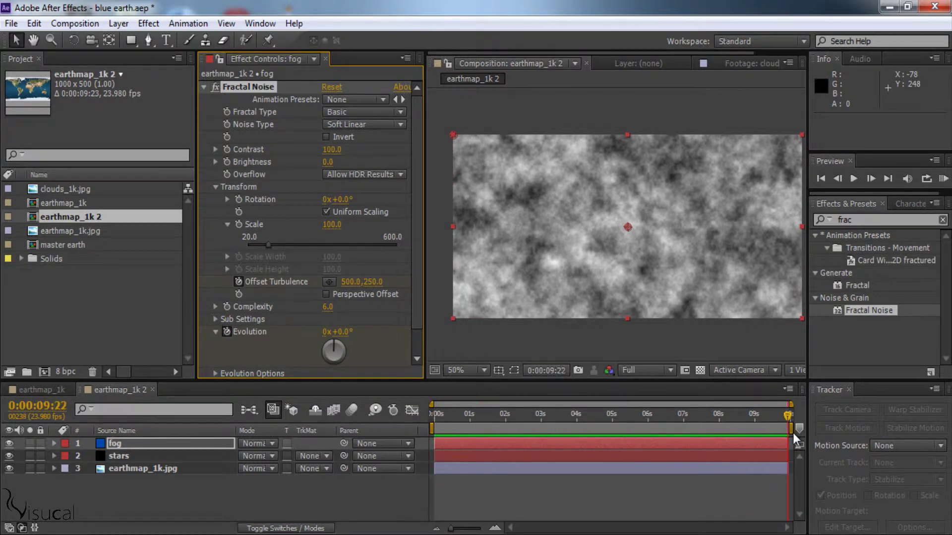
click(350, 282)
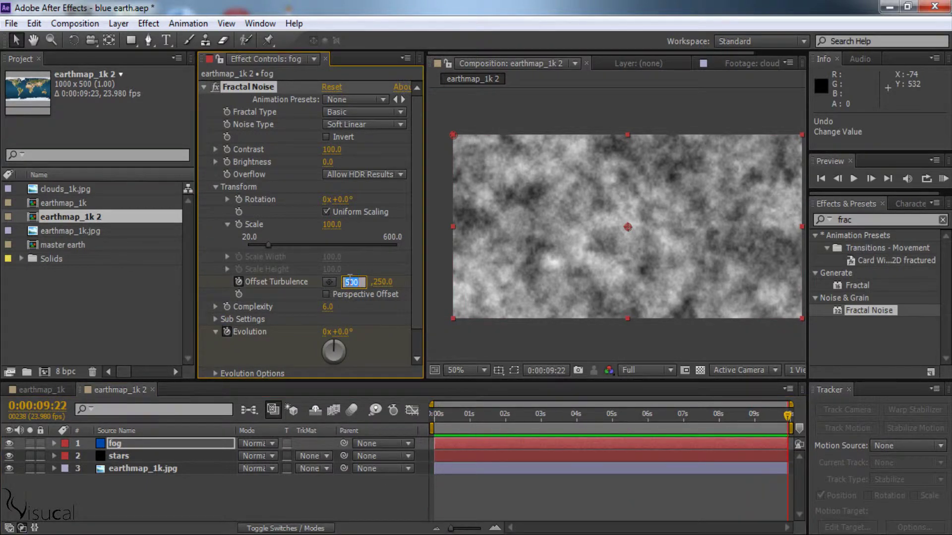
text(1100)
key(Return)
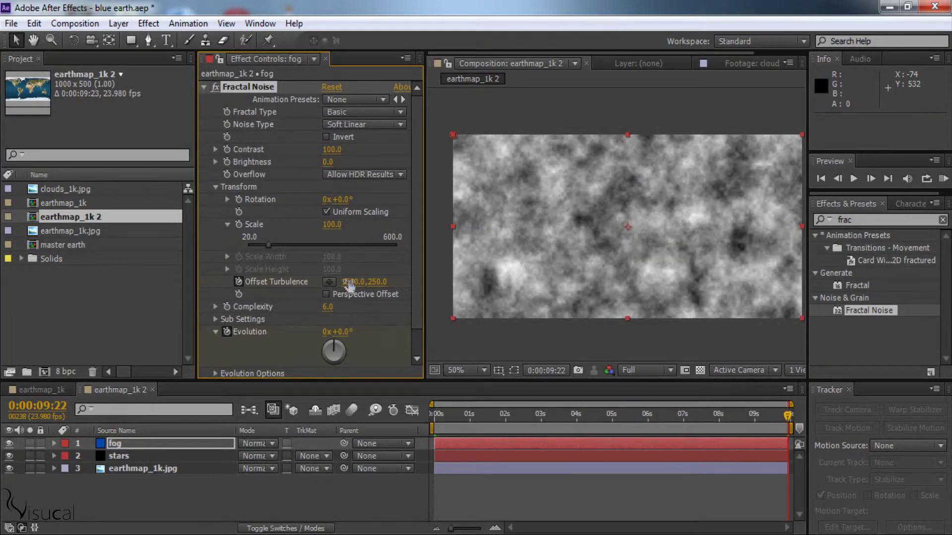
click(328, 332)
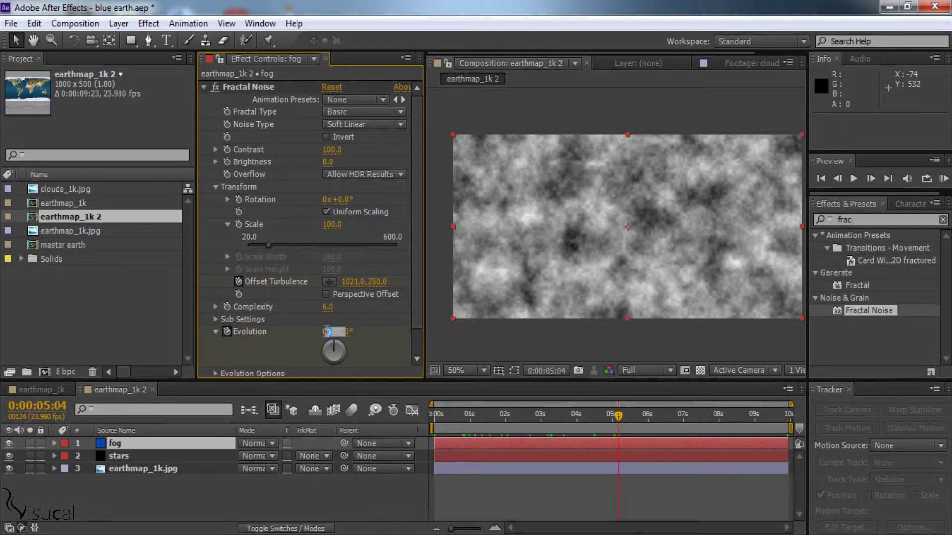
text(3)
key(Return)
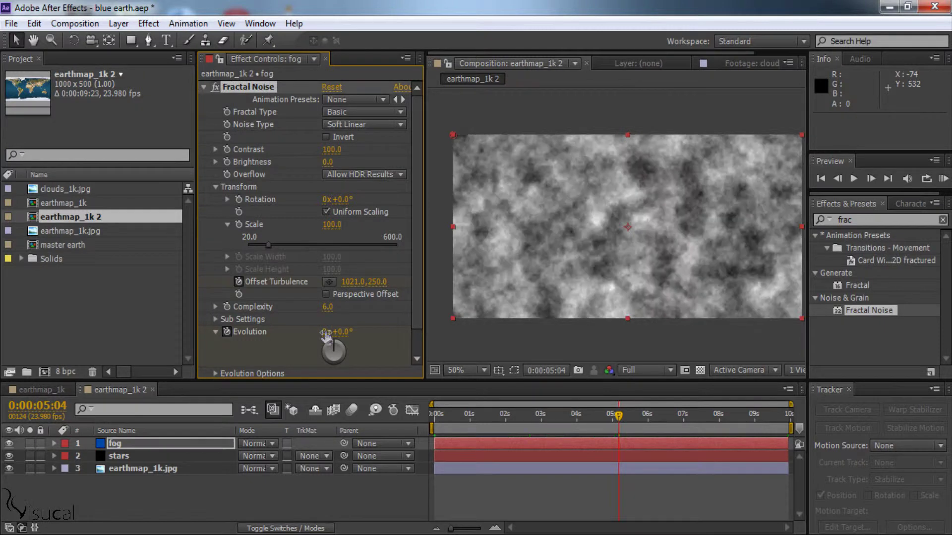
click(576, 414)
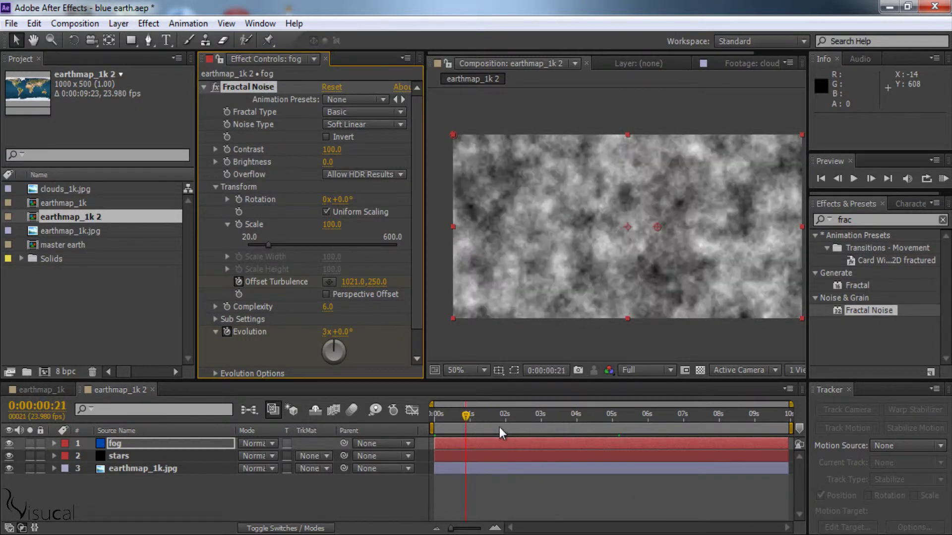
drag(533, 419, 608, 426)
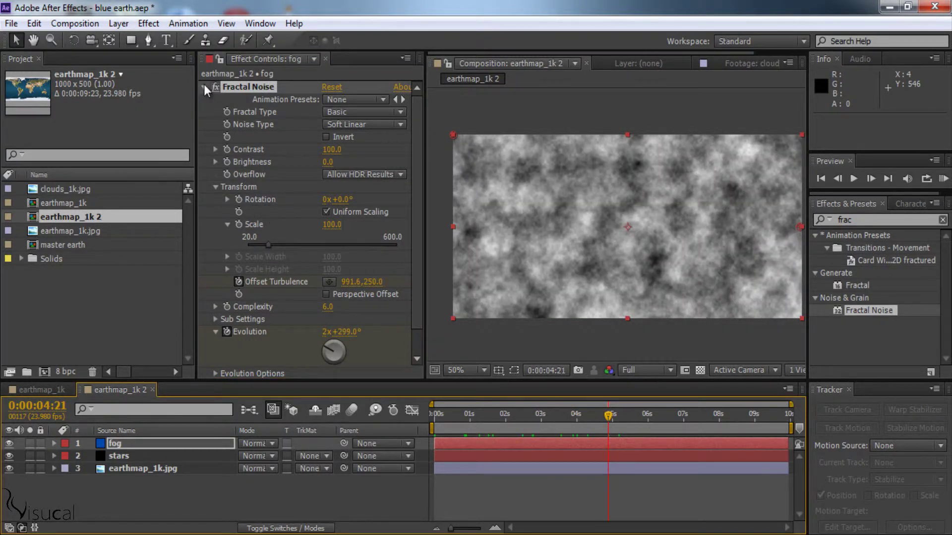
click(204, 86)
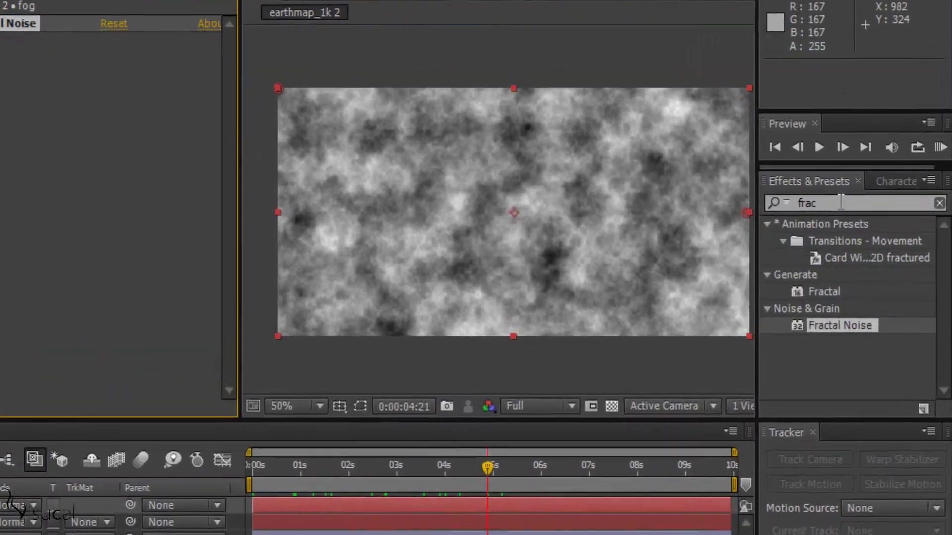
Apply Hue/Saturation to the fog with Colorize on and Colorize Hue around 196°.
click(841, 202)
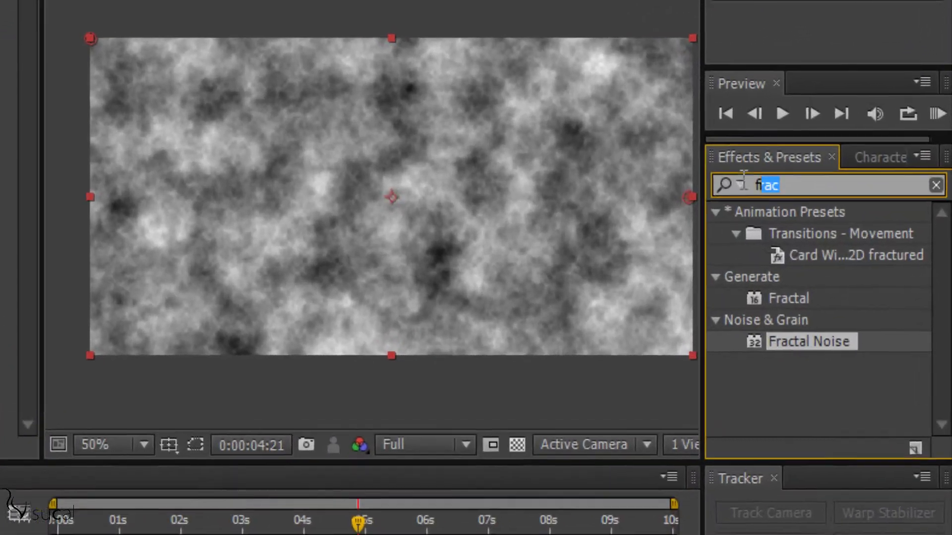
text(hue)
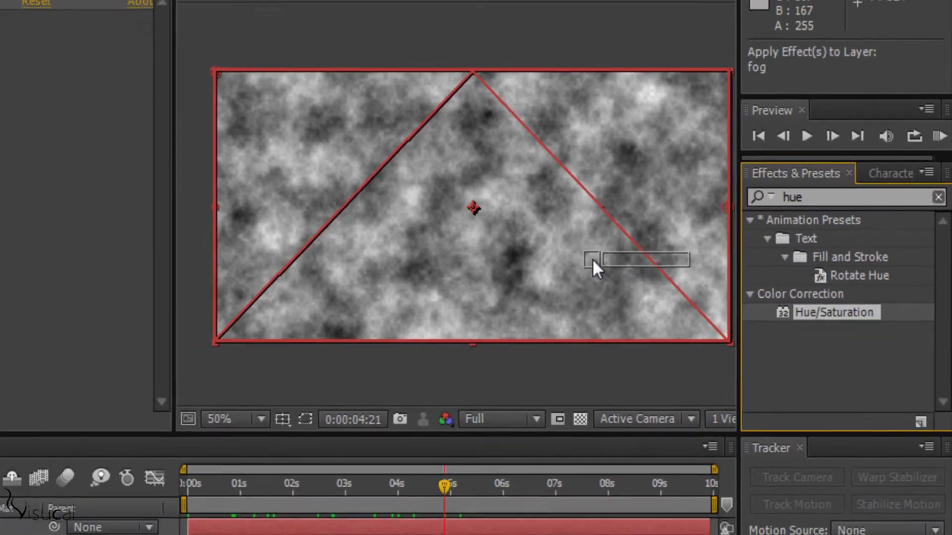
drag(754, 327, 639, 298)
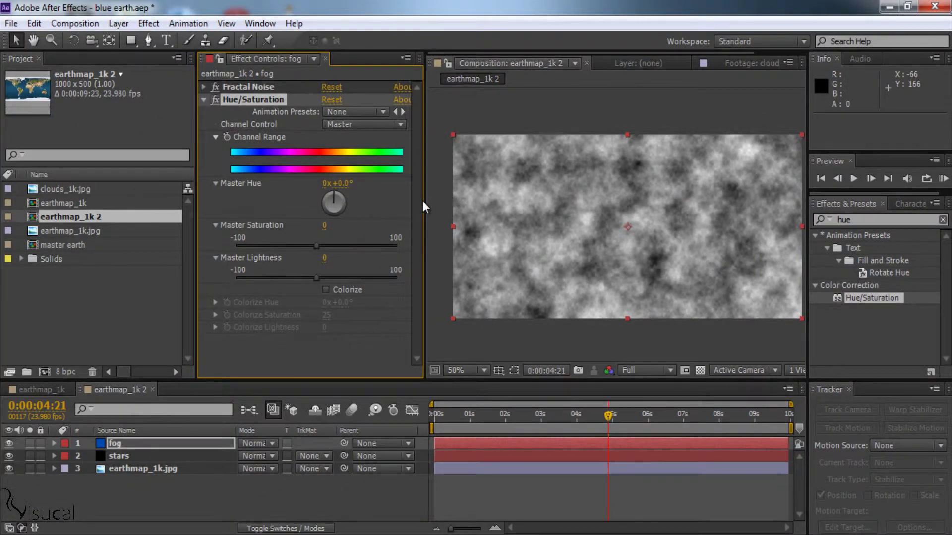
drag(424, 201, 447, 199)
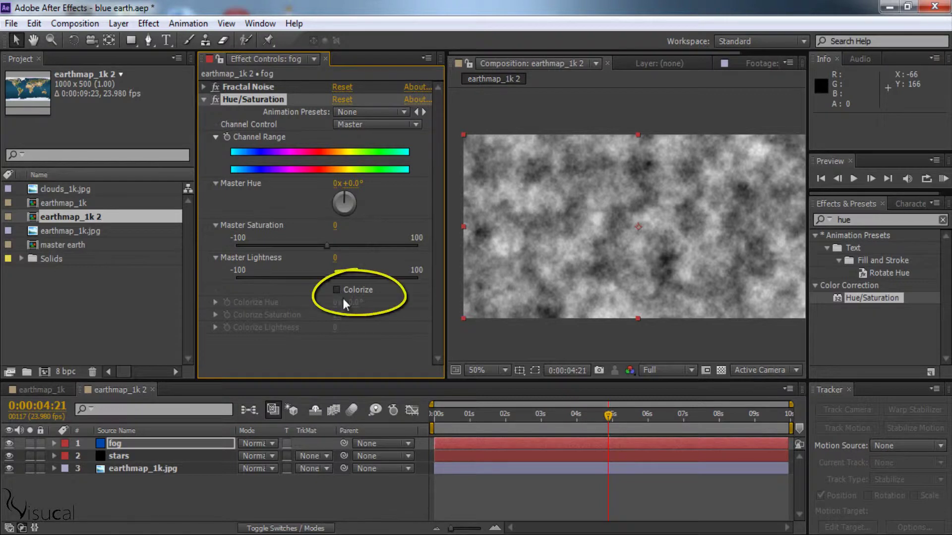
click(342, 295)
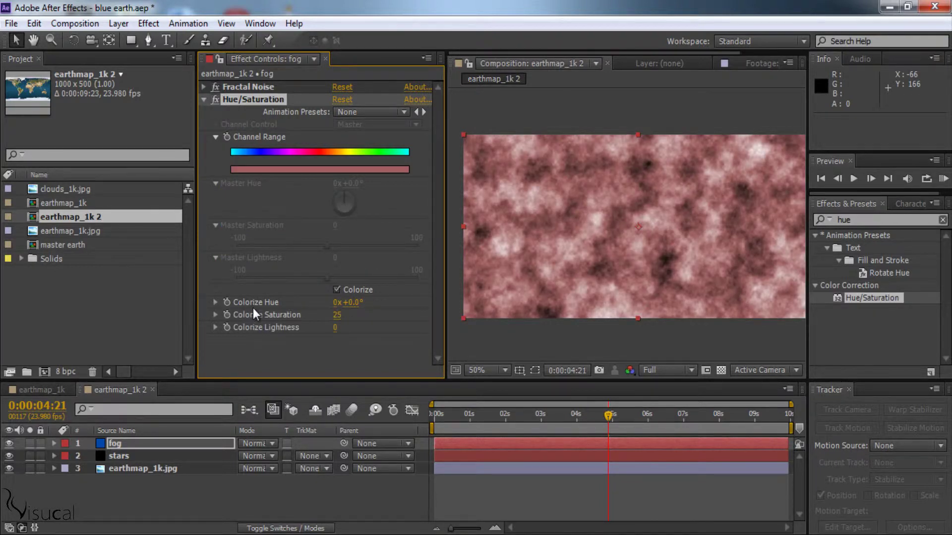
drag(353, 307, 468, 302)
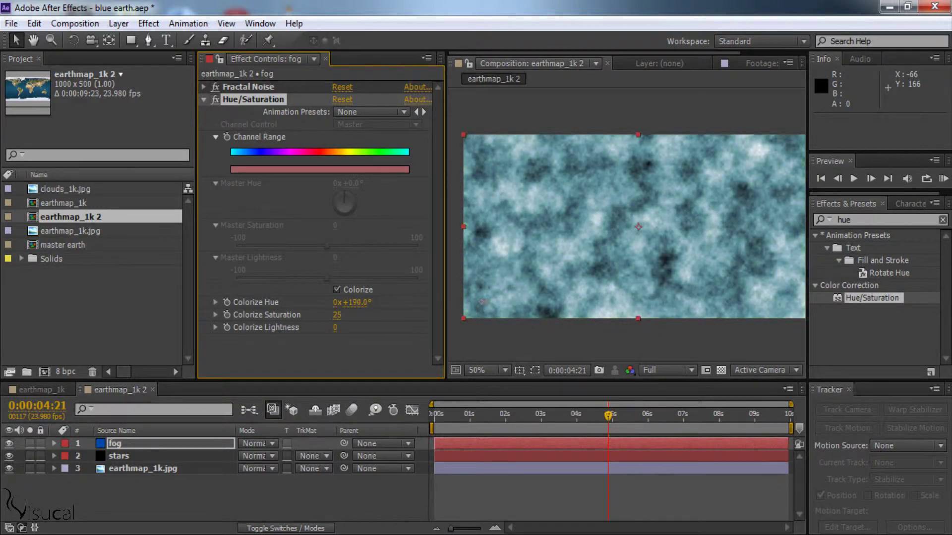
drag(469, 301, 491, 301)
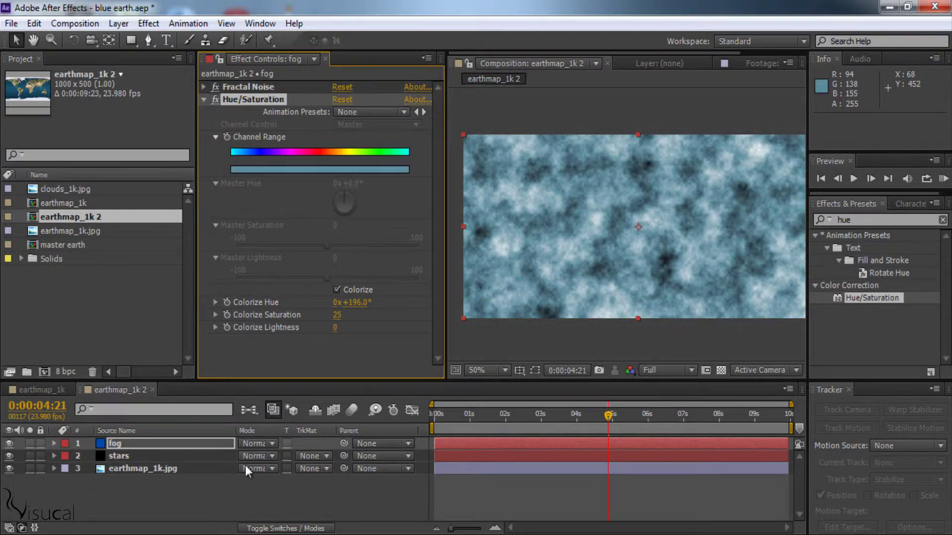
Set the fog layer's blending mode to Hard Light.
click(275, 445)
click(273, 444)
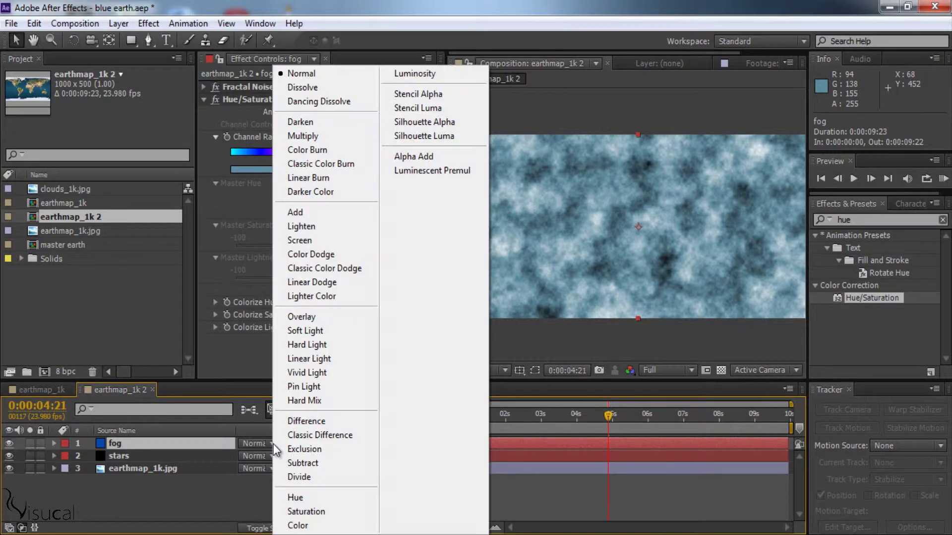
click(310, 346)
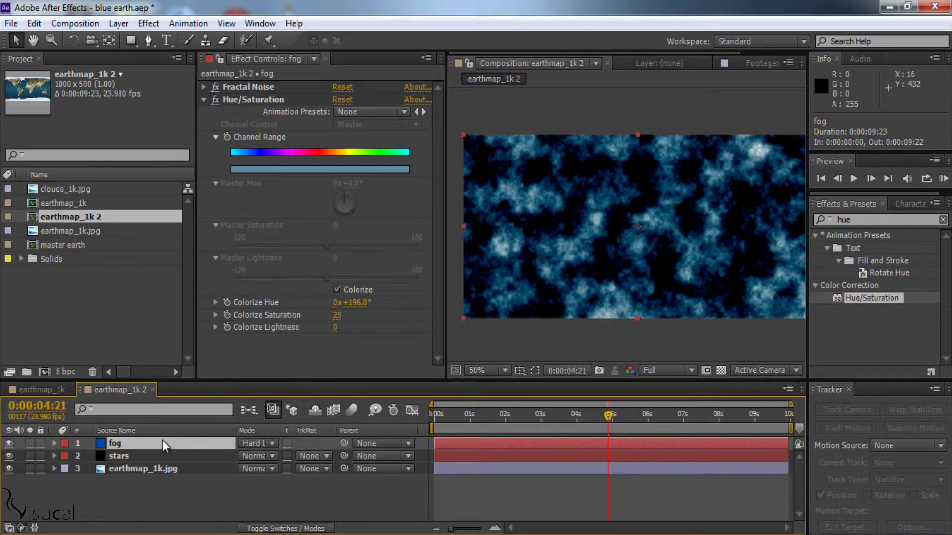
Keyframe the fog's Opacity and lower it to about 20%.
key(t)
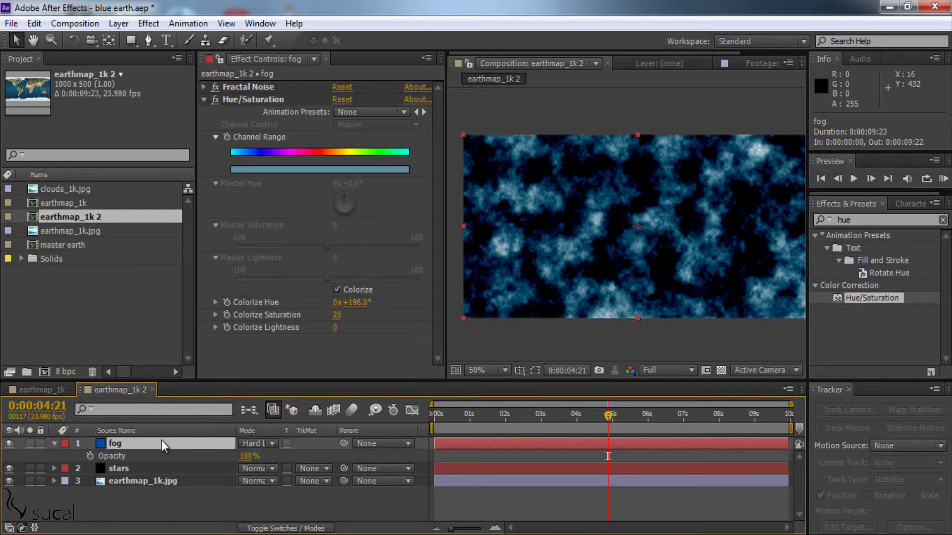
key(t)
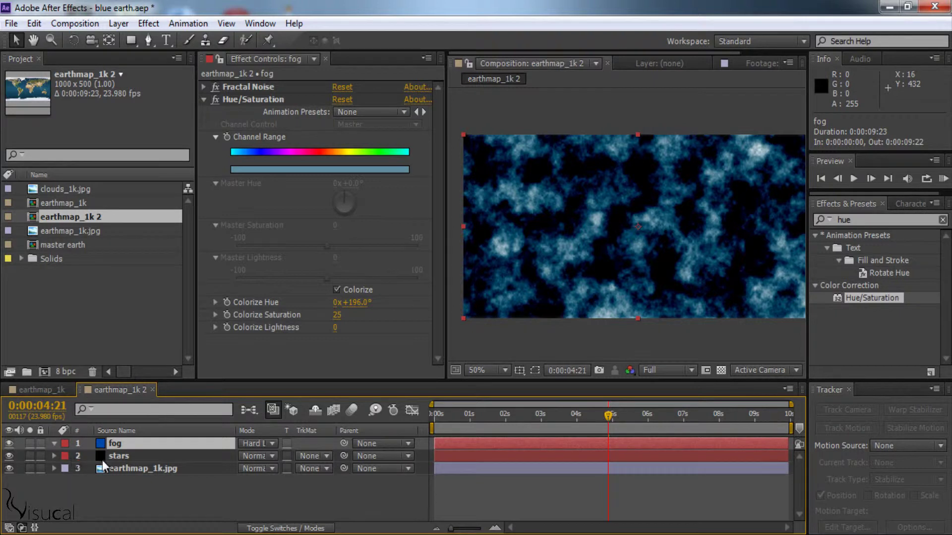
click(65, 468)
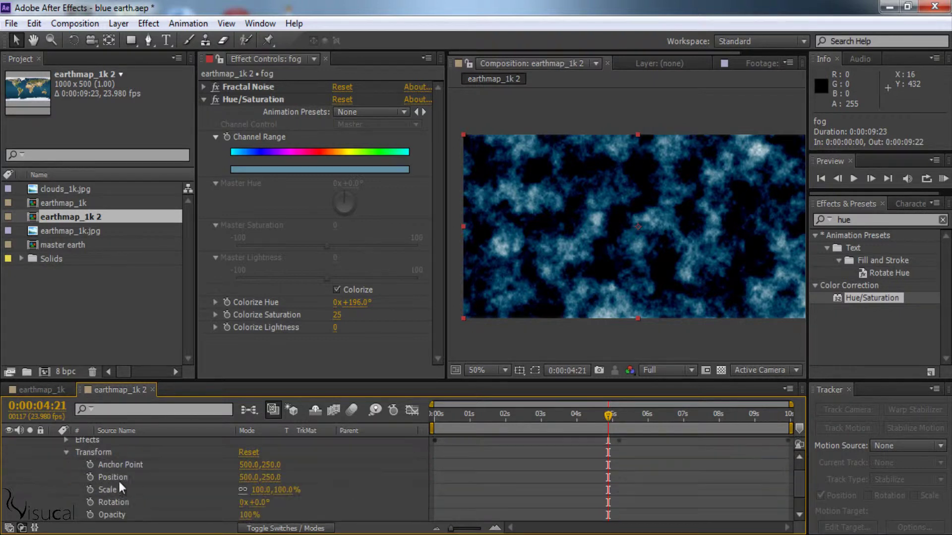
click(90, 514)
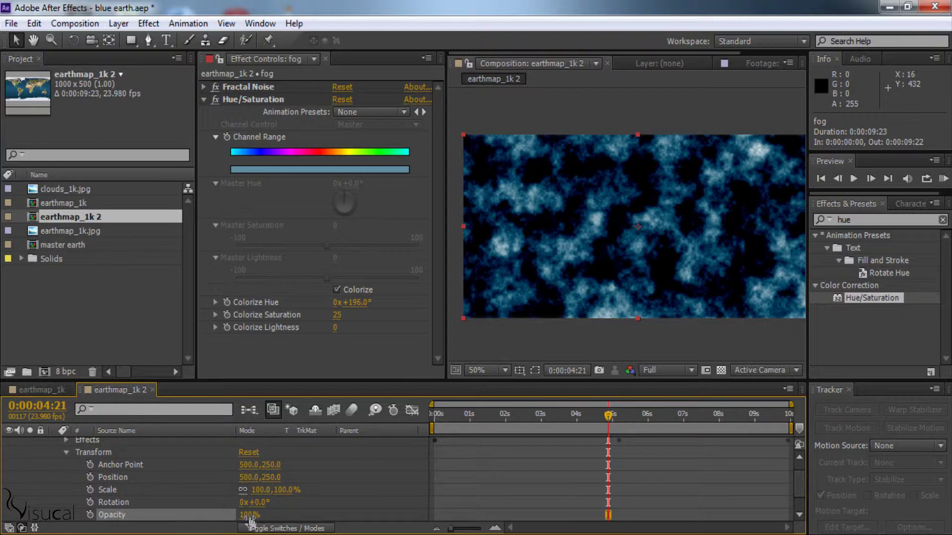
mouse_move(251, 517)
mouse_down()
mouse_move(221, 519)
mouse_move(245, 520)
mouse_up()
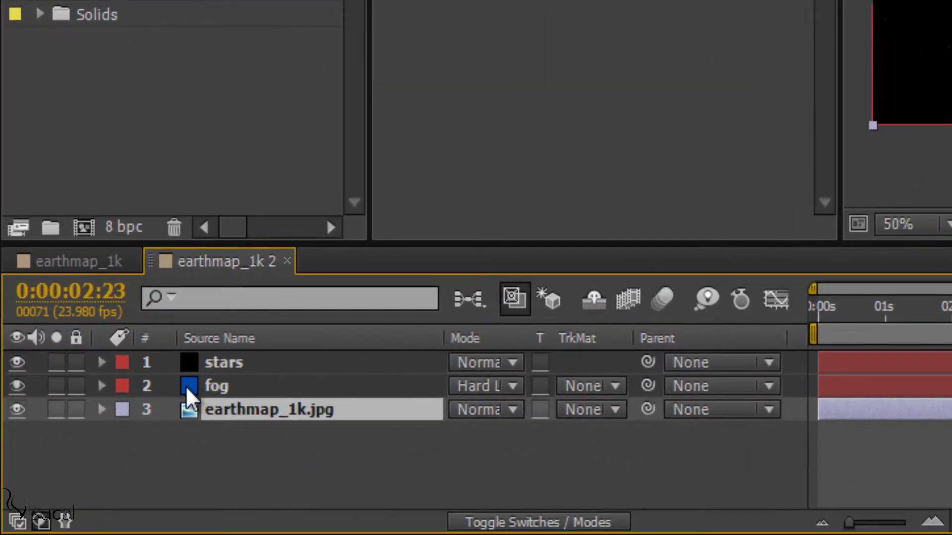
Drag earthmap_1k.jpg to the top of the stack and fog above stars.
drag(185, 385, 194, 430)
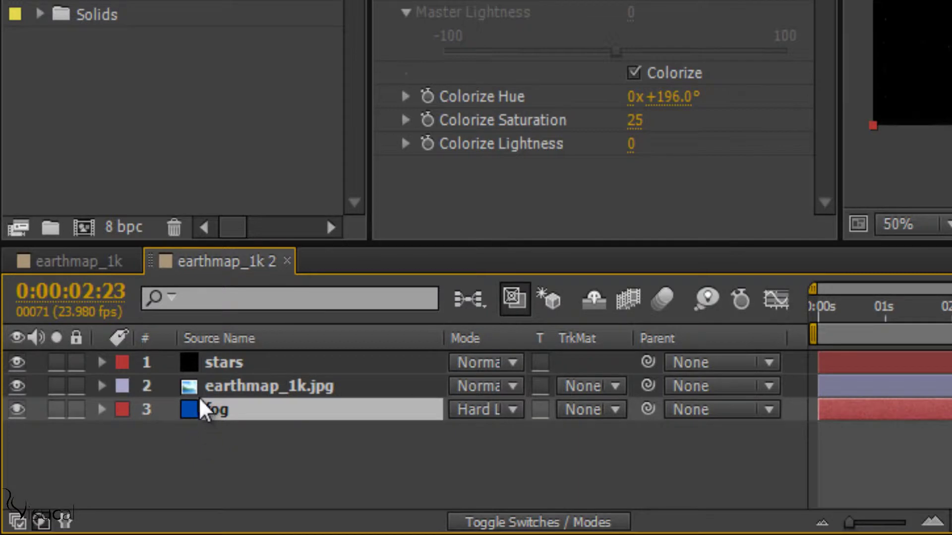
click(284, 387)
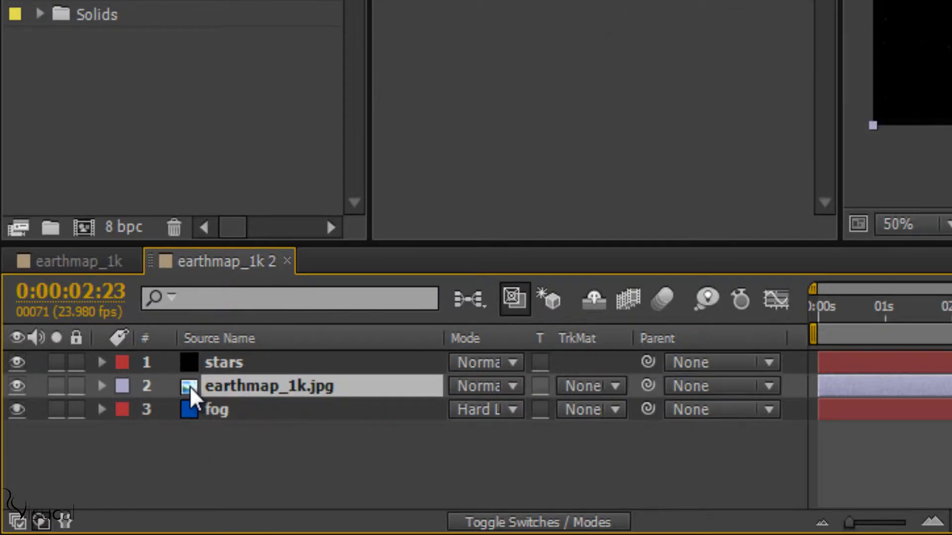
drag(189, 385, 194, 358)
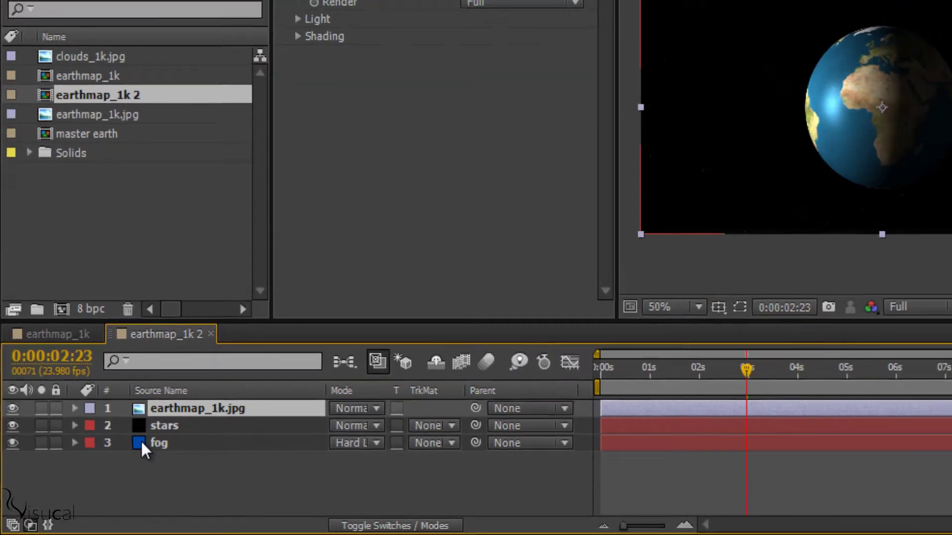
drag(102, 468, 105, 453)
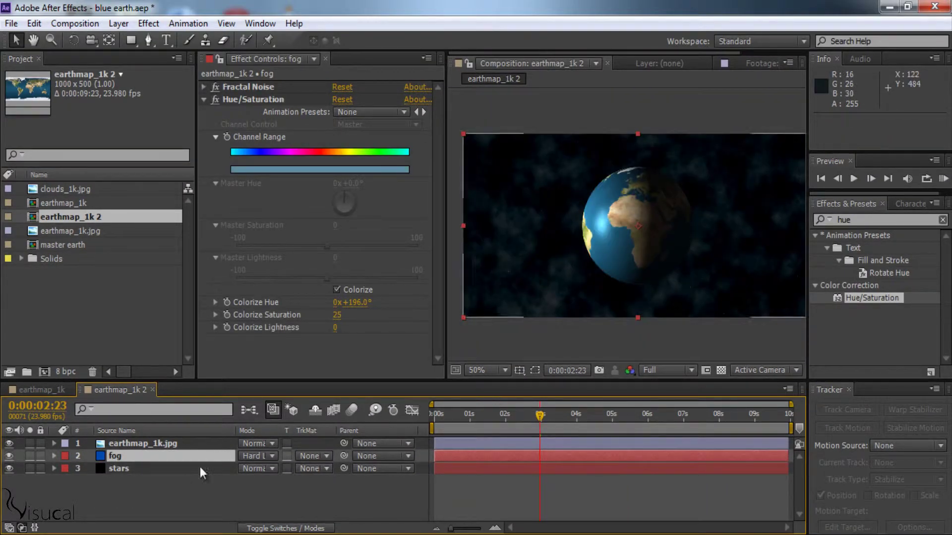
drag(446, 283, 377, 284)
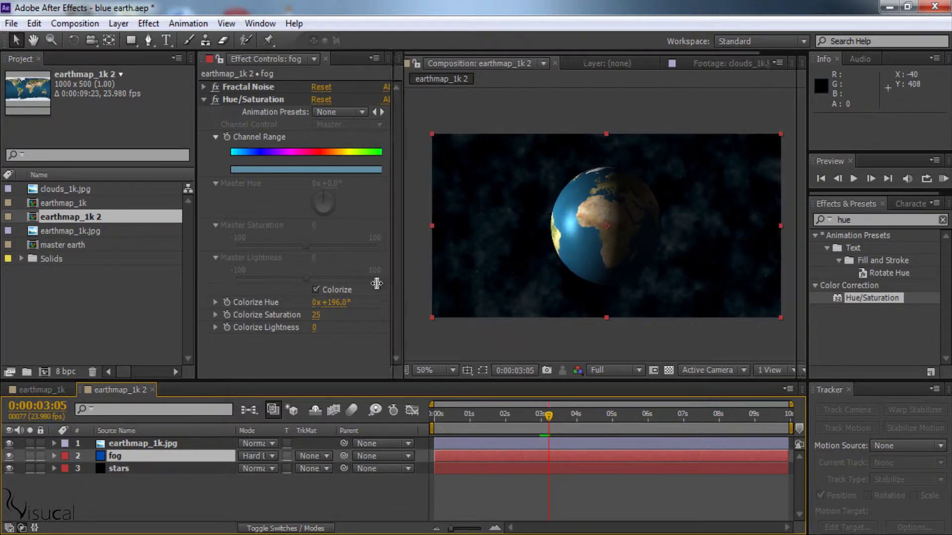
Draw a rectangular mask over the lower part of the fog layer.
click(129, 42)
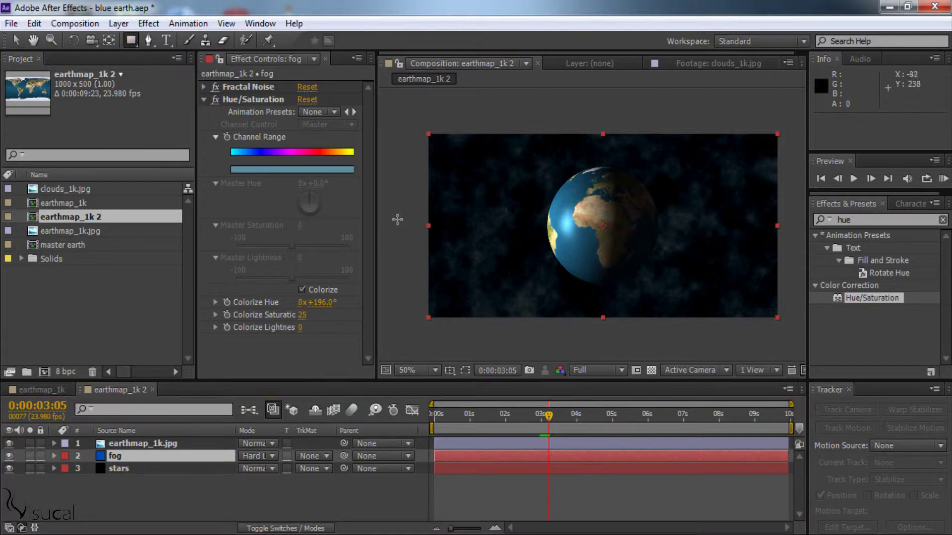
drag(396, 209, 792, 343)
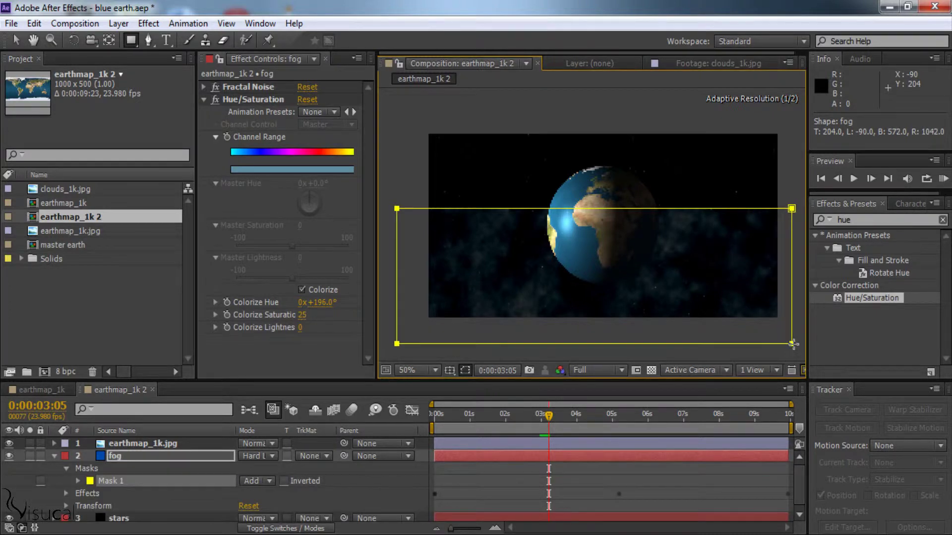
click(55, 456)
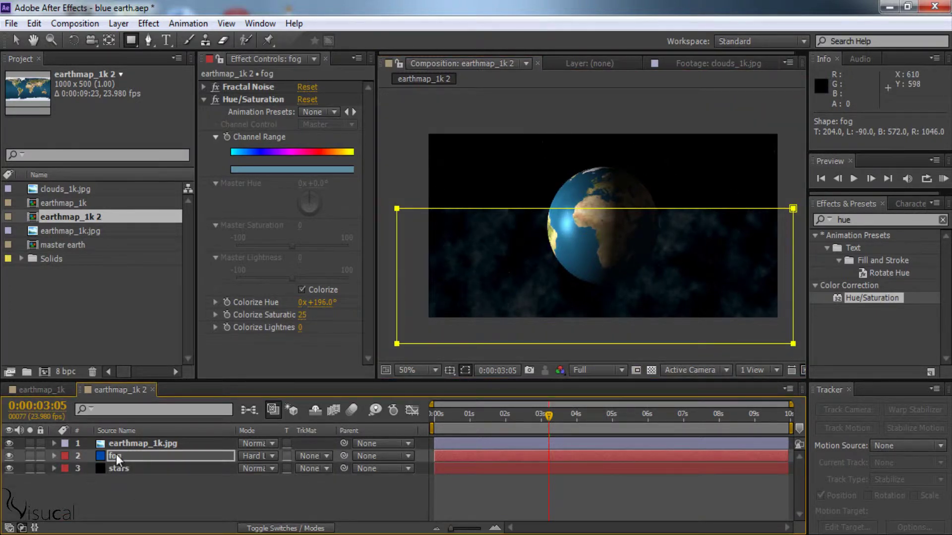
key(Return)
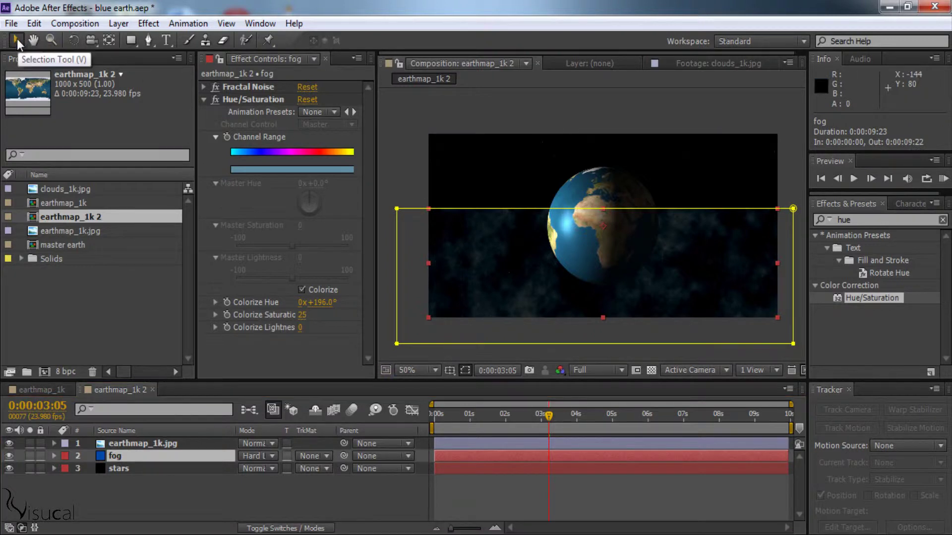
Move the fog layer down in the frame and nudge it slightly right.
key(v)
drag(657, 268, 658, 298)
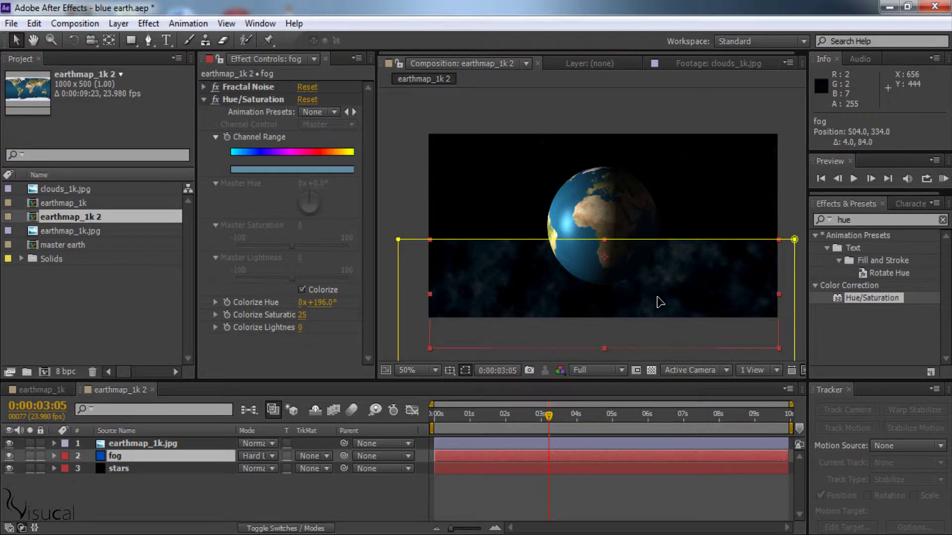
key(Right)
key(Right)
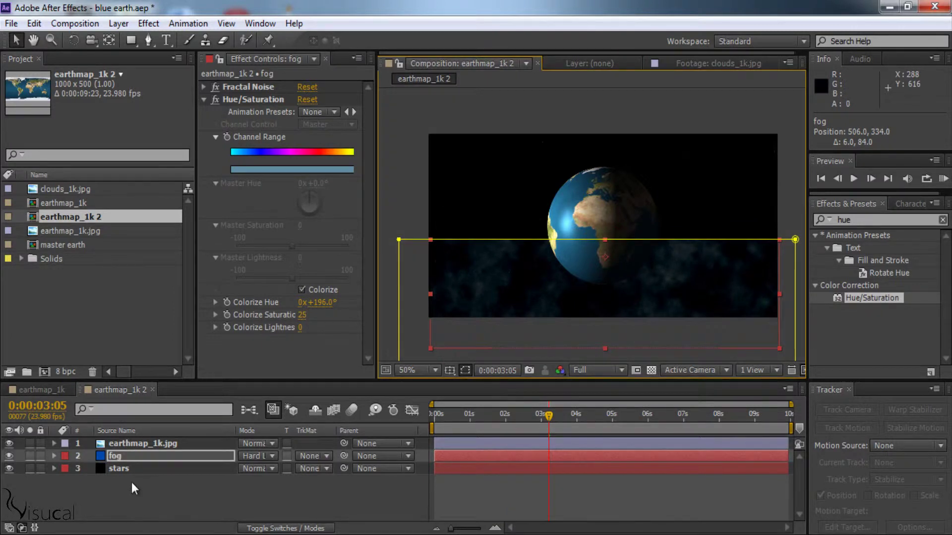
Set the fog layer's Mask Feather to 180 pixels.
click(136, 455)
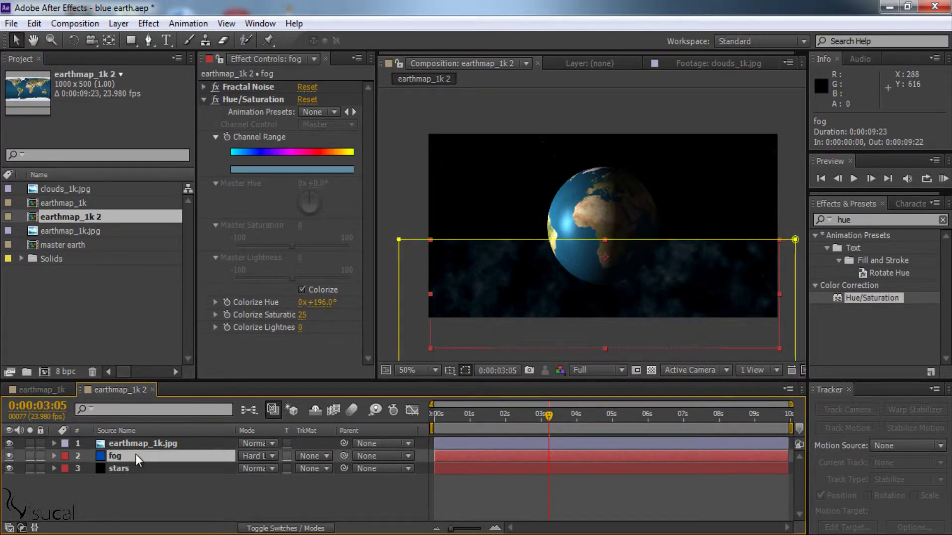
key(f)
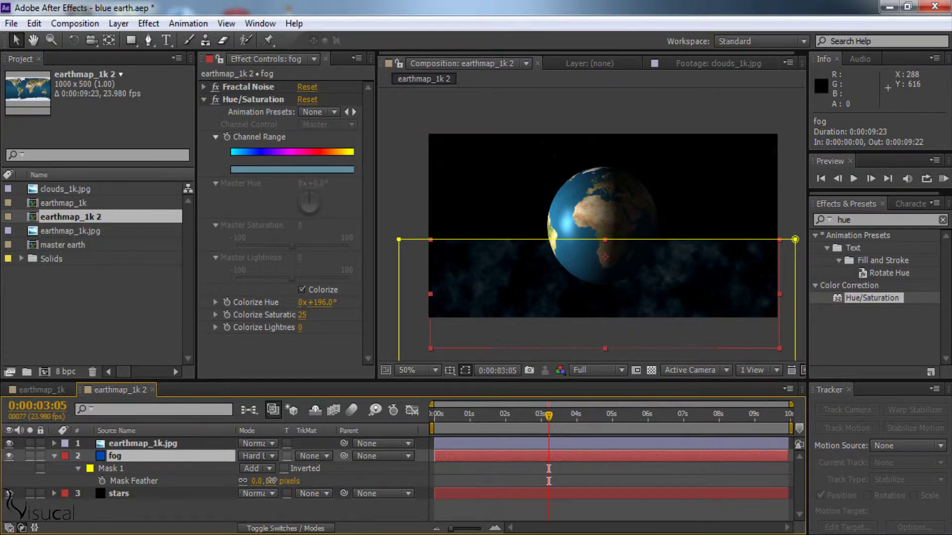
mouse_move(273, 481)
mouse_down()
mouse_move(368, 481)
mouse_move(298, 488)
mouse_up()
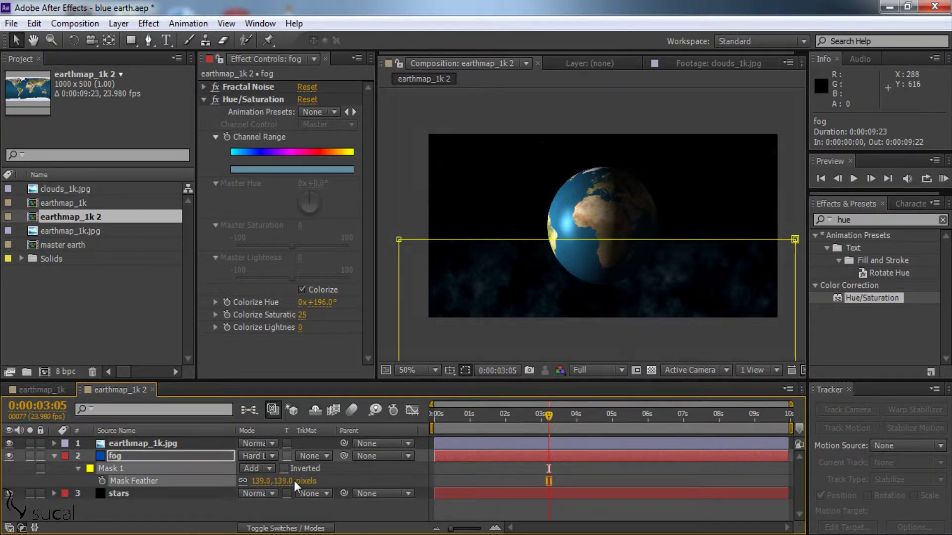
click(283, 481)
text(180)
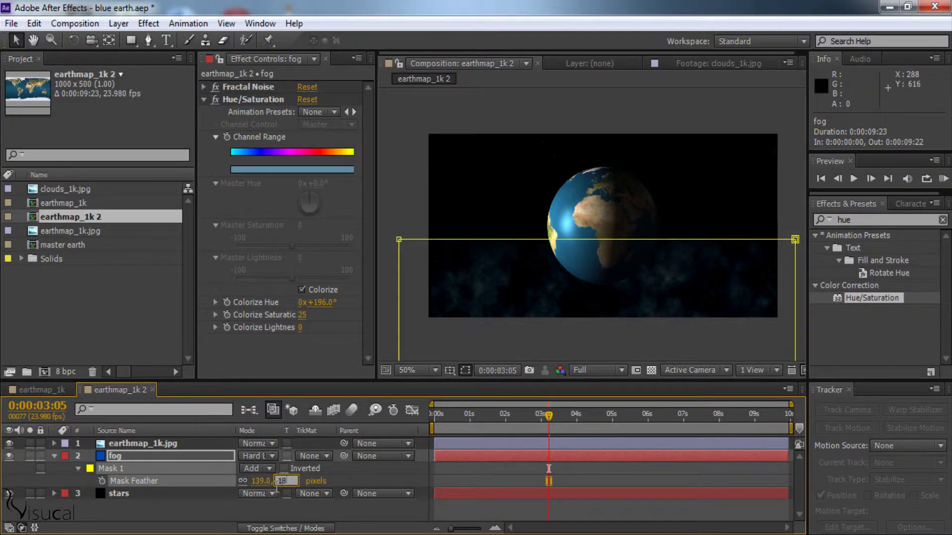
key(Return)
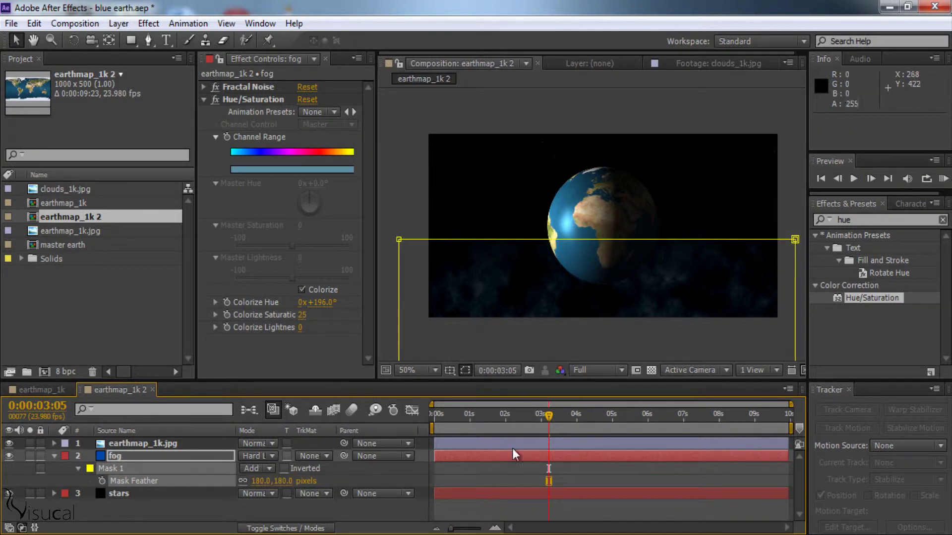
Collapse the fog layer, hide its mask outline, and scrub the timeline to preview.
mouse_move(543, 417)
mouse_down()
mouse_move(482, 421)
mouse_move(609, 426)
mouse_up()
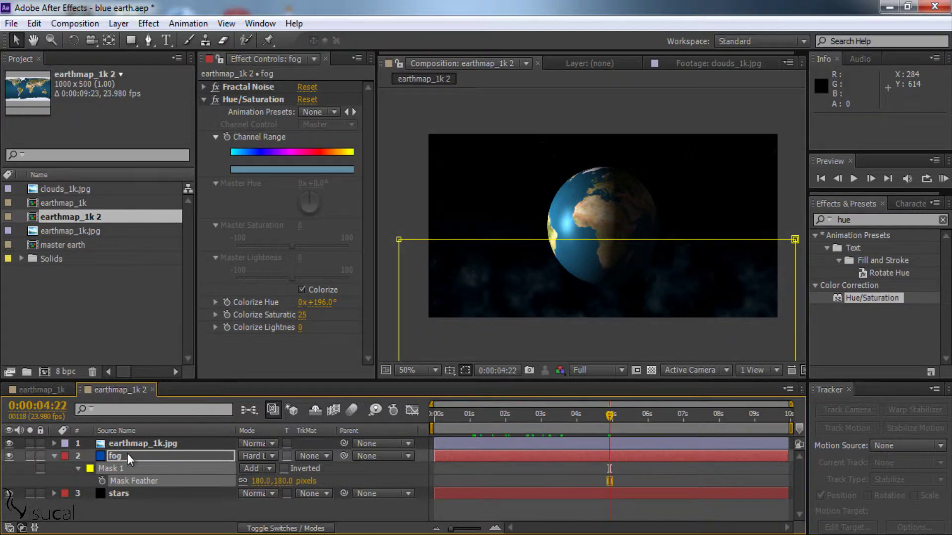
click(53, 456)
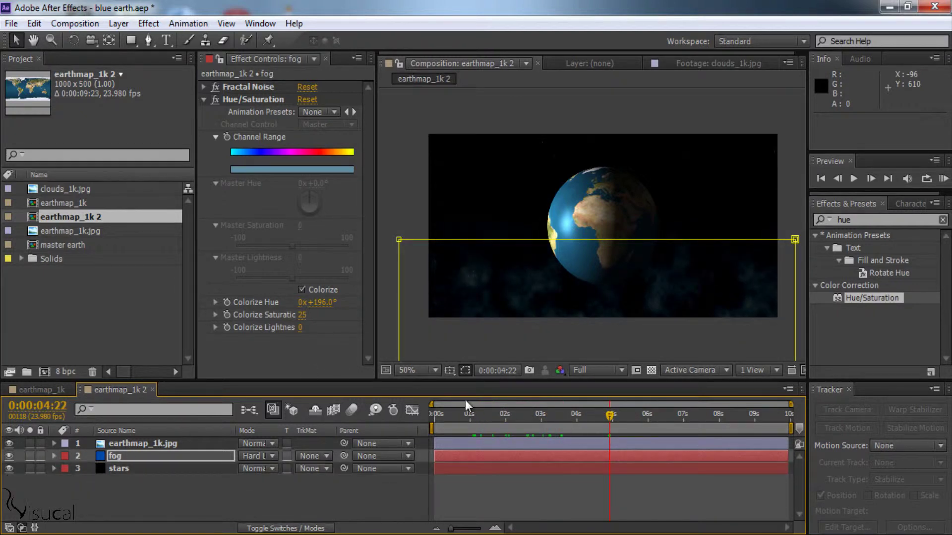
click(465, 370)
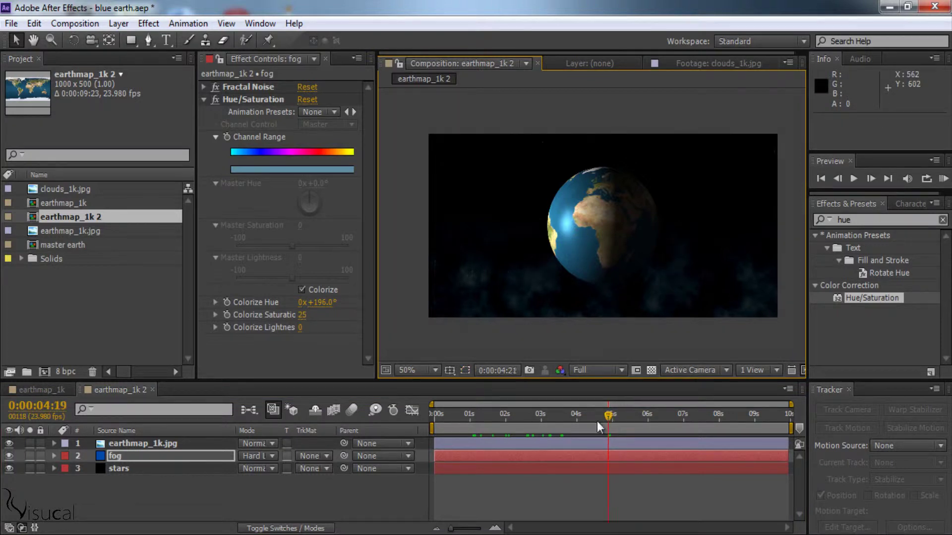
mouse_move(597, 421)
mouse_down()
mouse_move(474, 424)
mouse_move(631, 414)
mouse_up()
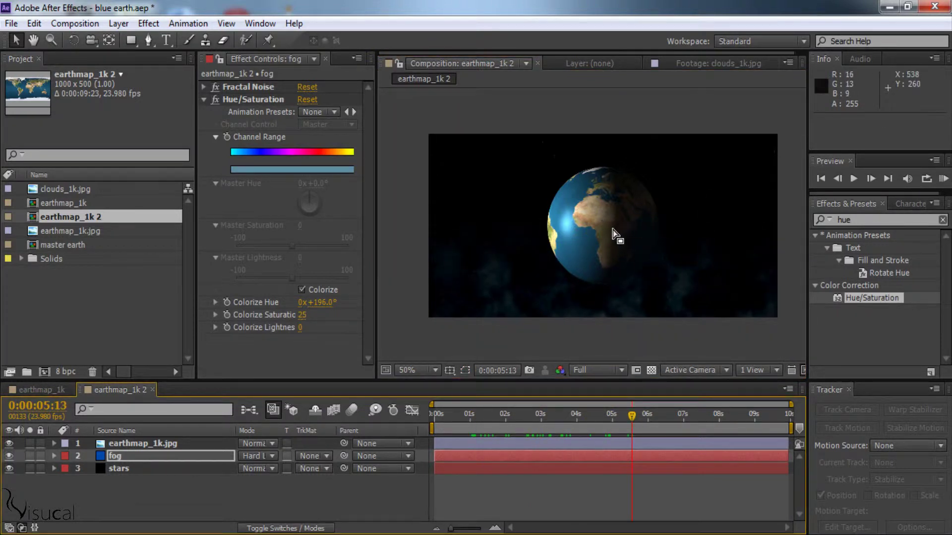
Search Effects & Presets for 'glow' and apply Glow to the earth layer.
click(148, 444)
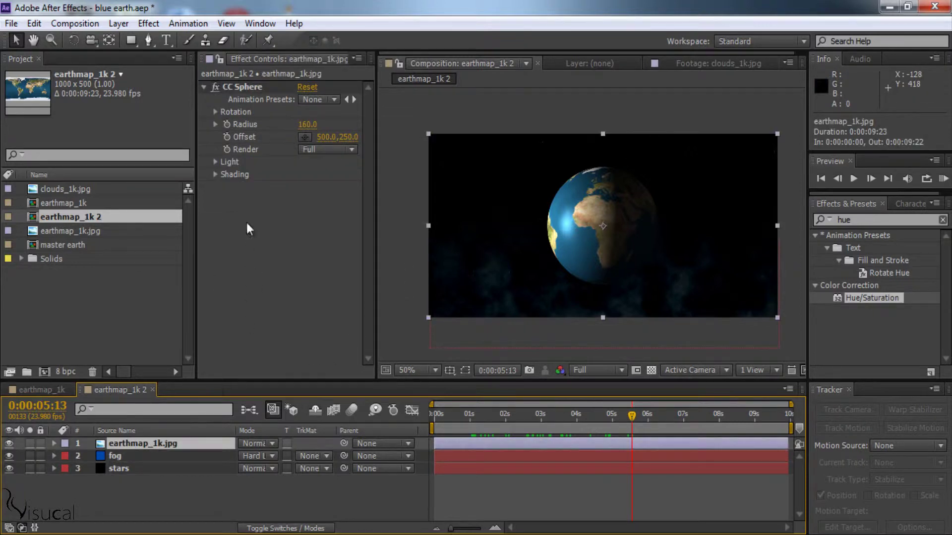
click(127, 445)
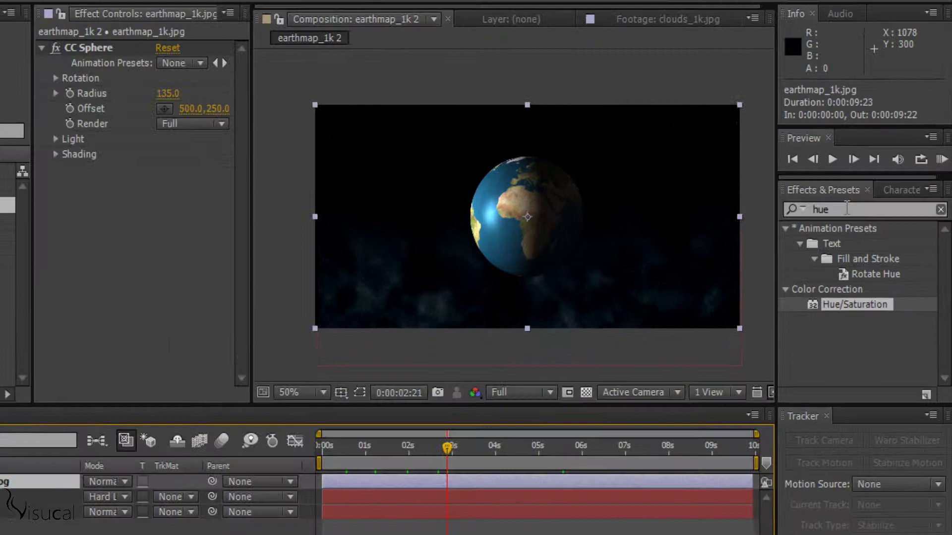
double_click(848, 207)
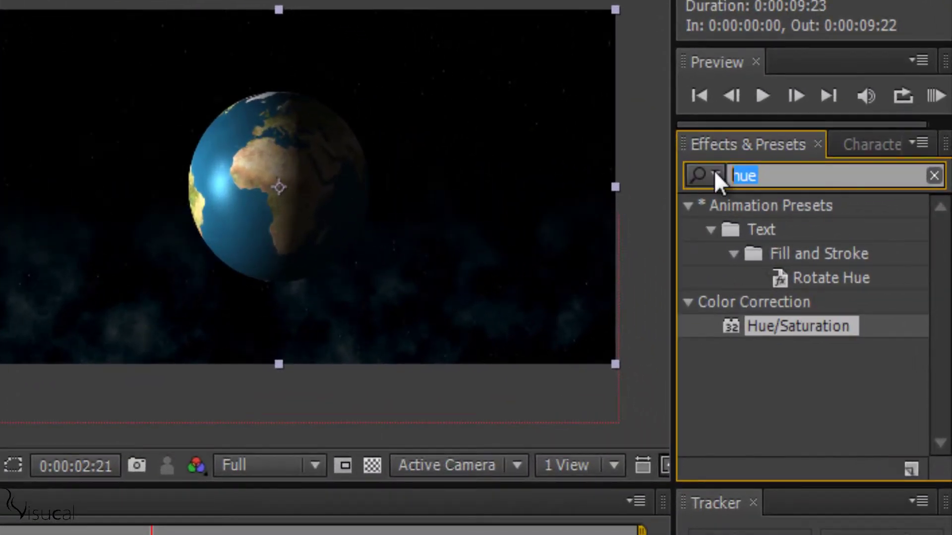
text(glo)
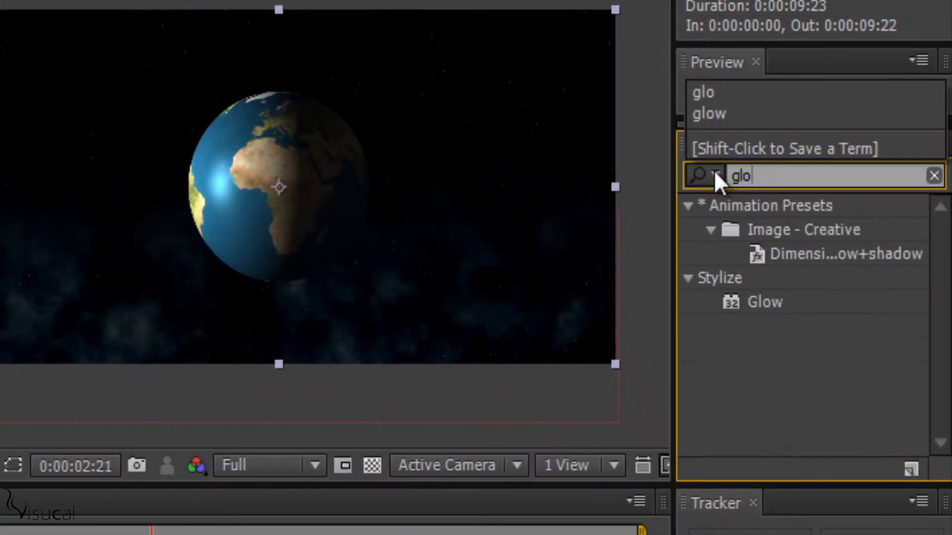
text(w)
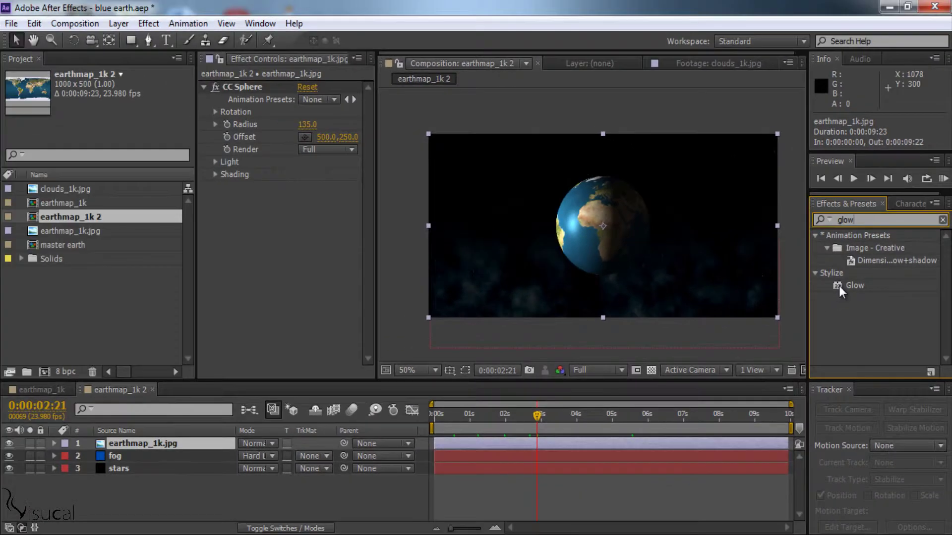
mouse_move(839, 285)
mouse_down()
mouse_move(150, 453)
mouse_move(149, 445)
mouse_up()
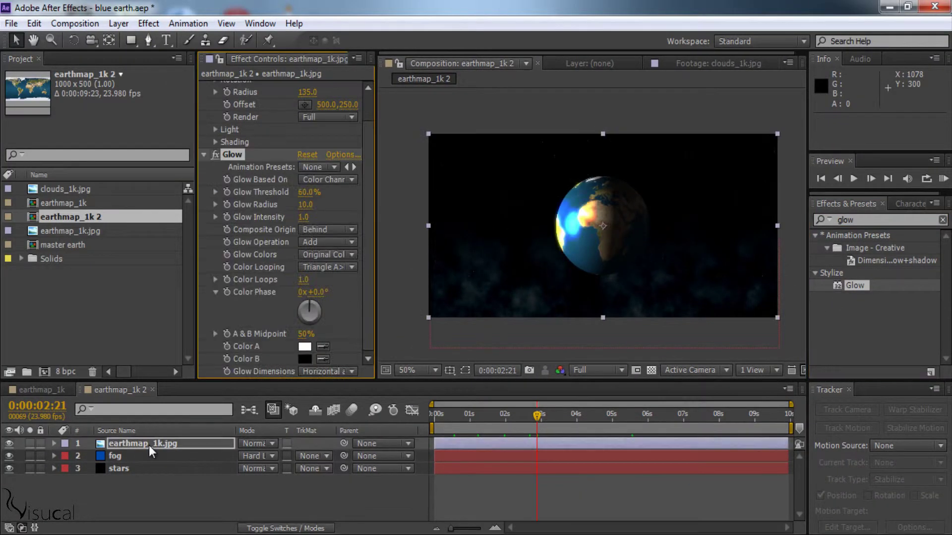
drag(377, 223, 428, 208)
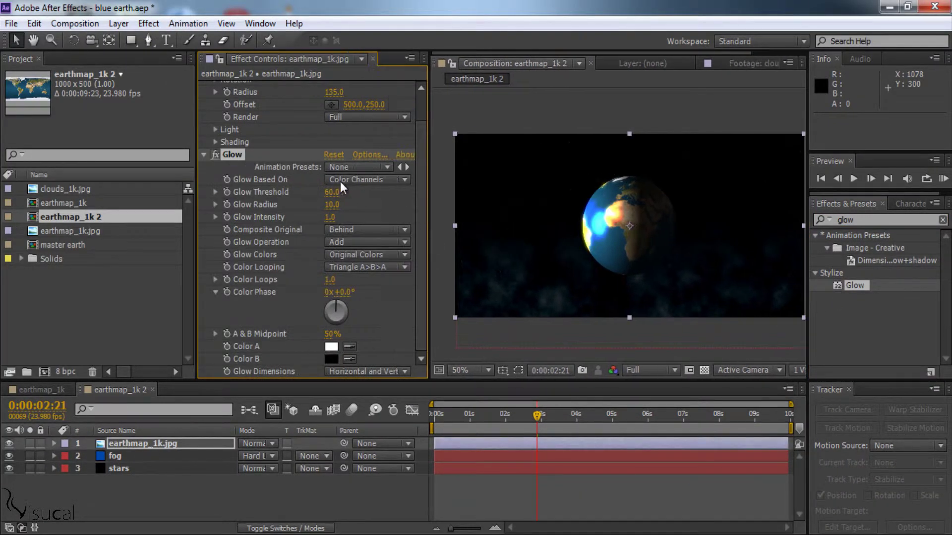
Set Glow Based On to Alpha Channel and Composite Original to On Top.
click(399, 180)
click(391, 193)
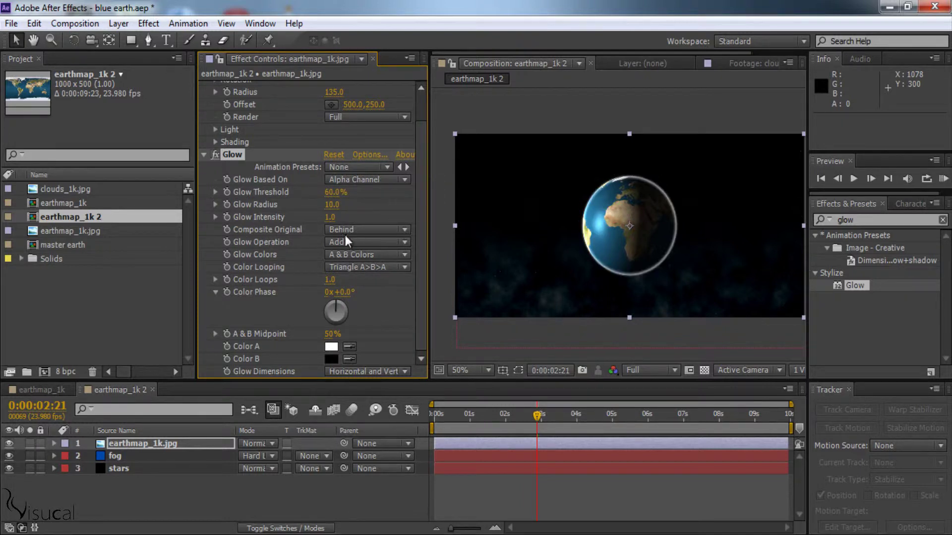
click(382, 230)
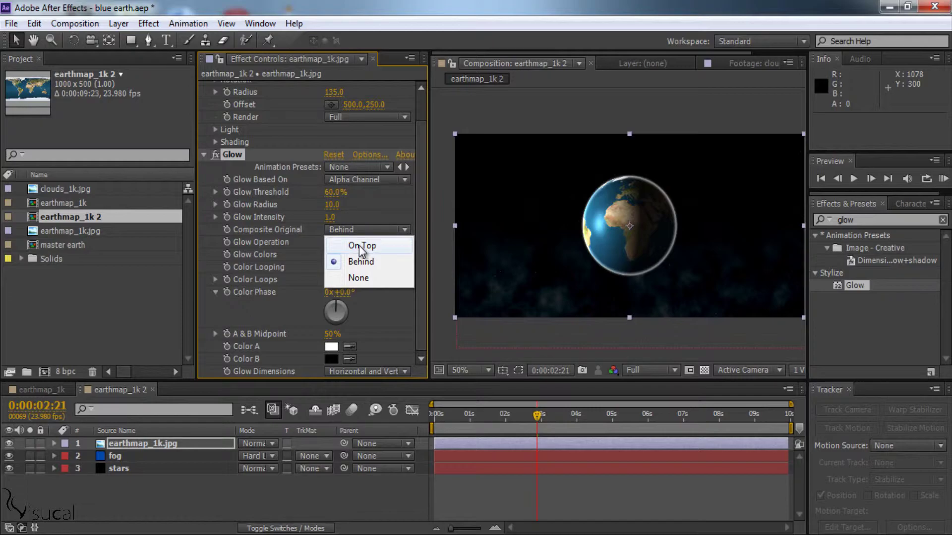
click(359, 245)
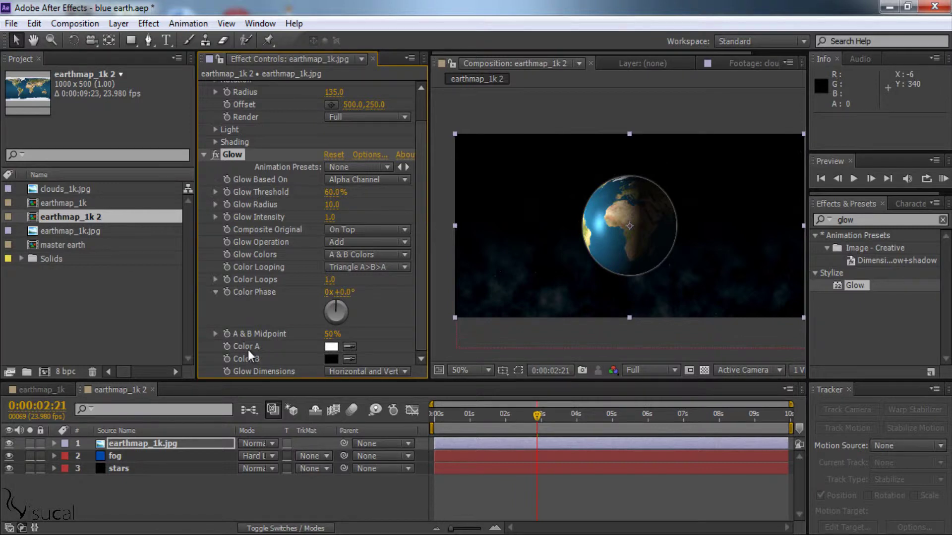
Set Glow Color A to blue 0858A3 and Color B to dark blue 0222AA.
click(332, 343)
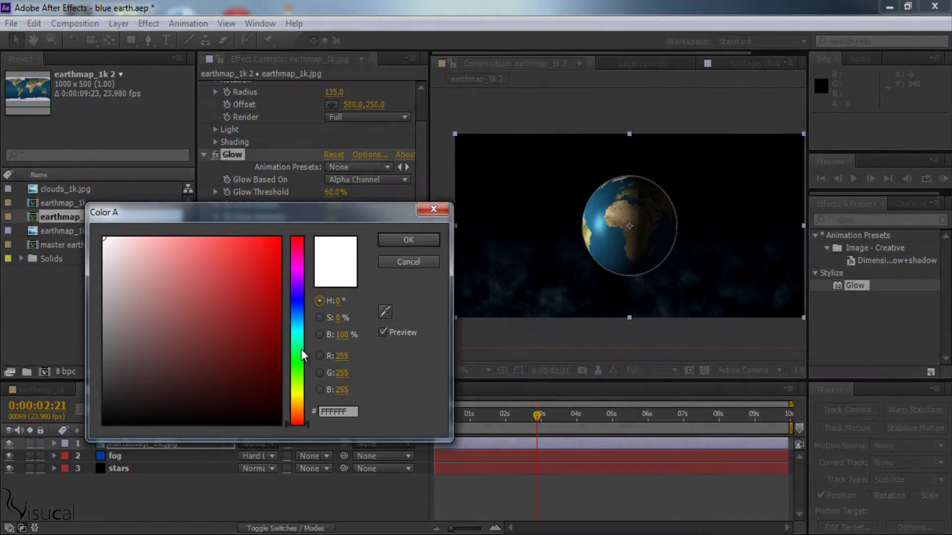
mouse_move(302, 349)
mouse_down()
mouse_move(302, 313)
mouse_move(272, 304)
mouse_up()
click(268, 314)
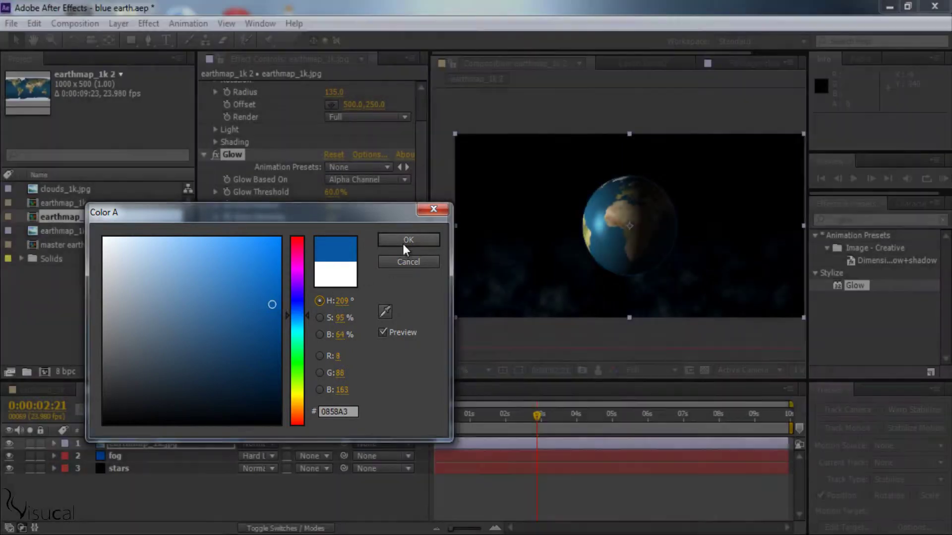
click(402, 243)
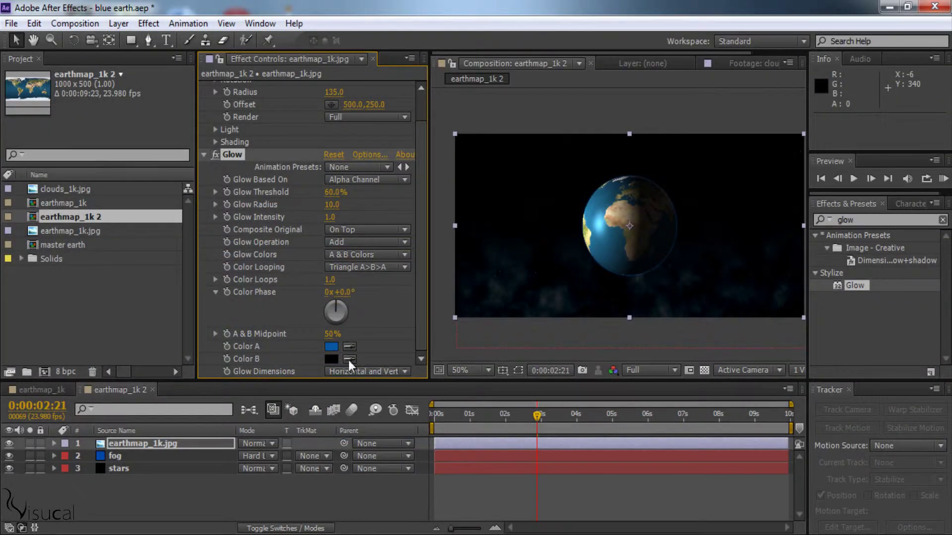
click(327, 359)
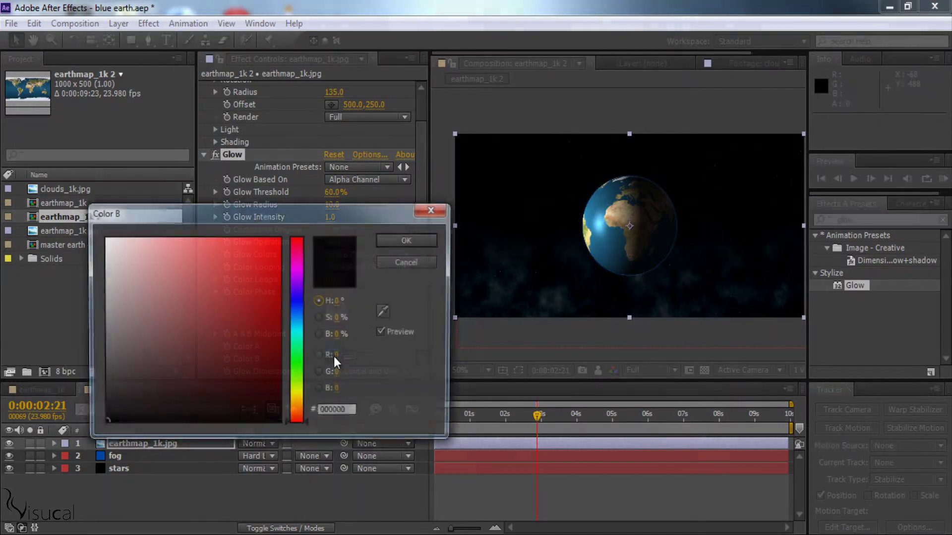
drag(304, 308, 278, 300)
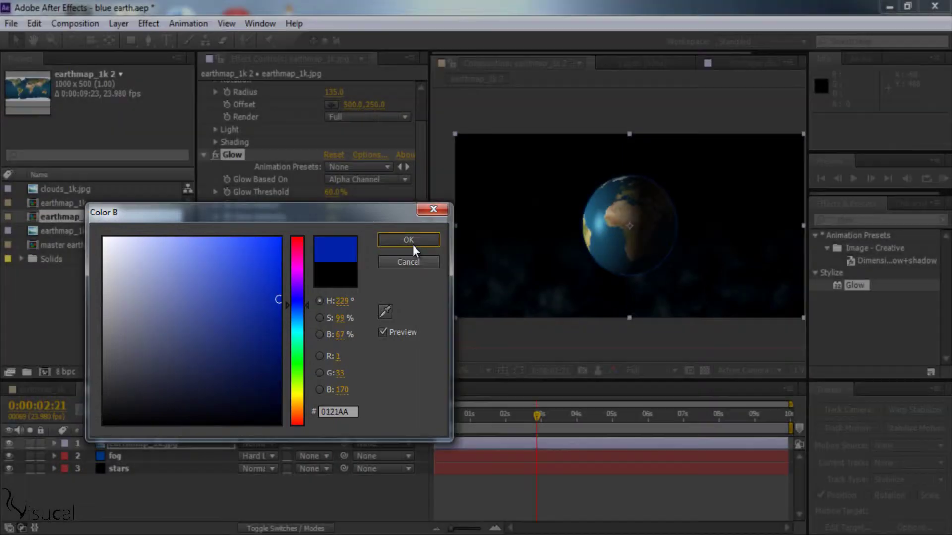
click(413, 245)
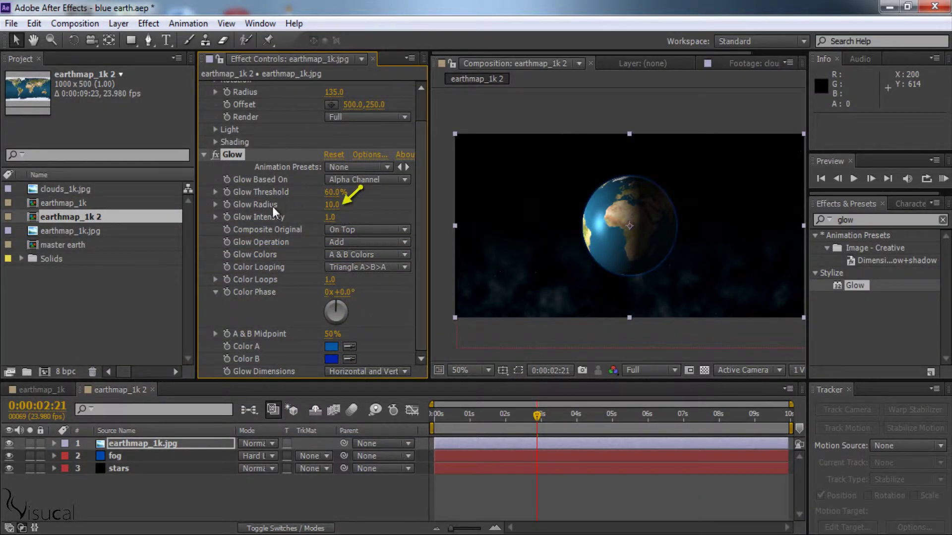
Raise the Glow Radius to 48.
drag(336, 212, 362, 206)
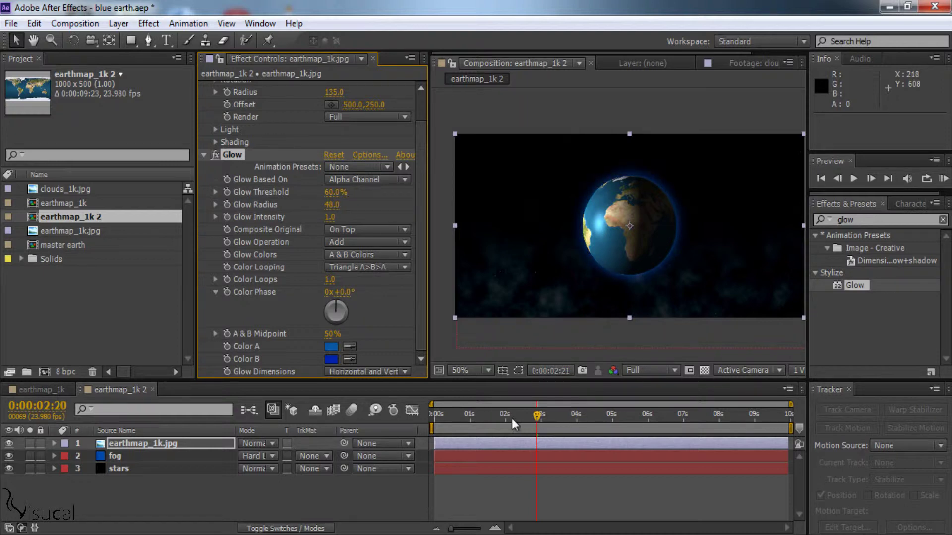
mouse_move(511, 418)
mouse_down()
mouse_move(471, 421)
mouse_move(617, 416)
mouse_move(574, 417)
mouse_up()
scroll(676, 201, up, 2)
At 0:00:03:22, create a white 1000×500 solid named 'glow 2'.
key(comma)
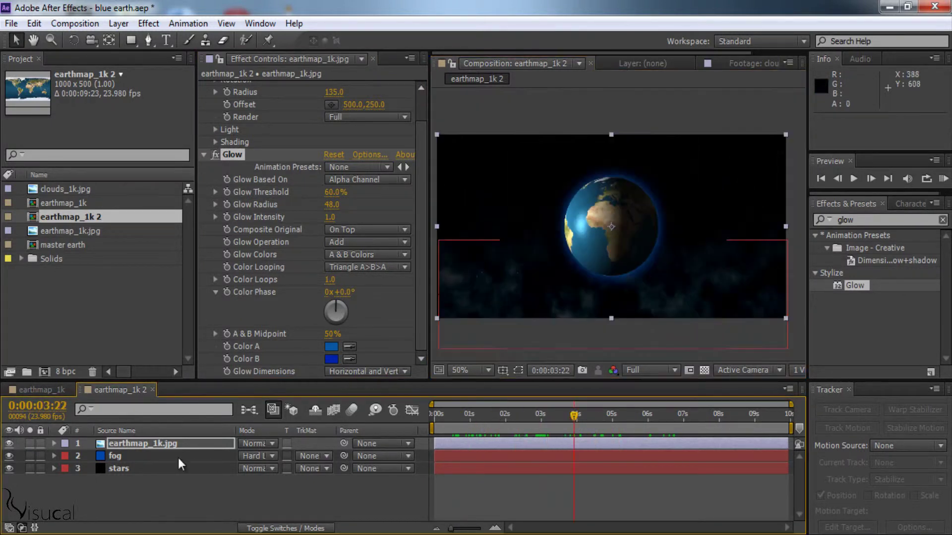
key(ctrl+y)
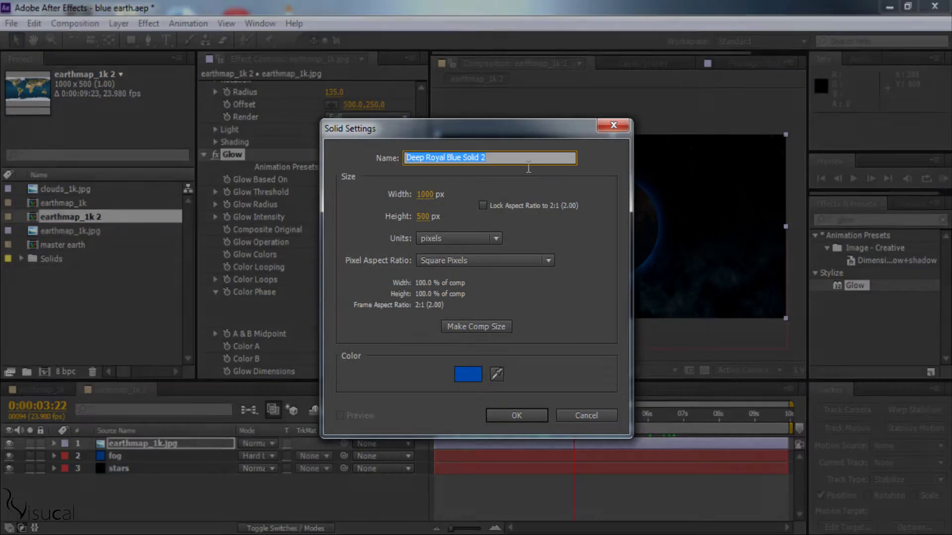
key(BackSpace)
text(glow)
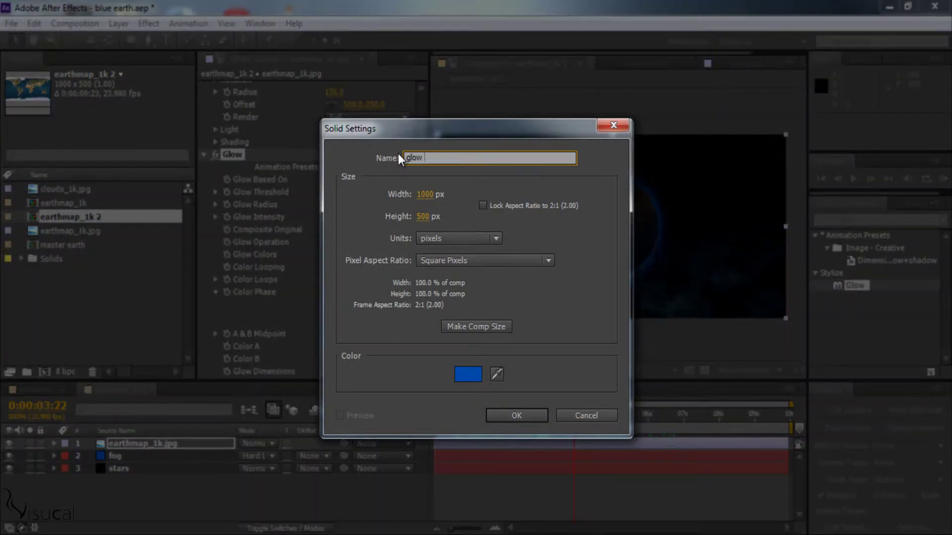
text(2)
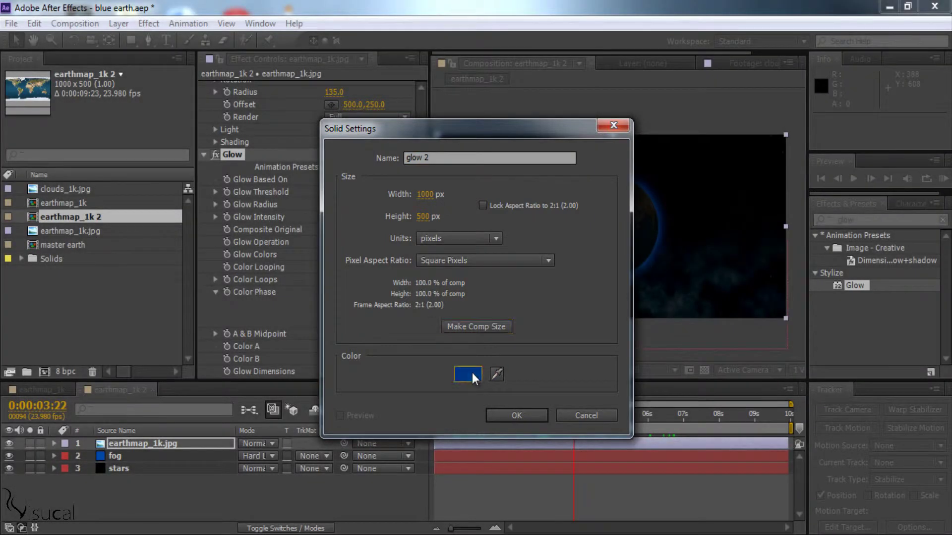
click(471, 373)
drag(204, 299, 105, 238)
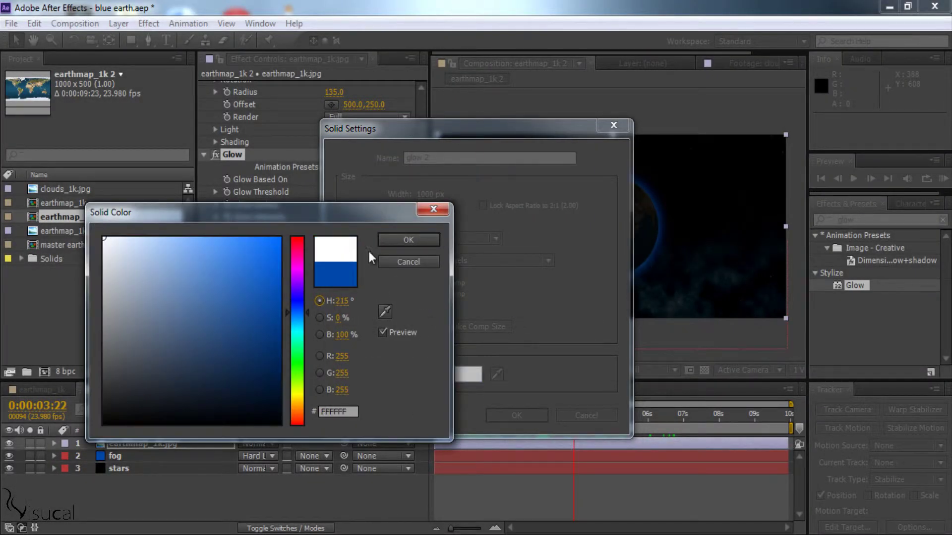
click(395, 239)
click(512, 416)
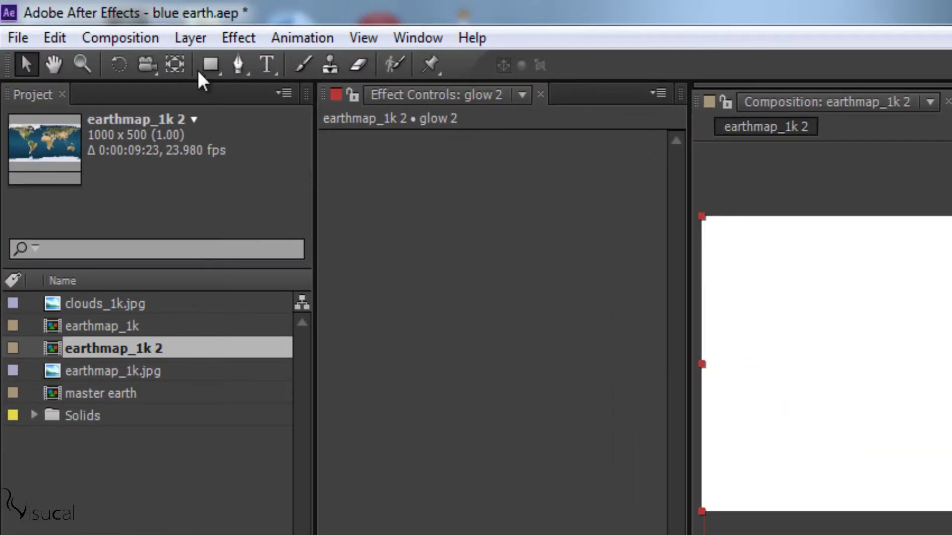
Draw an ellipse mask on glow 2 and move the circle over the centred earth.
click(206, 67)
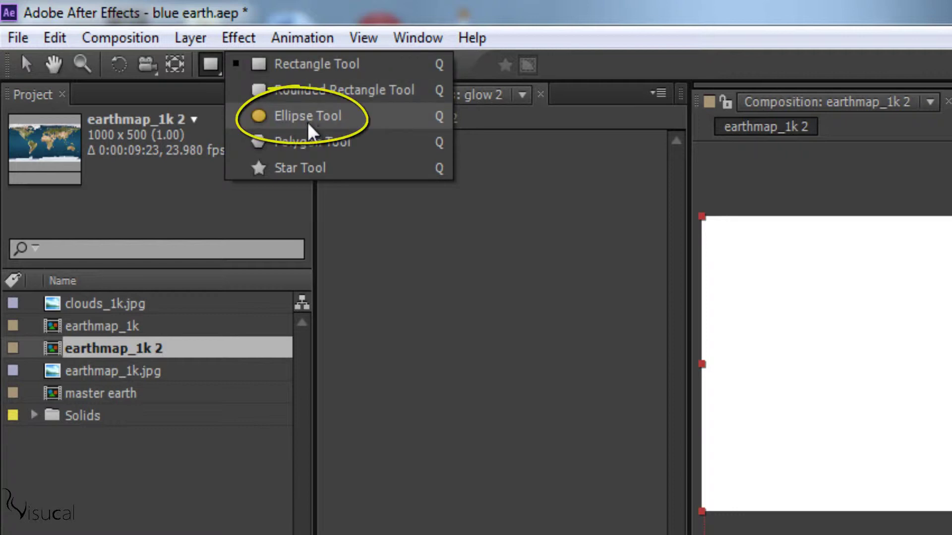
click(293, 120)
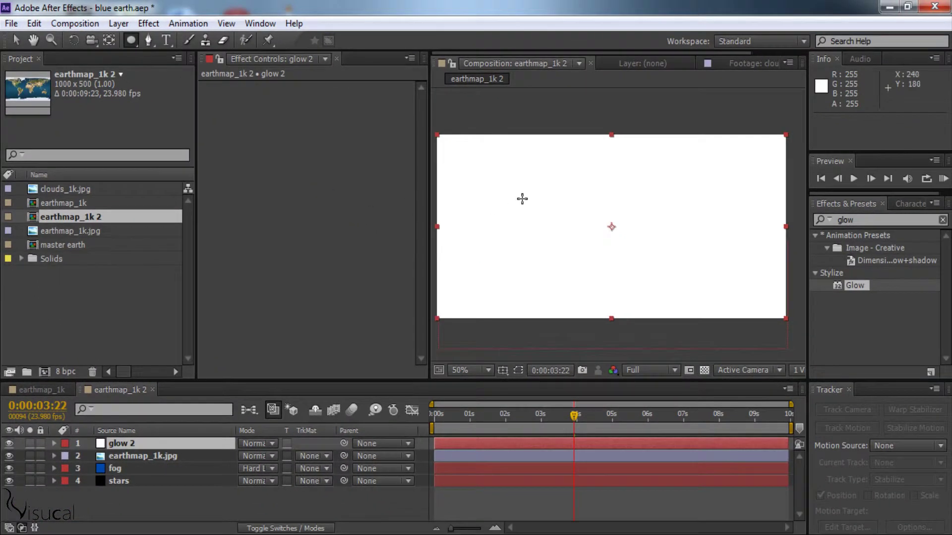
drag(520, 190, 596, 262)
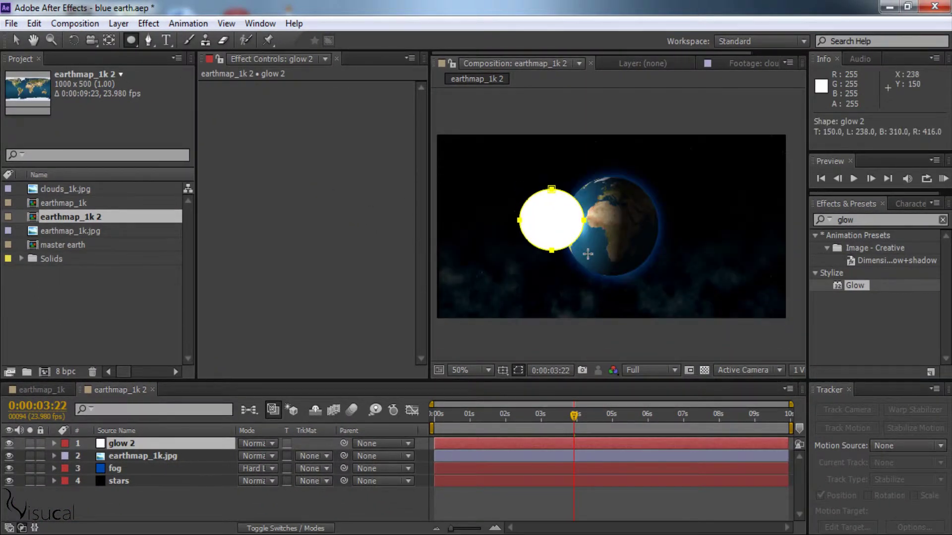
mouse_move(595, 262)
mouse_down()
mouse_move(635, 245)
mouse_move(659, 275)
mouse_up()
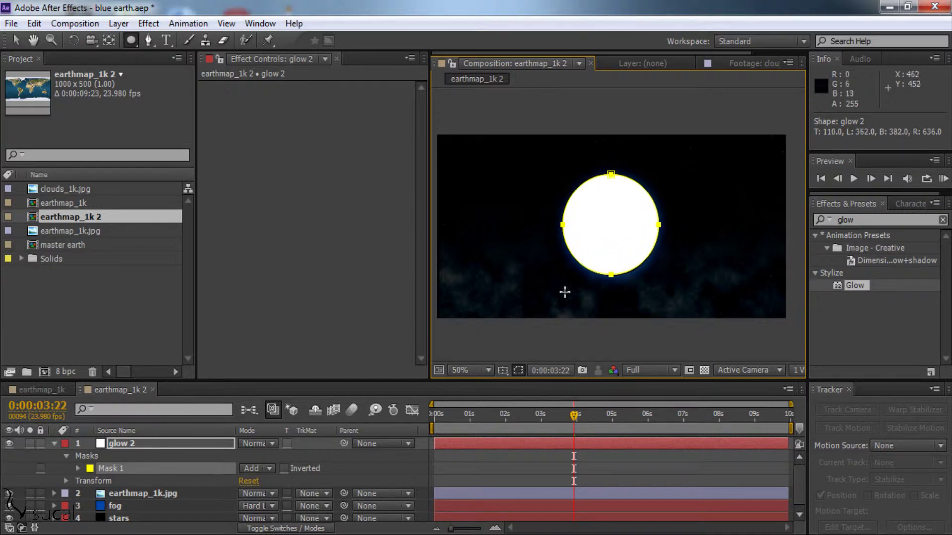
click(15, 42)
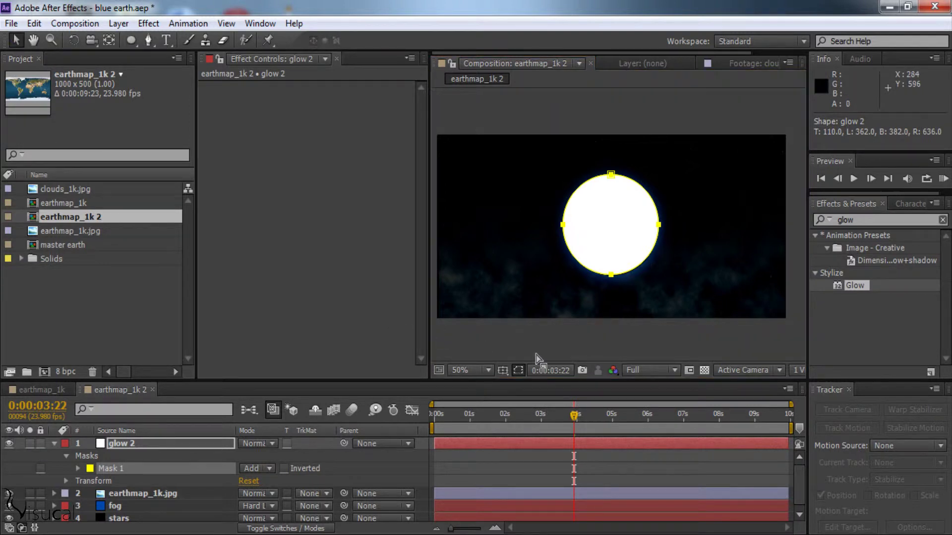
Apply Glow to glow 2 with Alpha Channel basis and Composite Original On Top.
click(54, 444)
drag(843, 287, 647, 237)
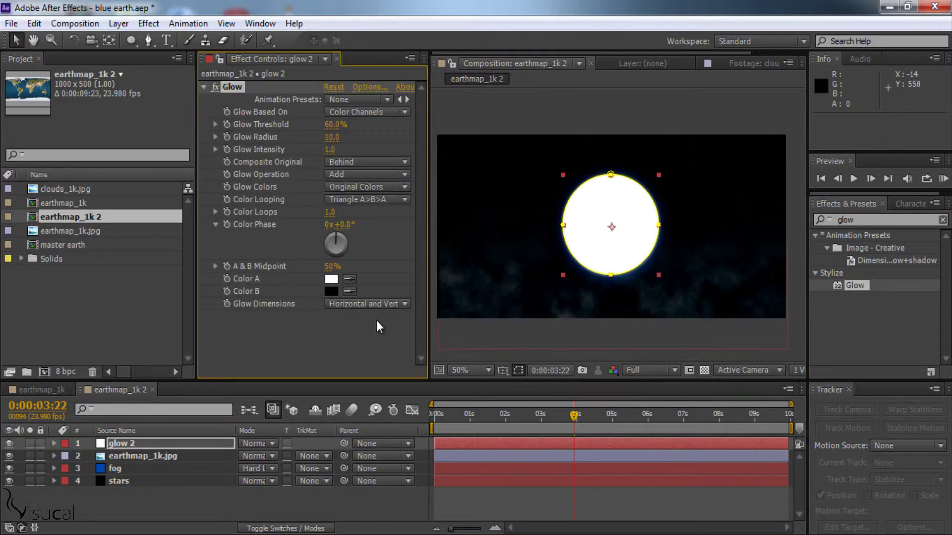
click(395, 112)
click(388, 128)
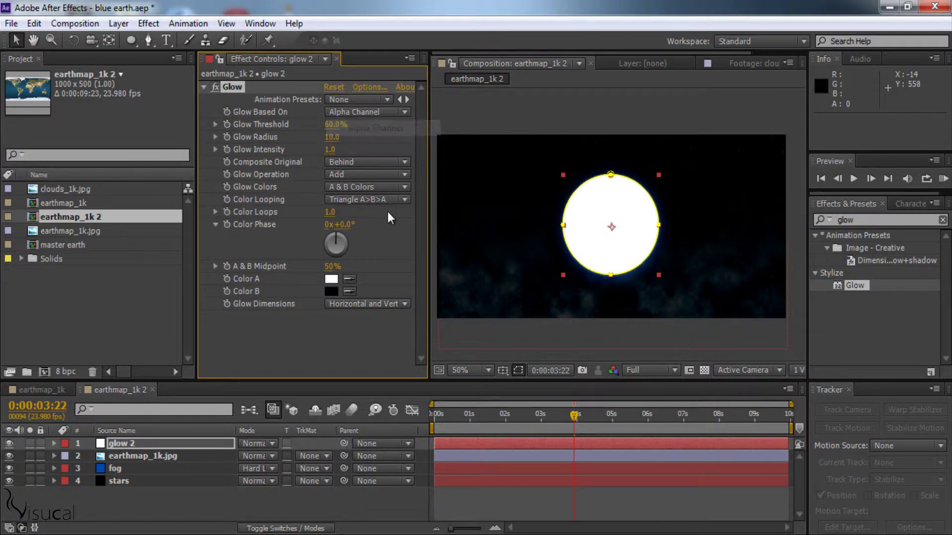
click(361, 163)
click(362, 178)
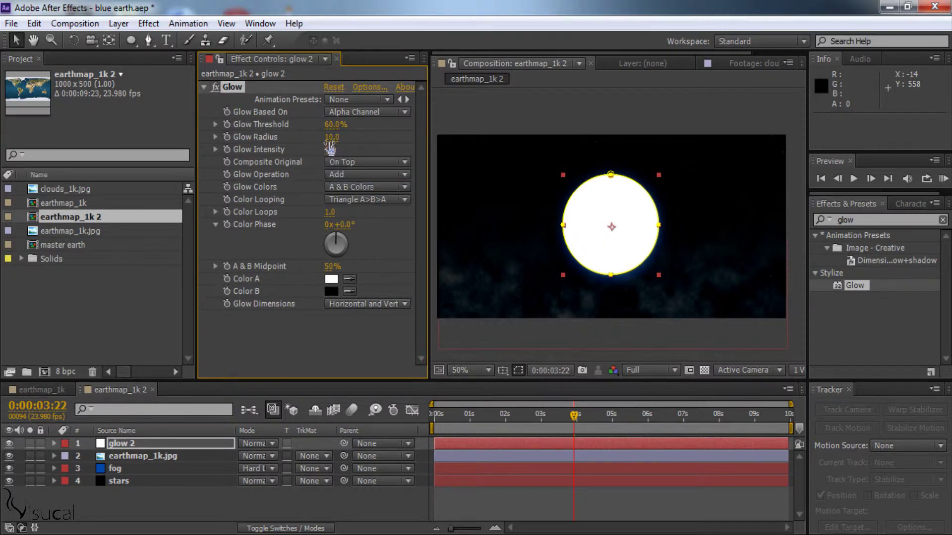
Widen the Glow Radius to 31 and set Color B to yellow AF9800.
mouse_move(331, 137)
mouse_down()
mouse_move(350, 136)
mouse_move(354, 149)
mouse_up()
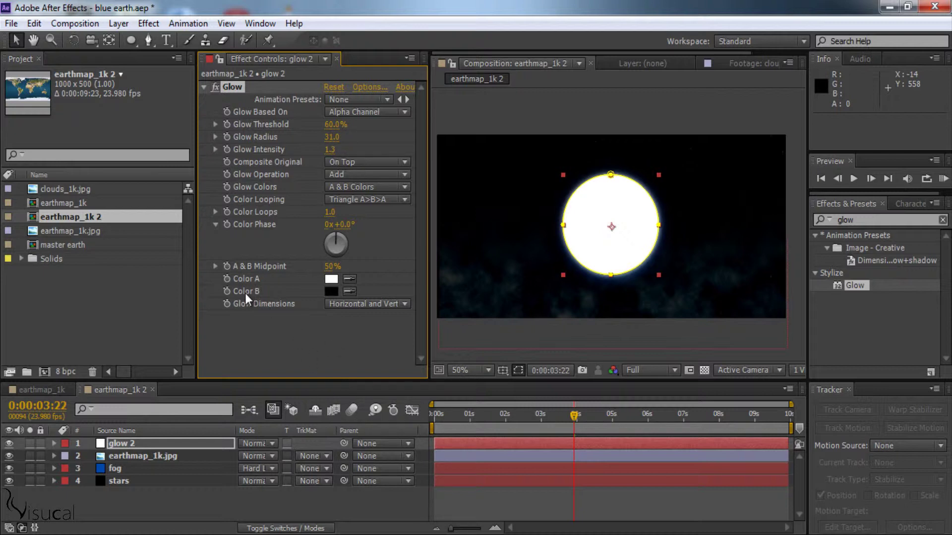
click(332, 291)
click(299, 387)
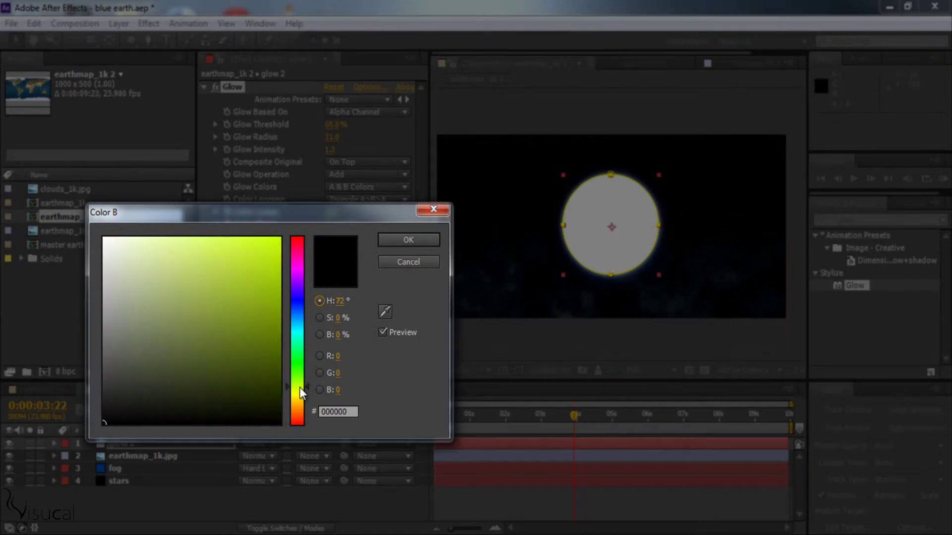
click(305, 397)
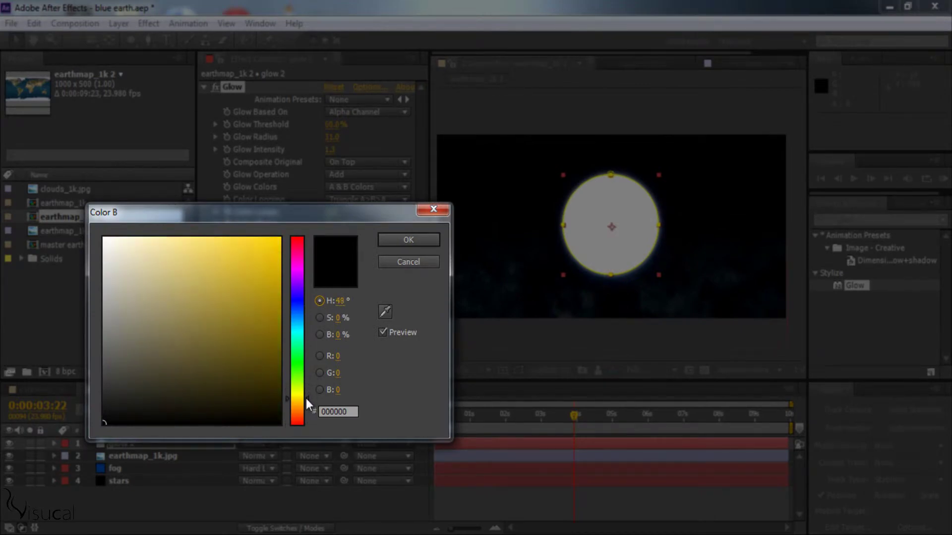
drag(263, 323, 287, 296)
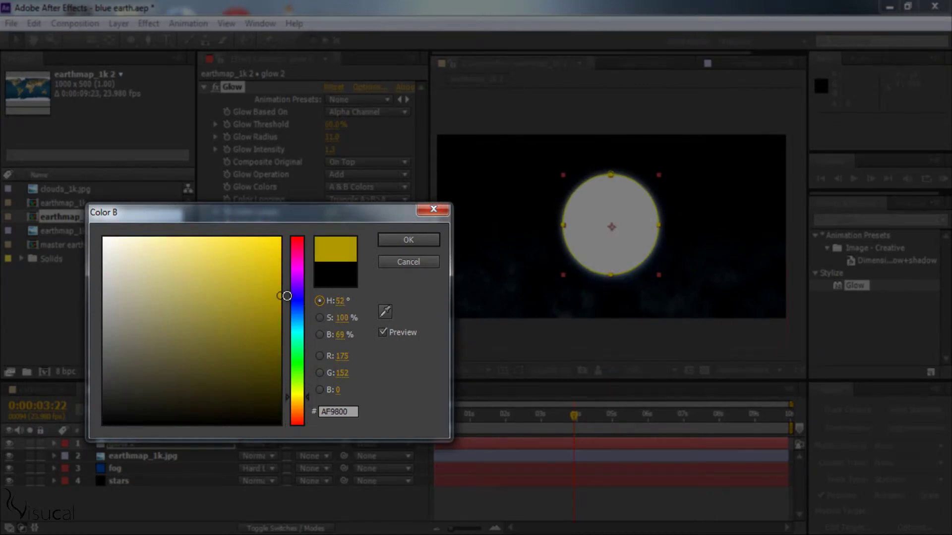
click(427, 241)
drag(572, 415, 514, 419)
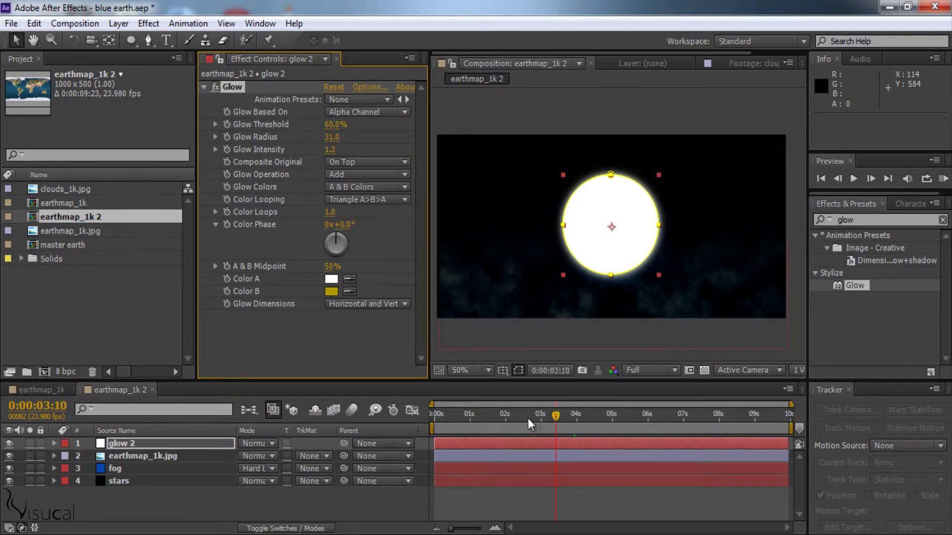
Move glow 2 beneath the earth layer, offset it up-left, and hide the mask outline.
click(203, 88)
click(109, 446)
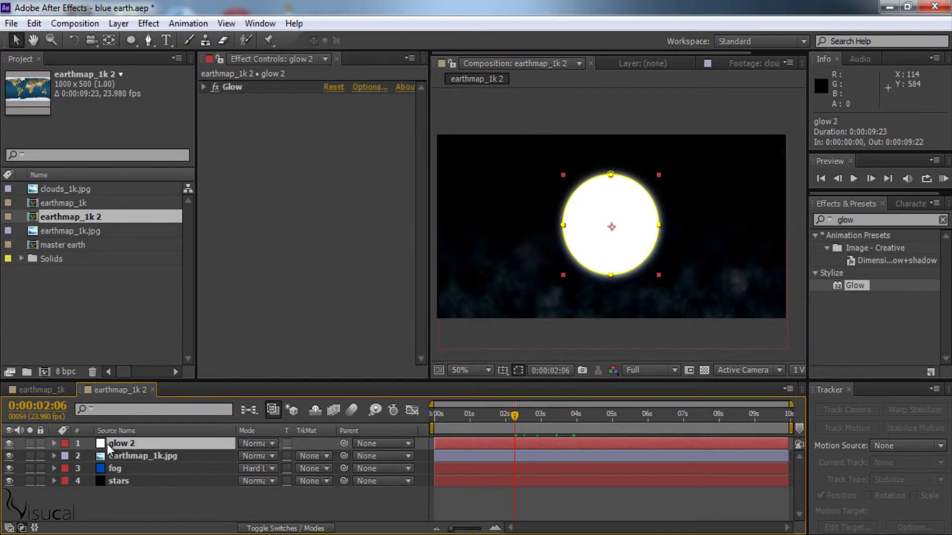
drag(107, 444, 109, 457)
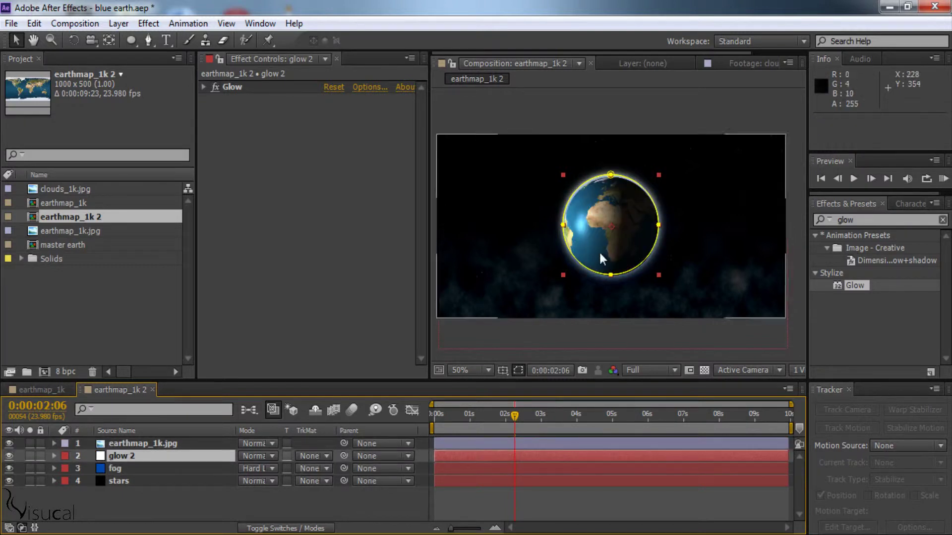
drag(621, 234, 612, 239)
click(614, 244)
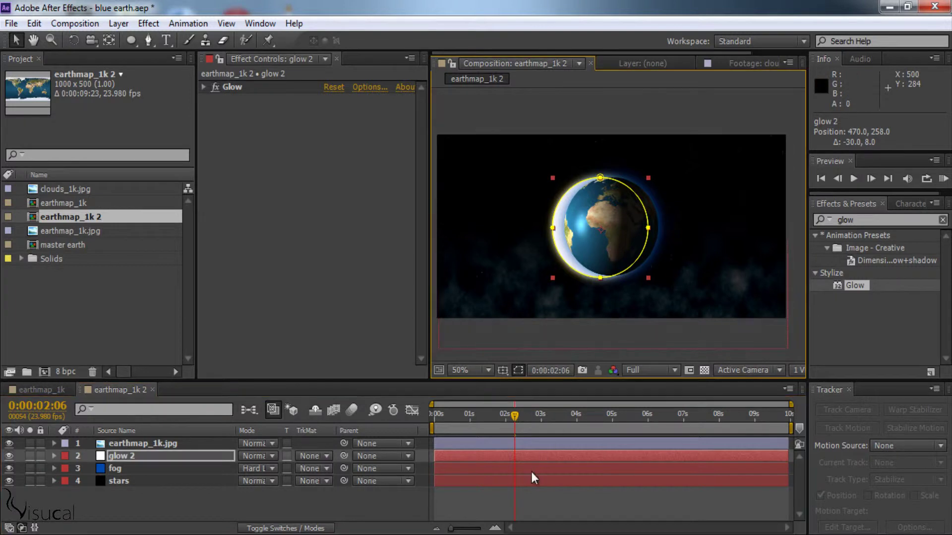
click(522, 373)
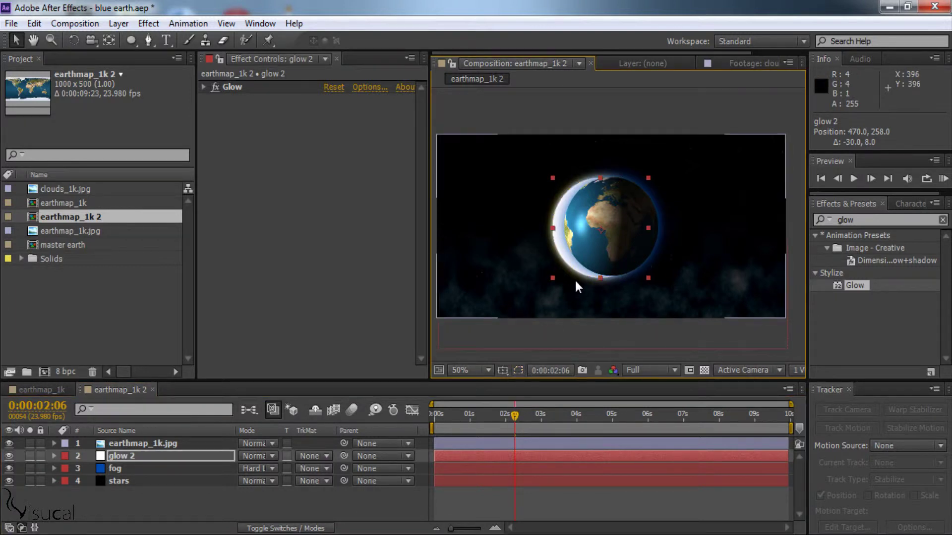
Set Glow Color B to dark gold 806508, Radius 55 and Intensity 1.7.
click(236, 90)
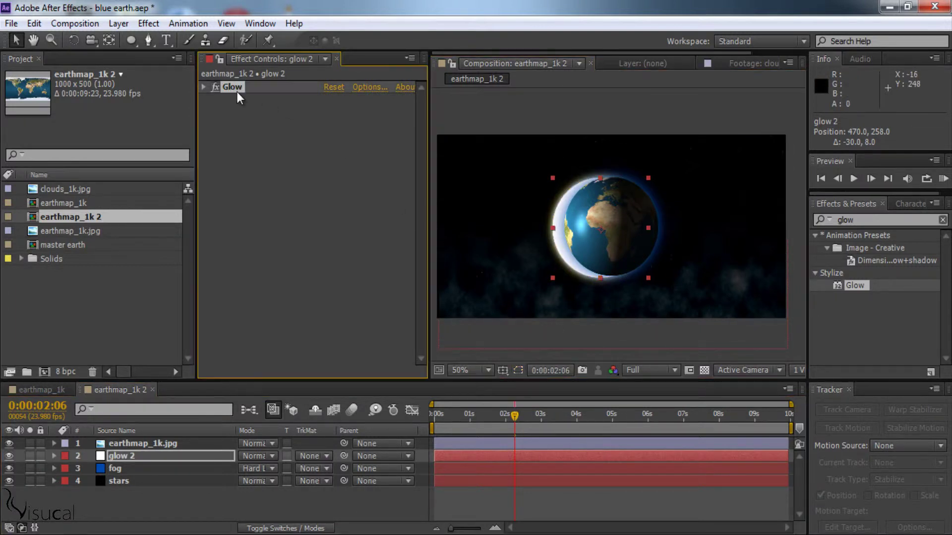
click(202, 87)
click(332, 290)
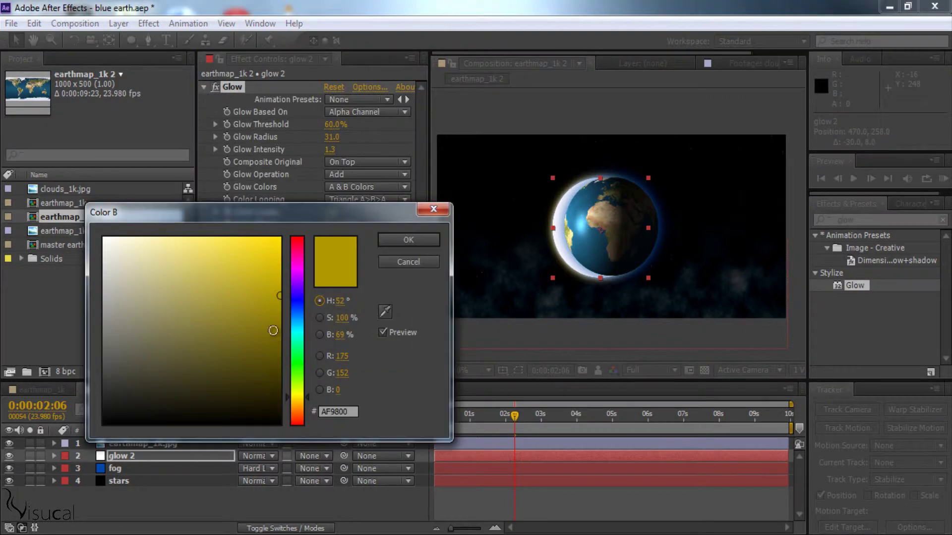
drag(275, 330, 279, 298)
click(270, 330)
click(390, 235)
drag(332, 136, 351, 137)
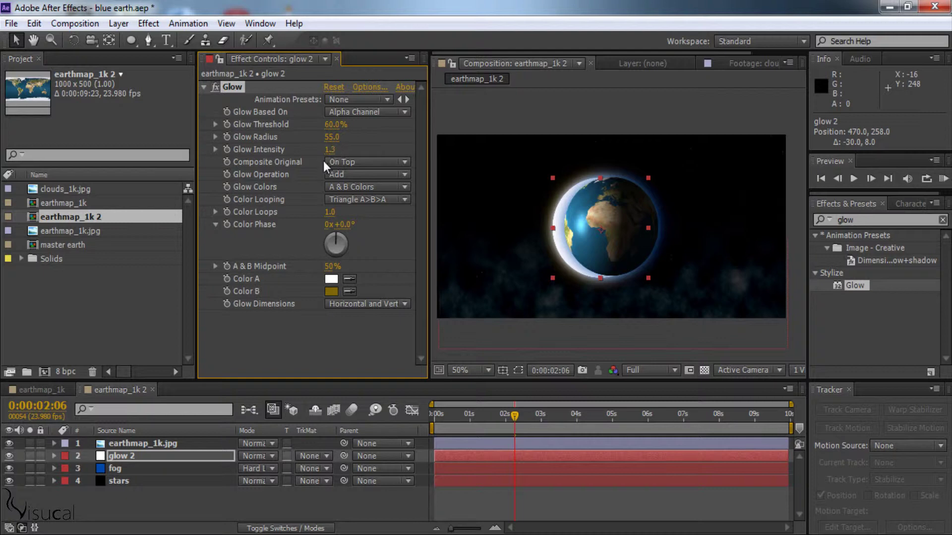
drag(326, 152, 350, 151)
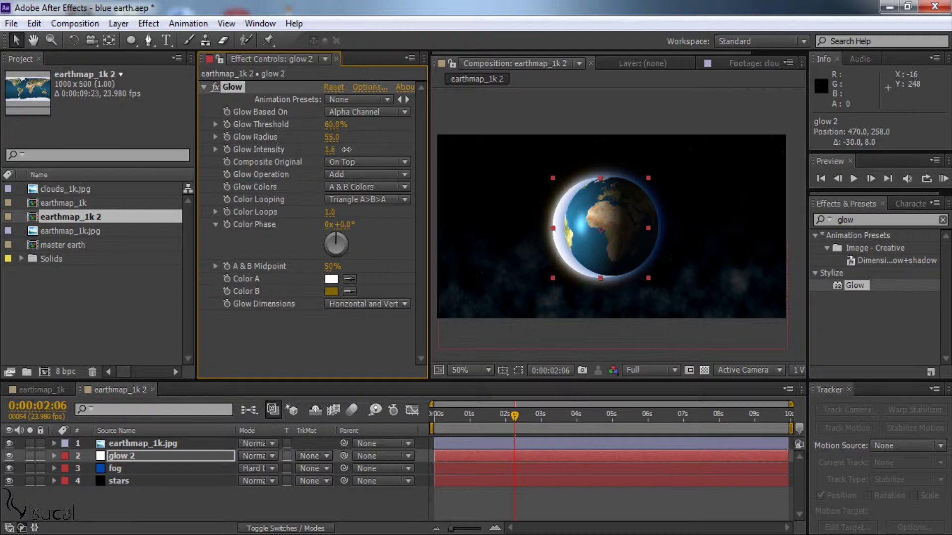
click(123, 447)
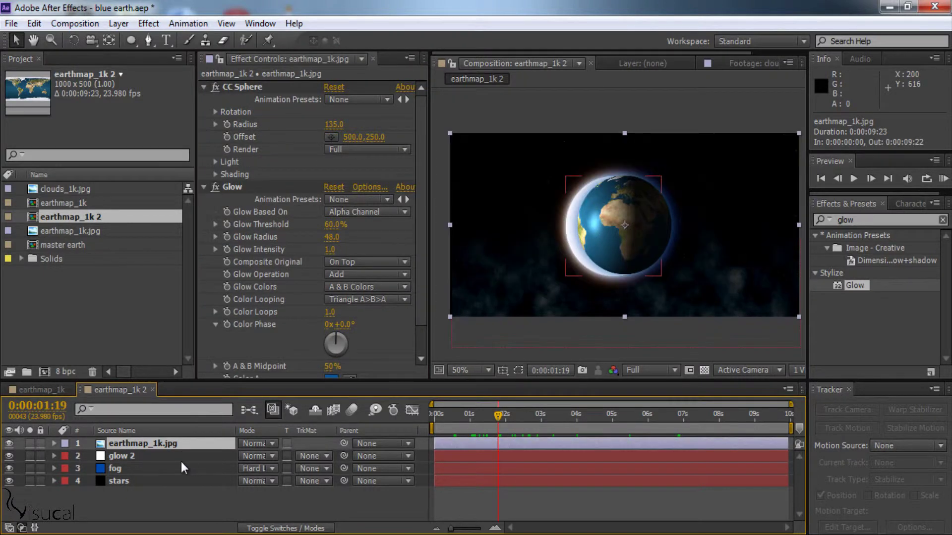
Pre-compose the earthmap_1k.jpg layer into a new composition named 'master earth'.
click(118, 23)
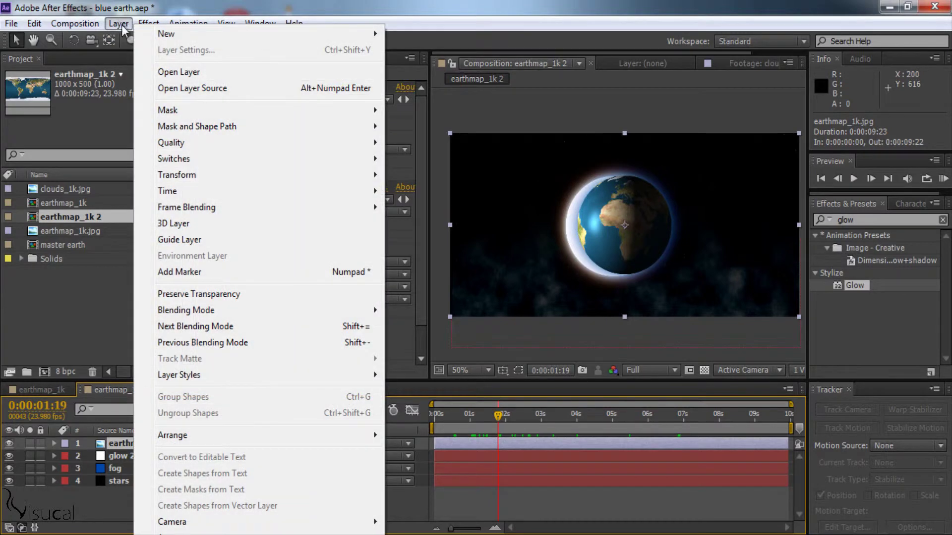
click(188, 533)
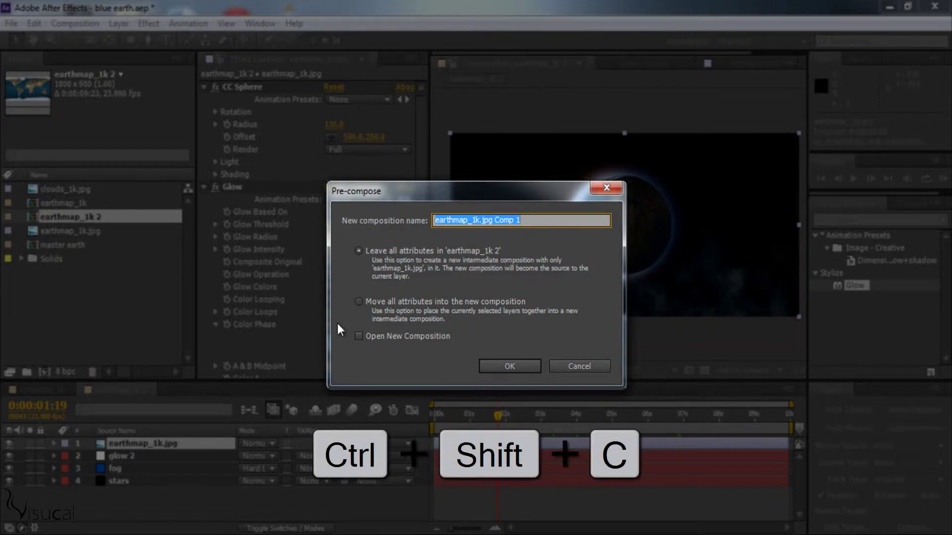
text(mas)
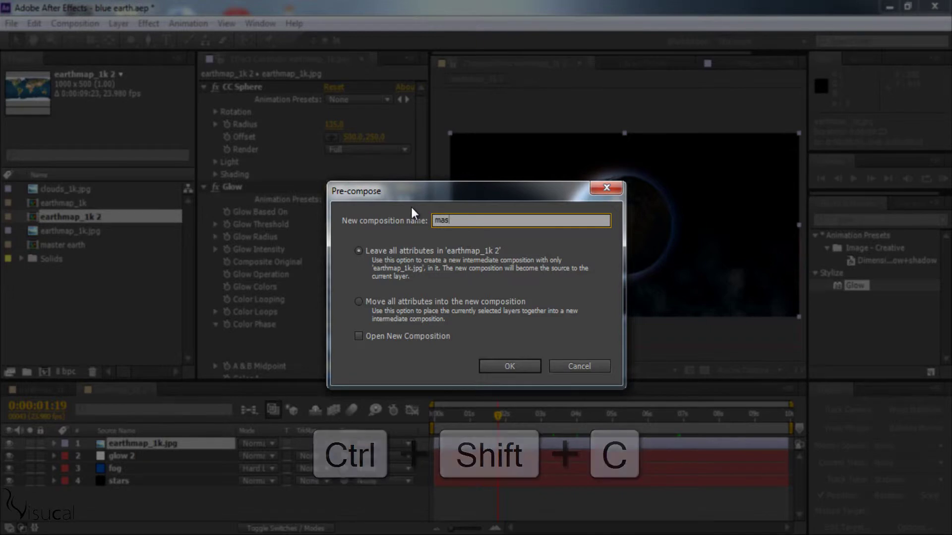
text(ter earth)
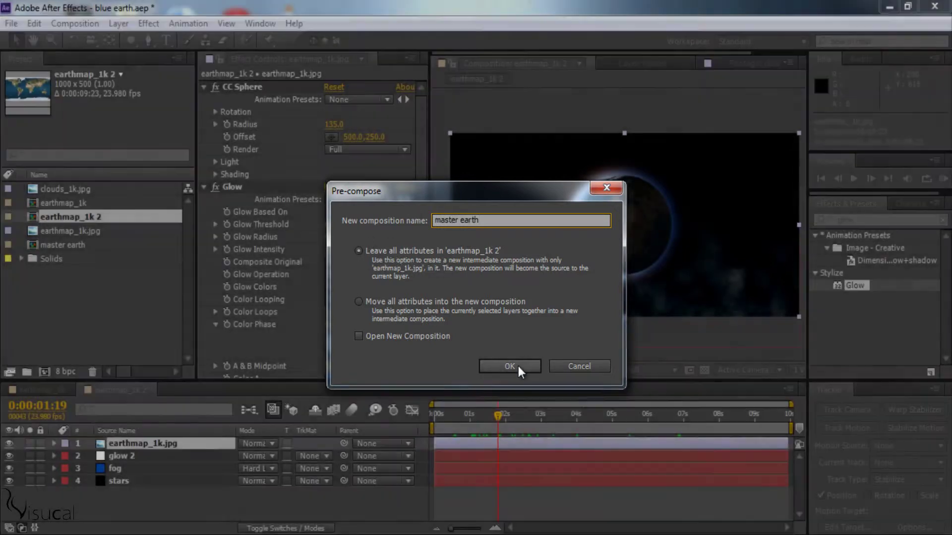
click(518, 366)
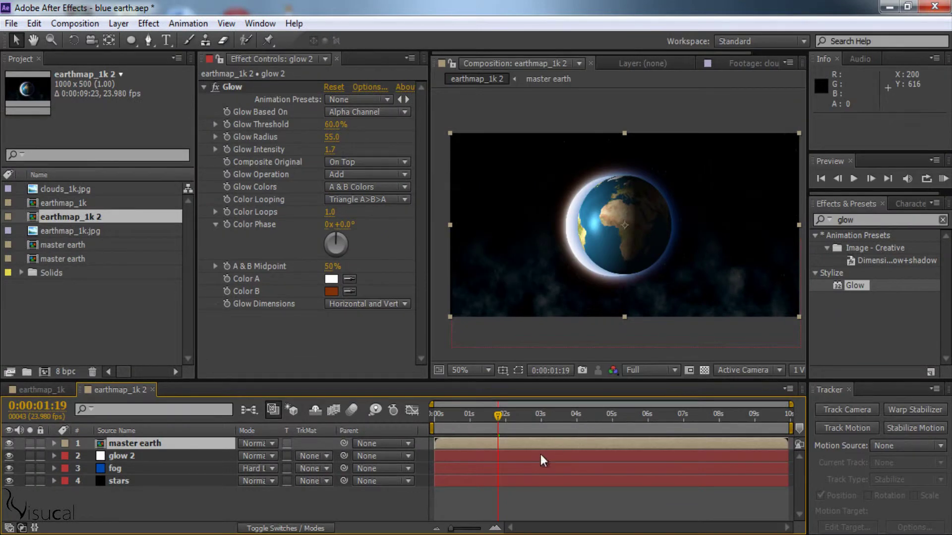
Inside master earth, add clouds_1k.jpg and place it above the earthmap_1k.jpg layer.
double_click(135, 445)
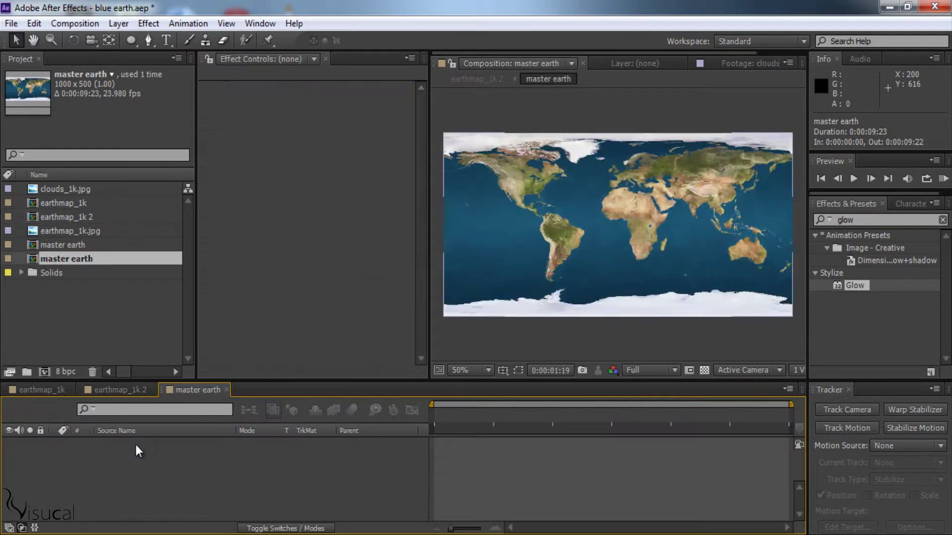
mouse_move(34, 192)
mouse_down()
mouse_move(120, 451)
mouse_move(165, 450)
mouse_up()
drag(102, 458, 236, 441)
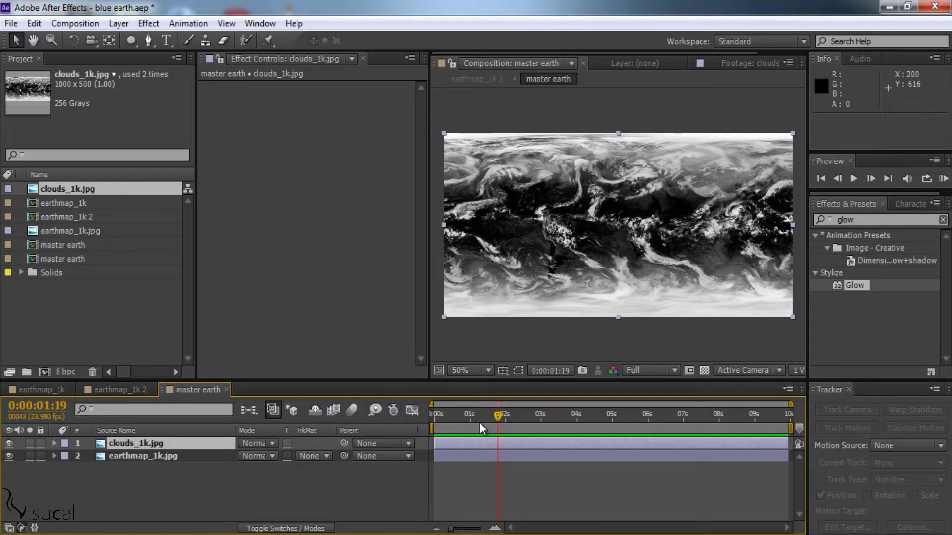
Find Motion Tile with 'motion til' in Effects & Presets and apply it to the clouds layer.
drag(618, 226, 617, 227)
click(828, 221)
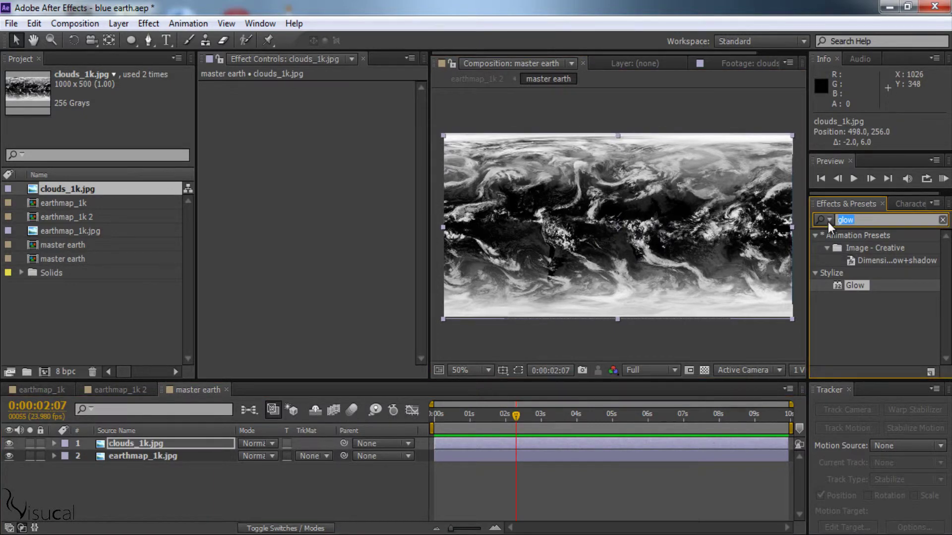
text(motion )
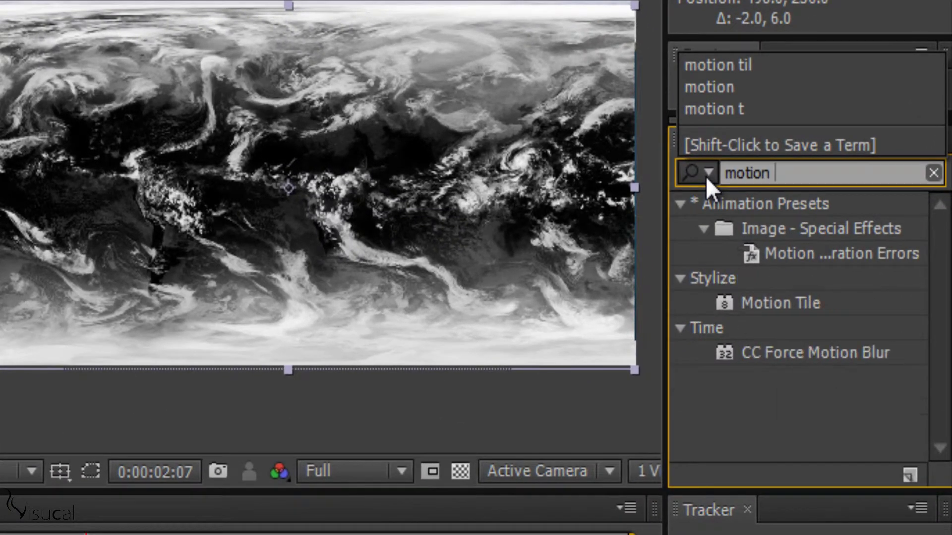
text(til)
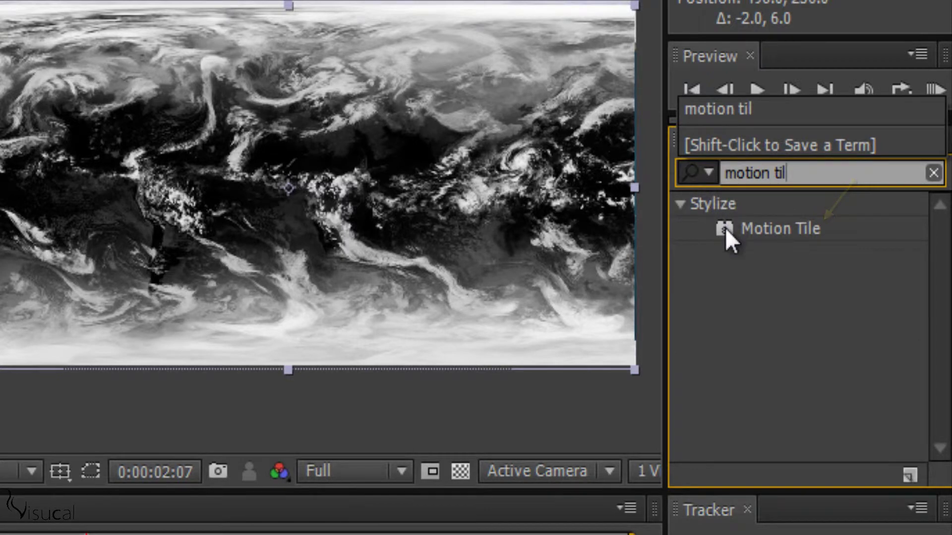
drag(725, 227, 175, 438)
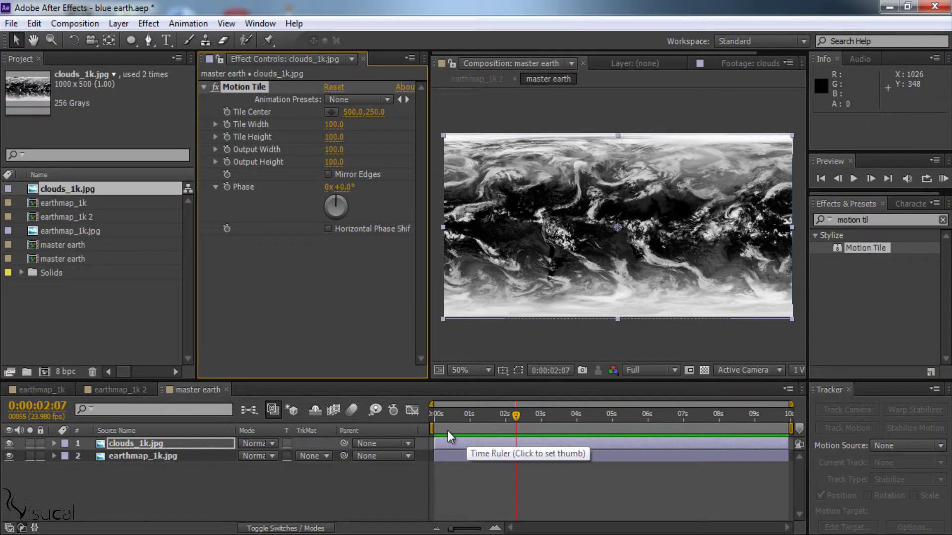
Keyframe Tile Center at 0:00, then scrub its X from 500 to about 725 near the clip end.
click(503, 415)
drag(486, 416, 425, 415)
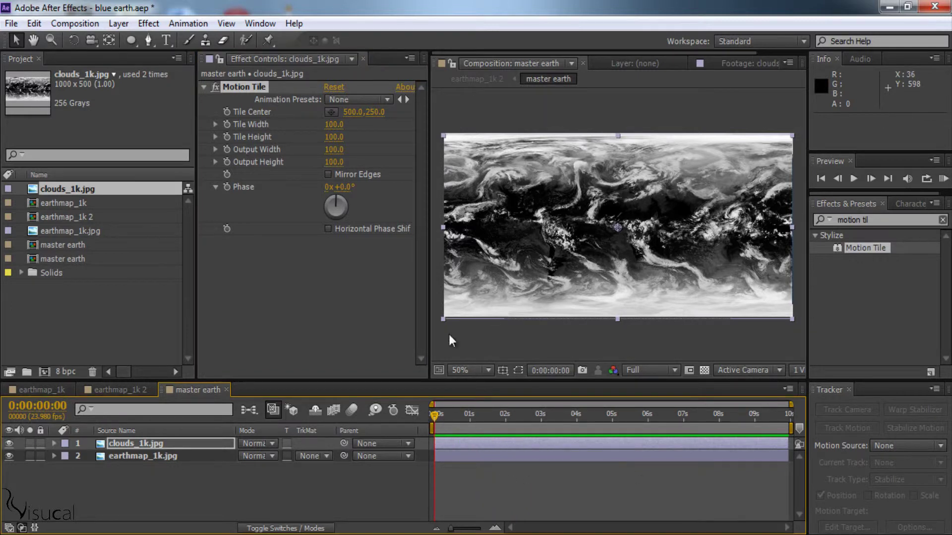
click(228, 112)
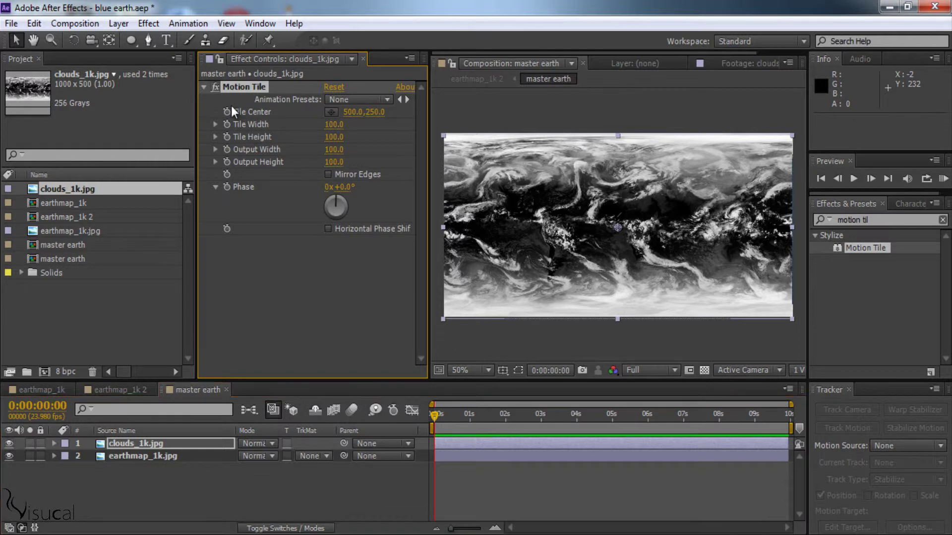
click(226, 113)
drag(439, 427, 791, 437)
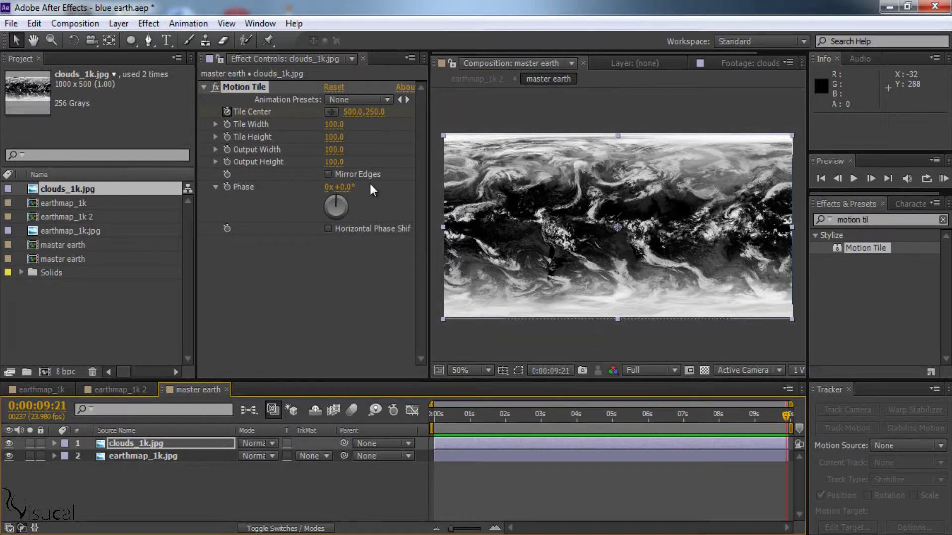
drag(350, 112, 427, 116)
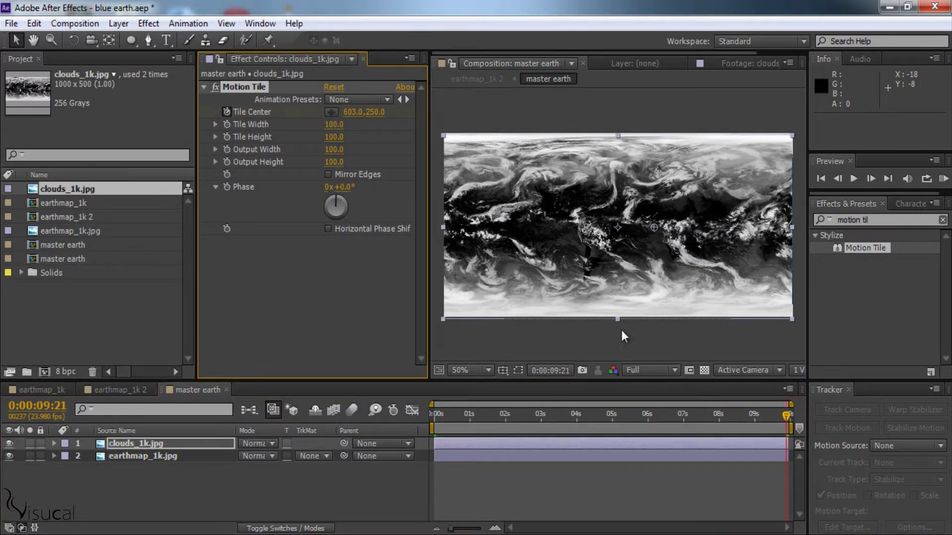
mouse_move(786, 414)
mouse_down()
mouse_move(635, 417)
mouse_move(793, 429)
mouse_up()
drag(348, 112, 416, 113)
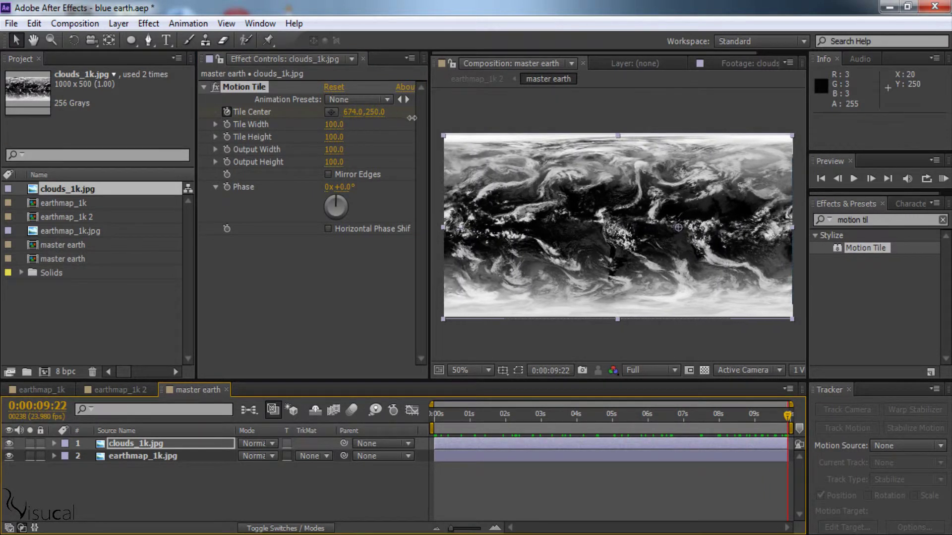
drag(770, 418, 462, 414)
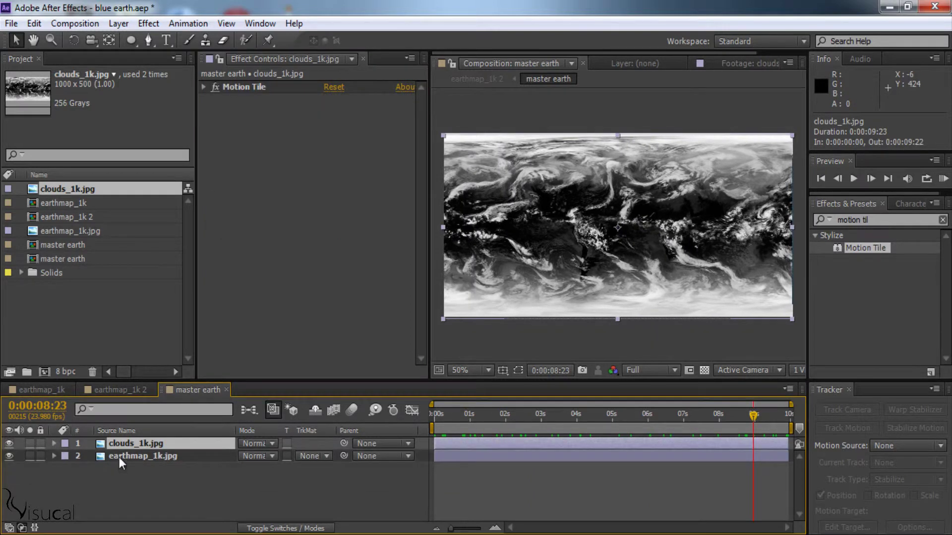
Set the clouds_1k.jpg layer to Screen blend mode and lower its opacity to about 43%.
key(t)
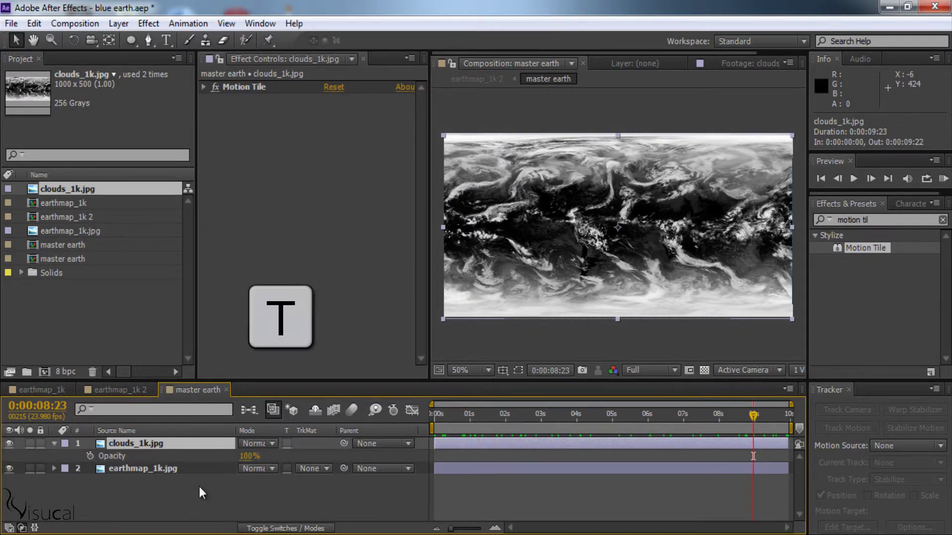
drag(240, 456, 222, 455)
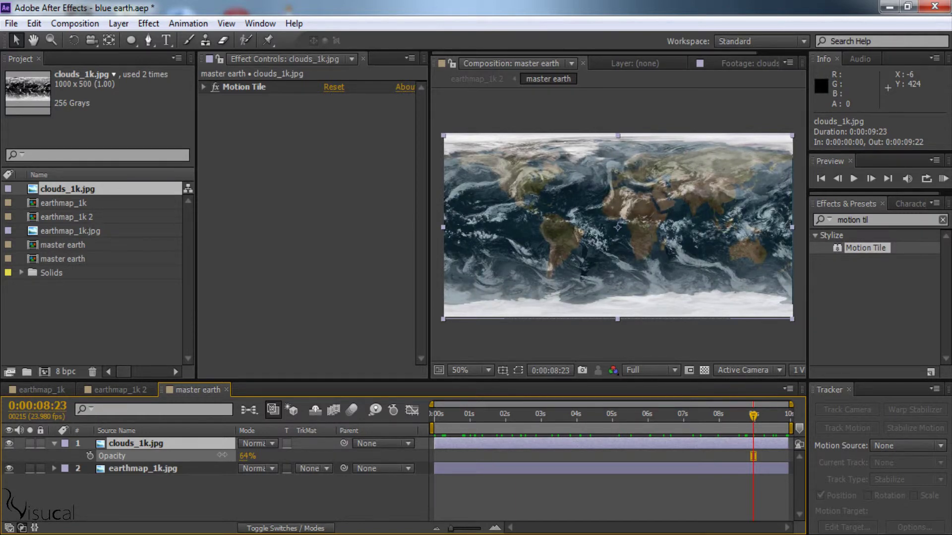
click(188, 490)
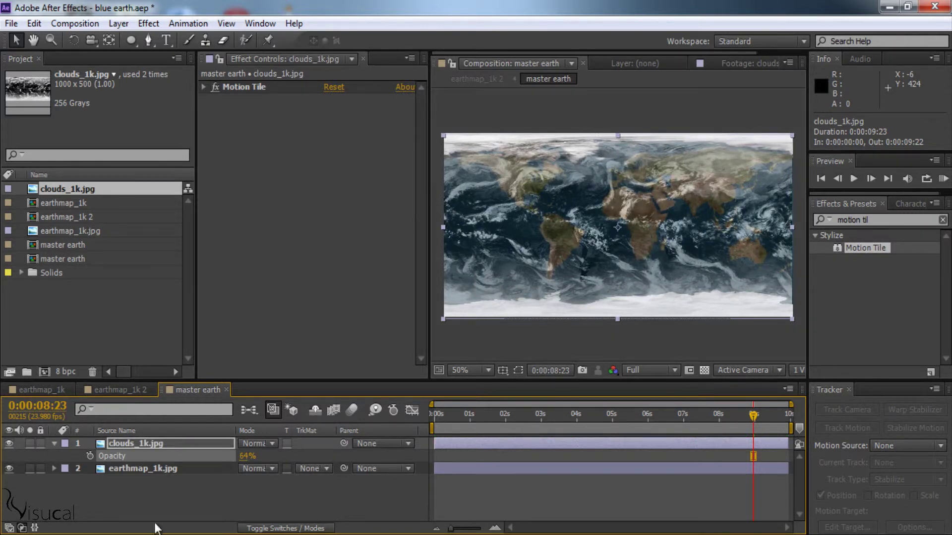
click(137, 443)
click(265, 441)
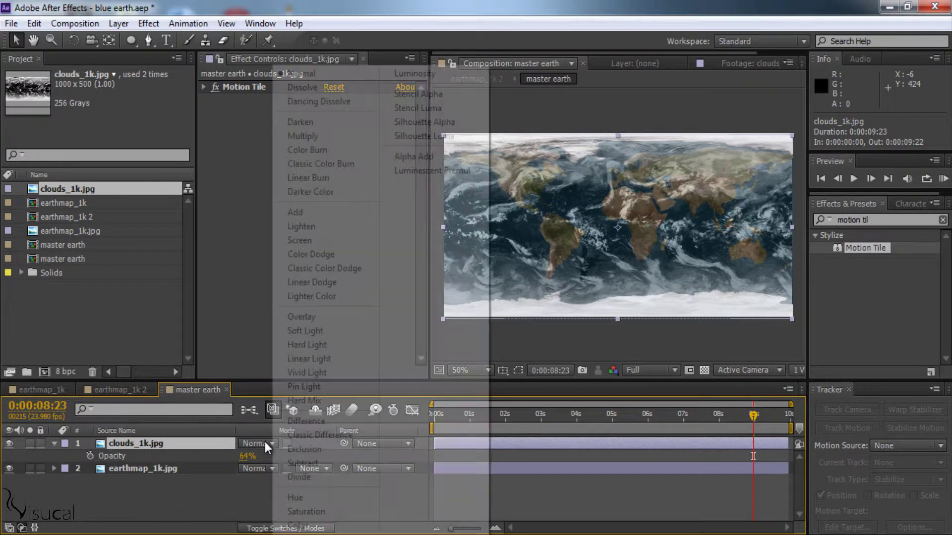
click(325, 246)
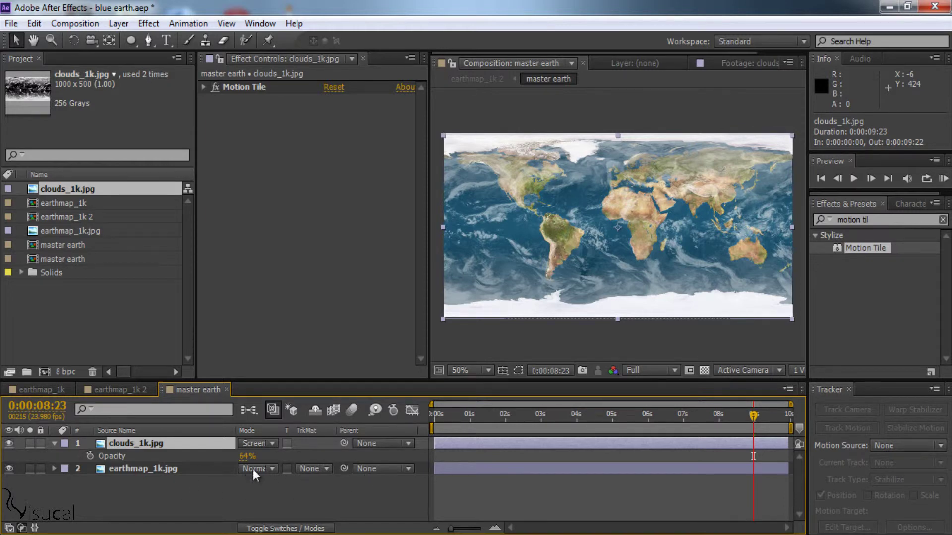
drag(242, 460, 224, 457)
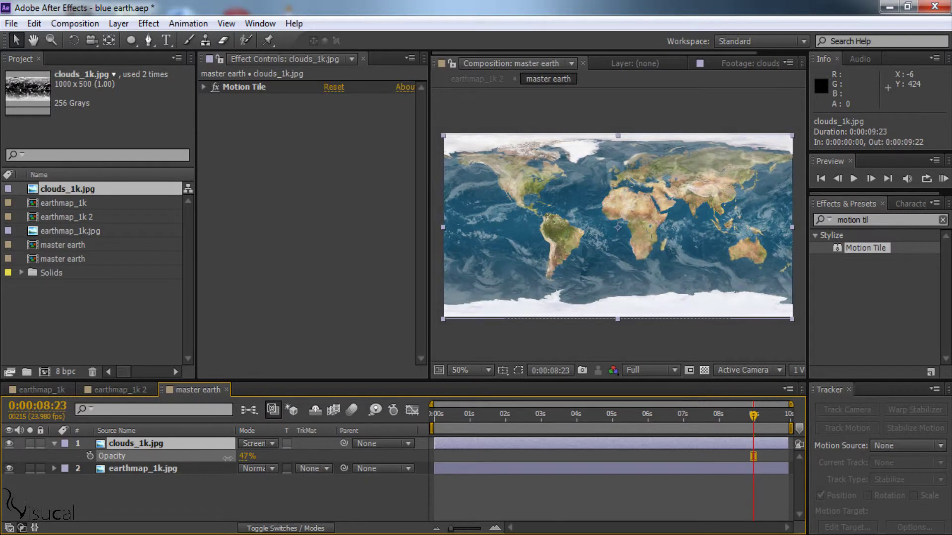
click(55, 444)
Switch to the earthmap_1k 2 composition, scrub to preview the globe, and return to the start.
click(36, 390)
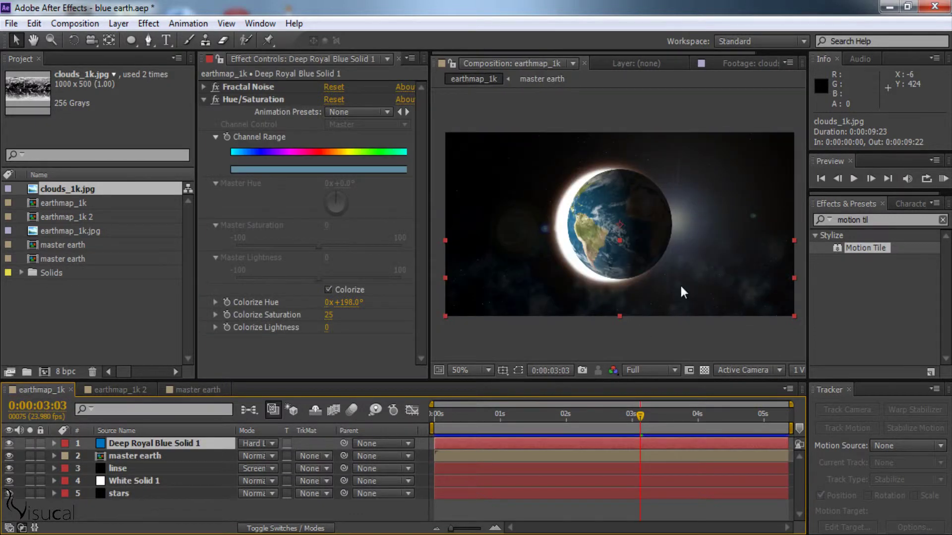
click(100, 389)
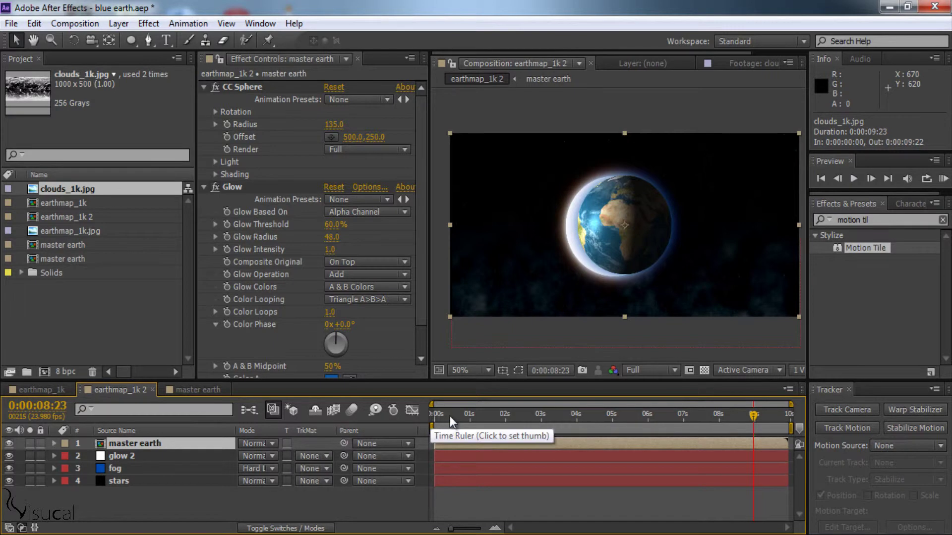
mouse_move(450, 416)
mouse_down()
mouse_move(653, 417)
mouse_move(482, 414)
mouse_up()
scroll(701, 335, up, 2)
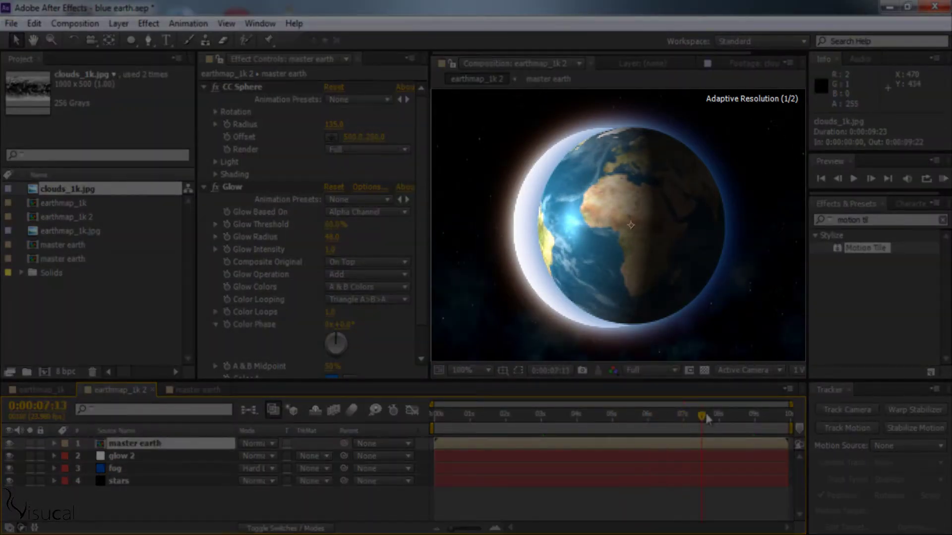
drag(540, 416, 501, 416)
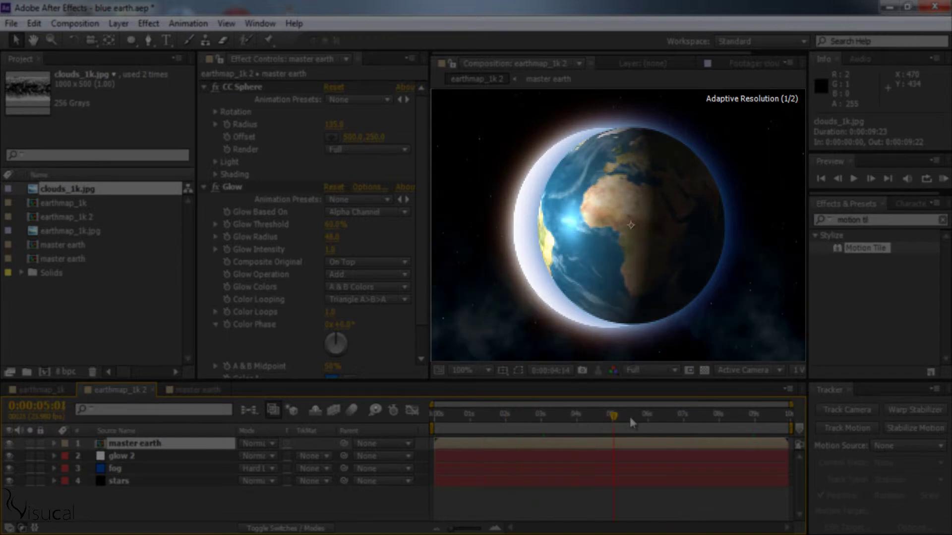
key(Home)
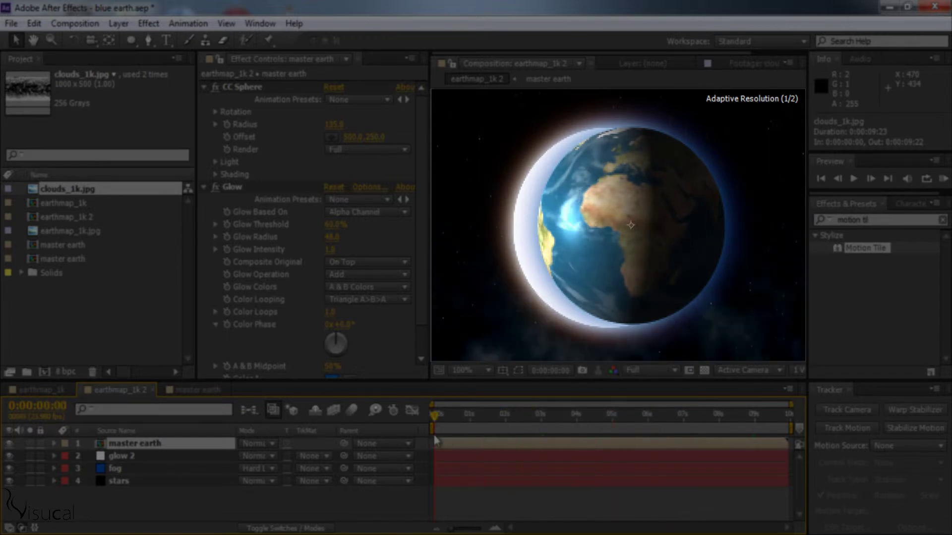
click(133, 444)
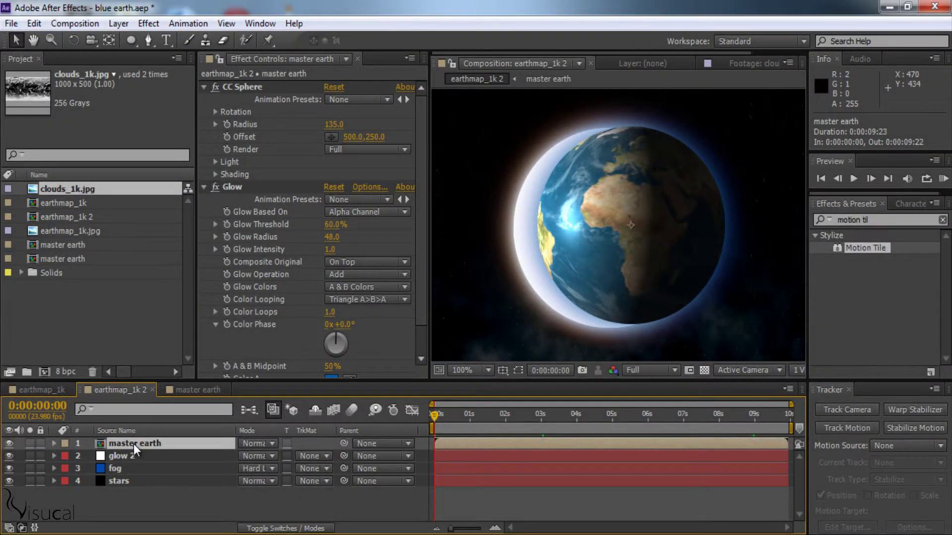
click(205, 88)
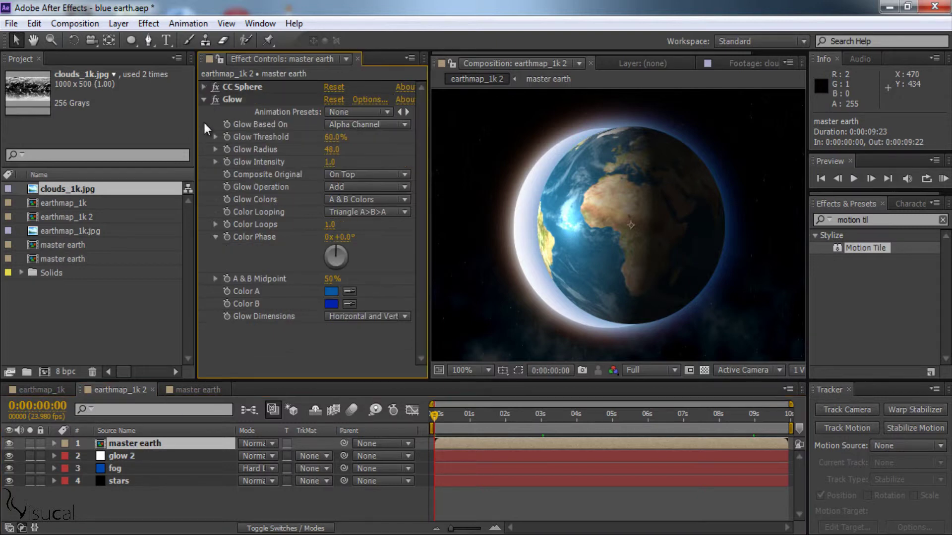
click(204, 100)
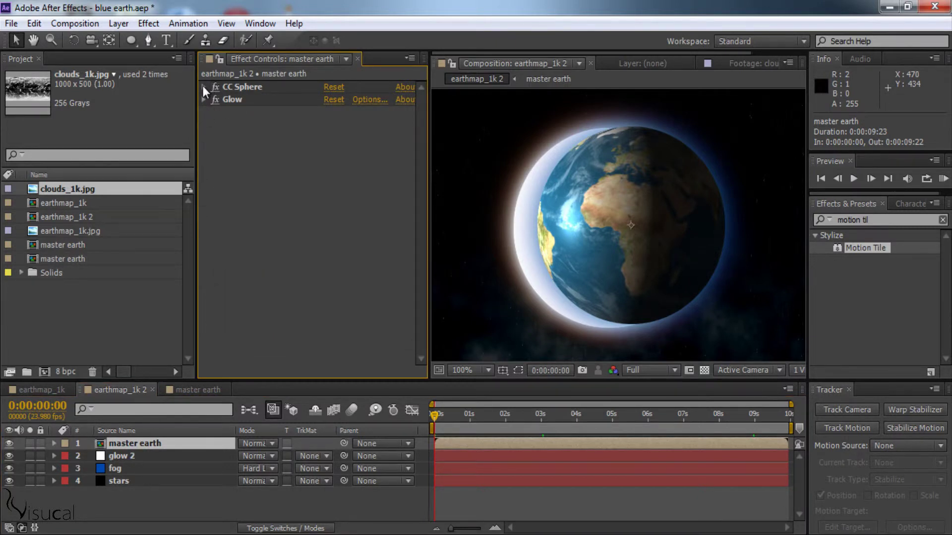
click(204, 87)
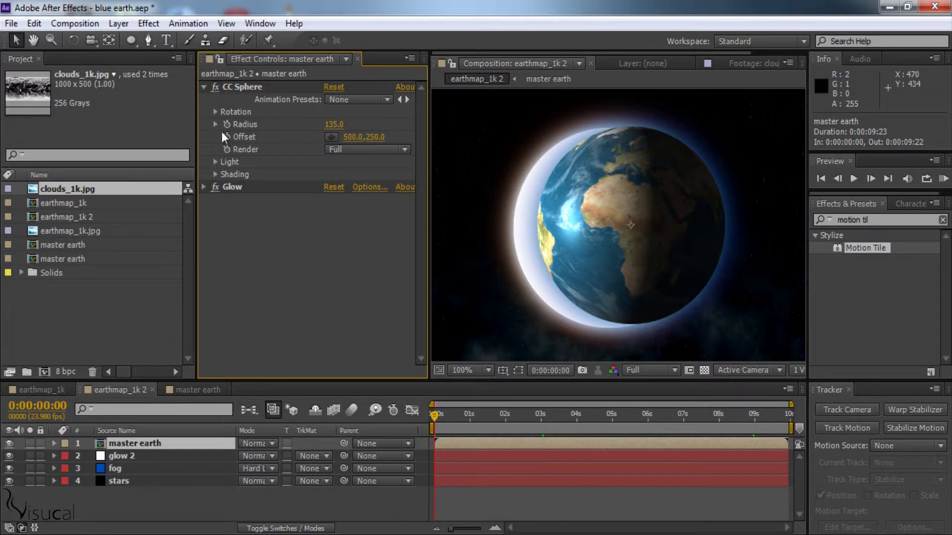
click(216, 112)
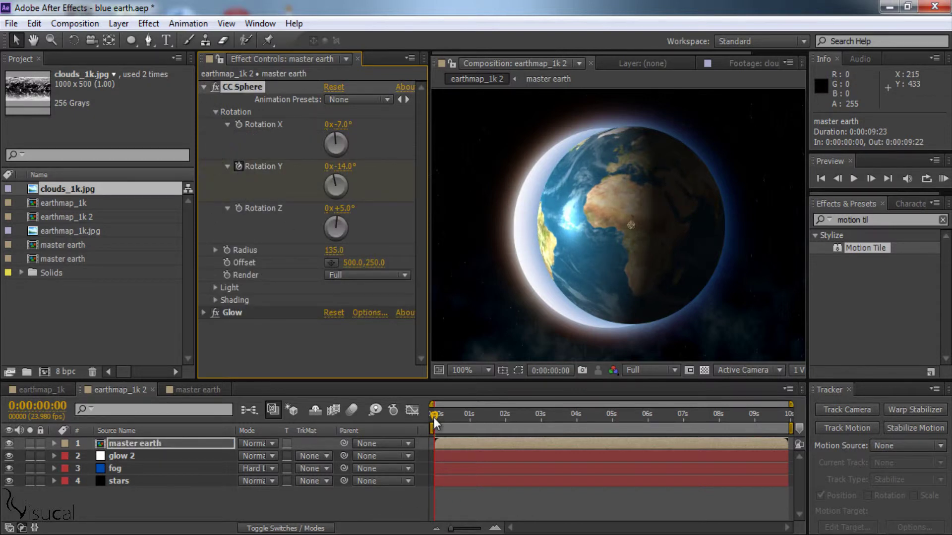
drag(434, 418, 786, 427)
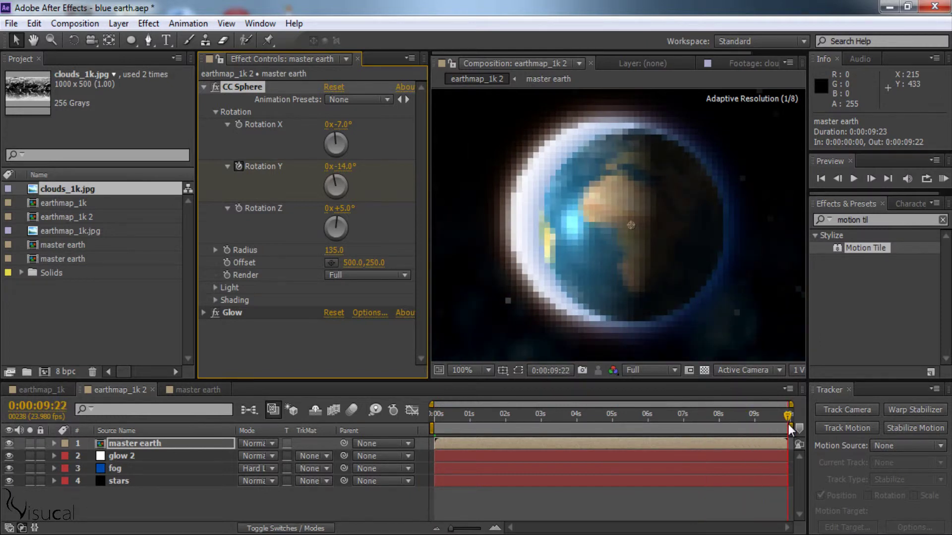
drag(350, 165, 377, 162)
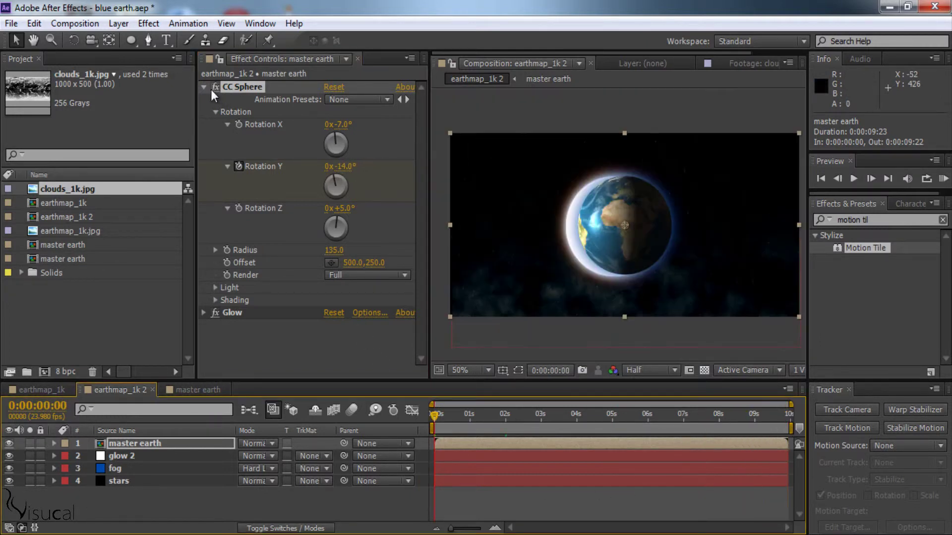
click(203, 88)
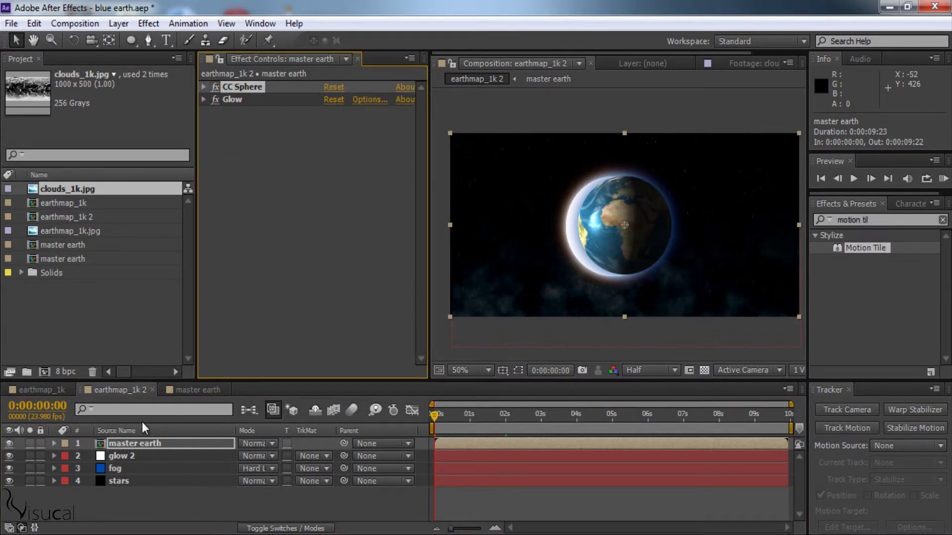
click(124, 442)
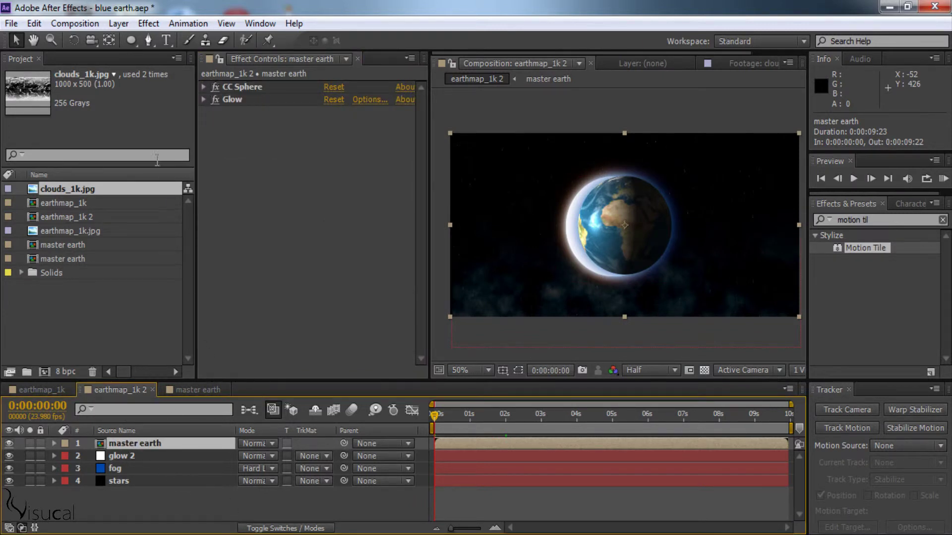
Create a comp-sized 1000×500 near-black solid layer named 'lens'.
click(117, 22)
mouse_move(202, 38)
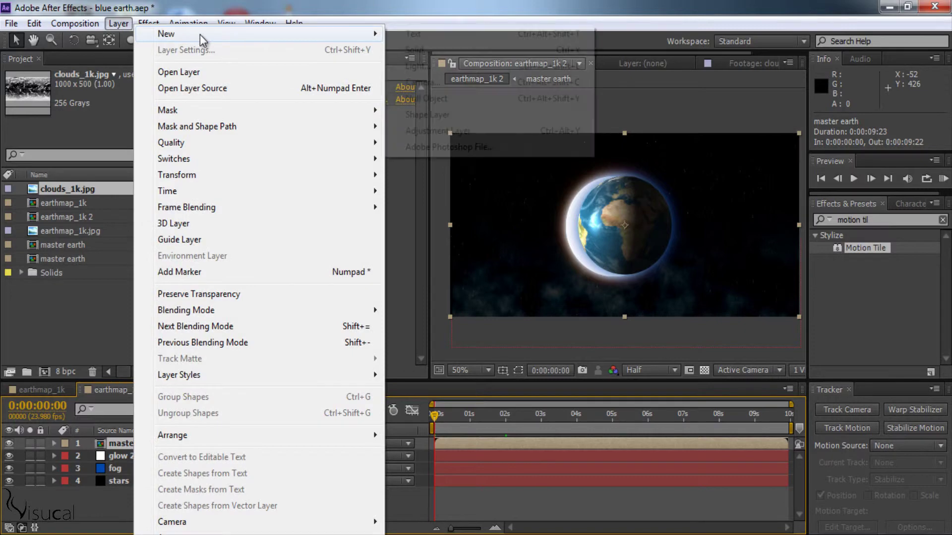
click(419, 49)
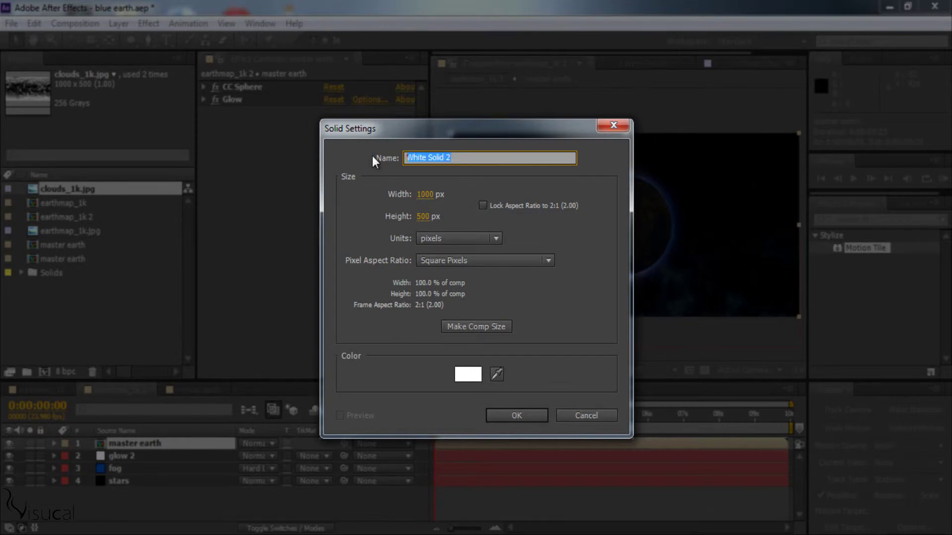
text(lens)
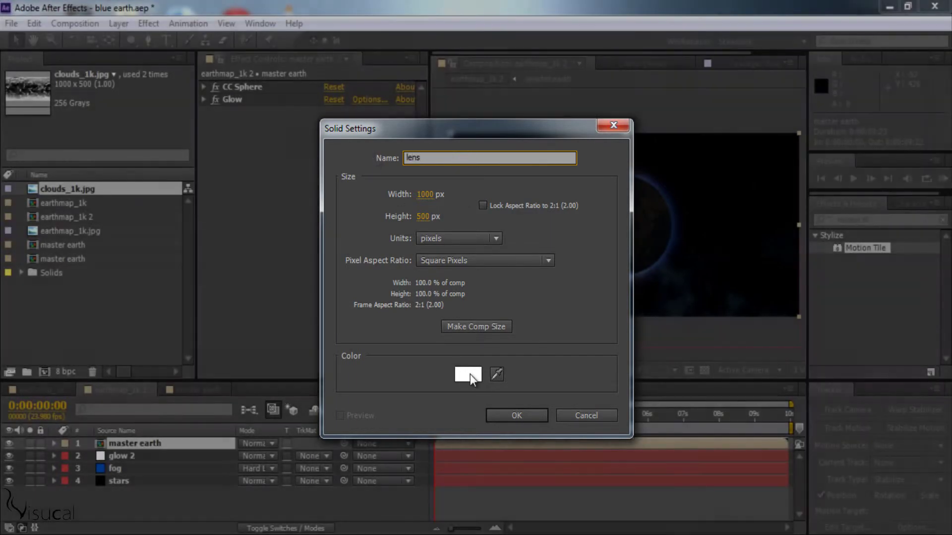
click(455, 373)
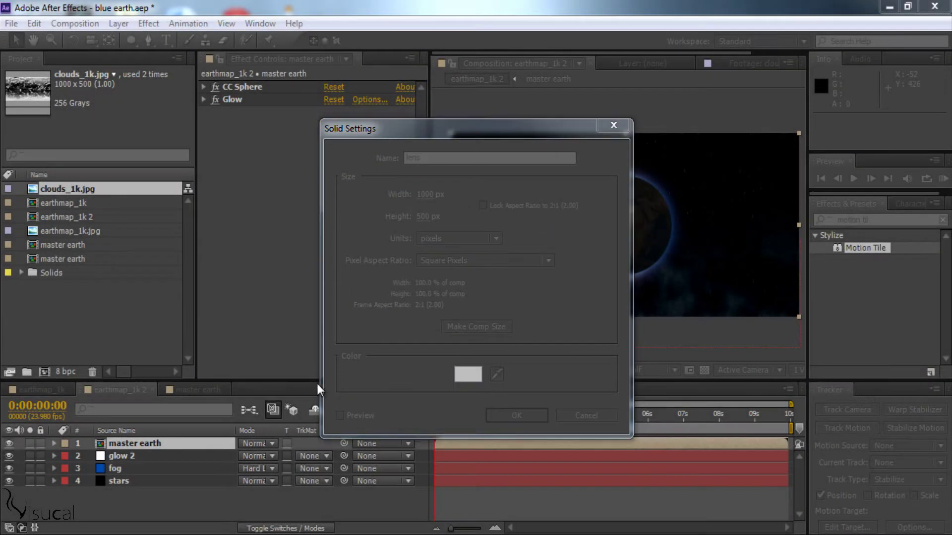
drag(174, 374, 103, 420)
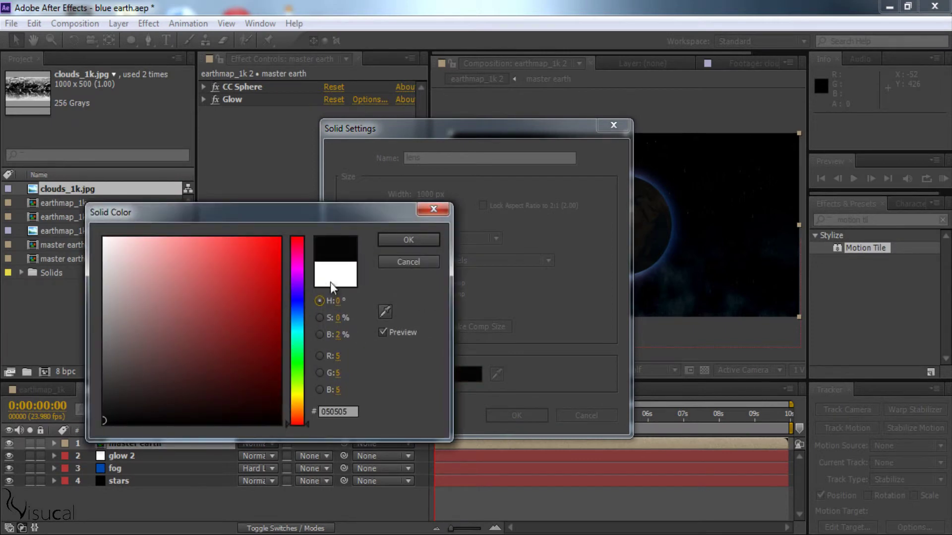
click(418, 240)
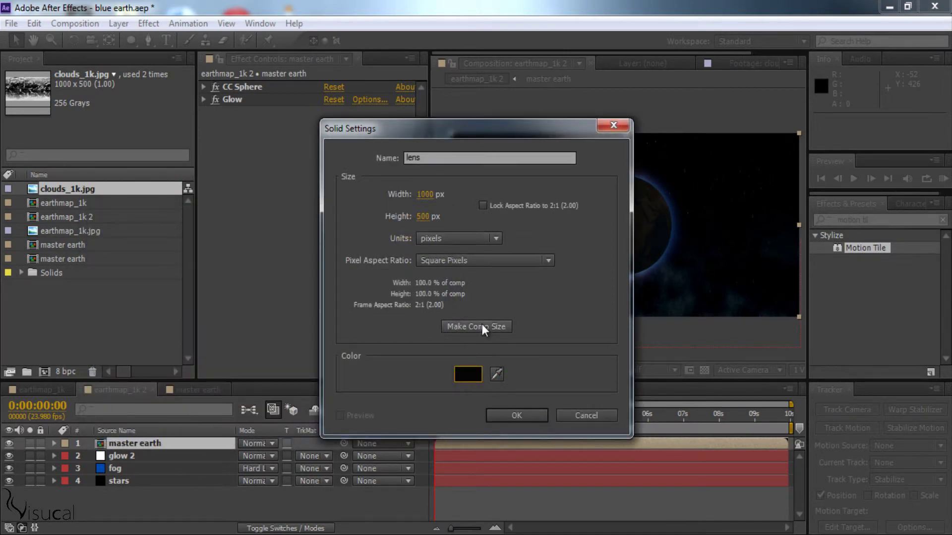
click(538, 419)
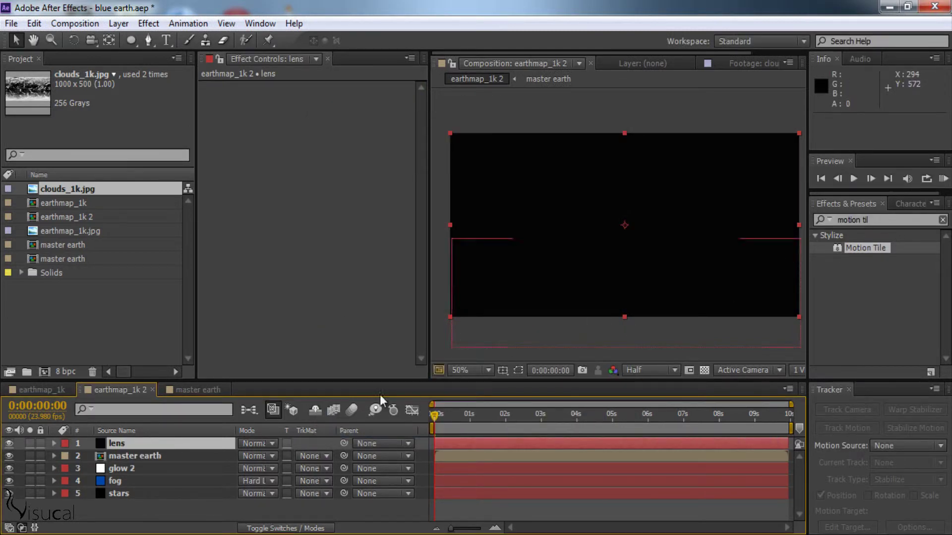
Hide the master earth layer, go to about 1 second 15 frames, and apply Lens Flare to the lens solid.
click(10, 459)
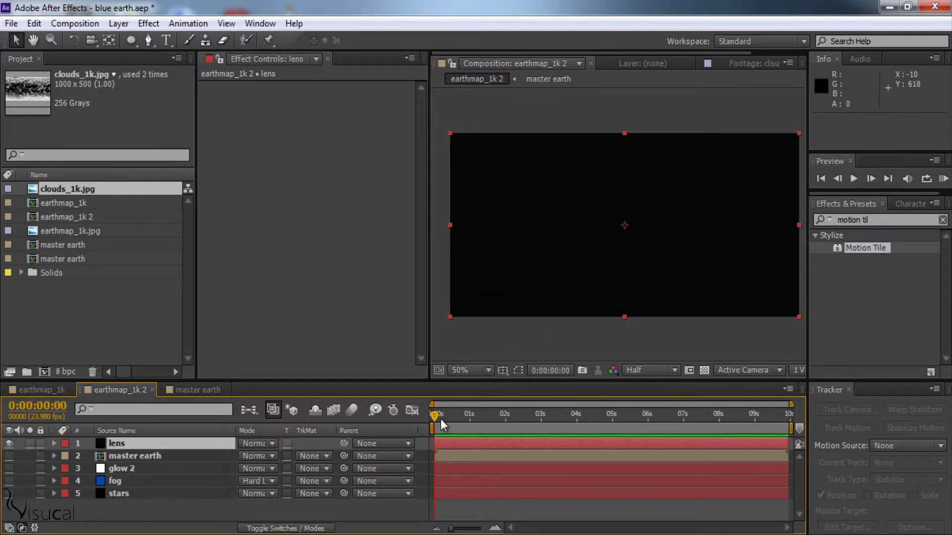
drag(441, 418, 491, 436)
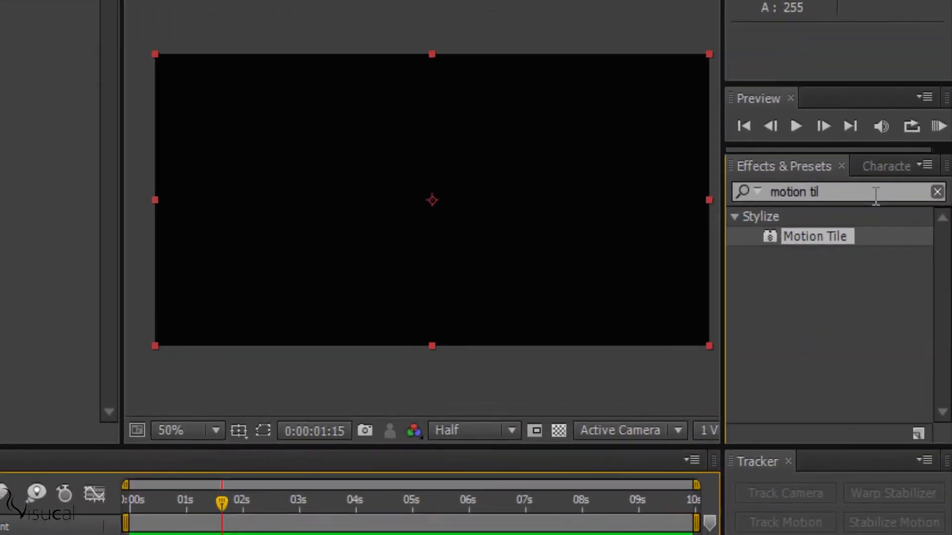
drag(896, 221, 813, 222)
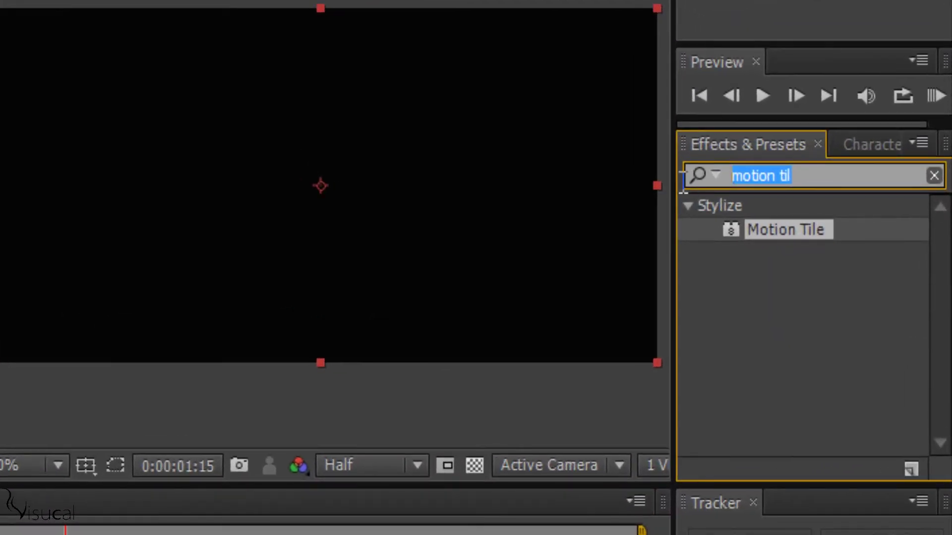
text(lens)
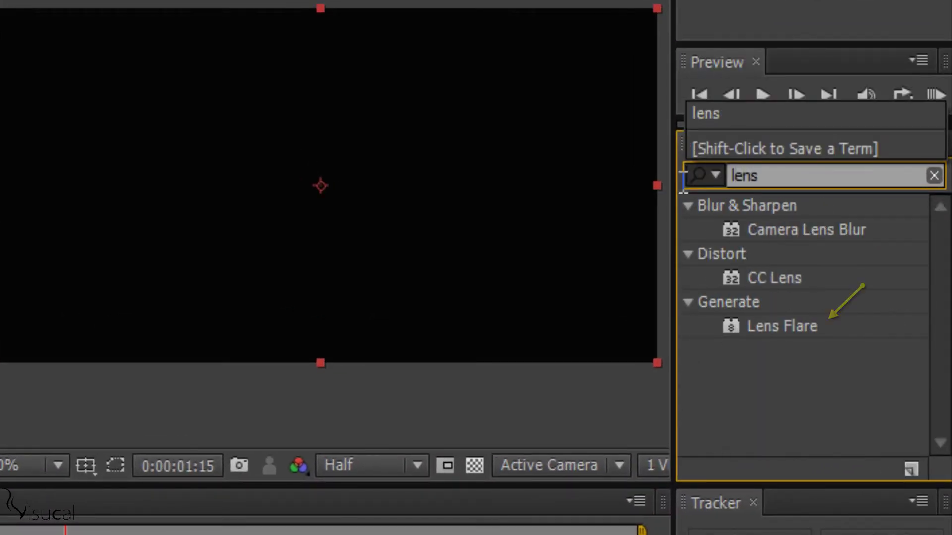
drag(744, 327, 678, 267)
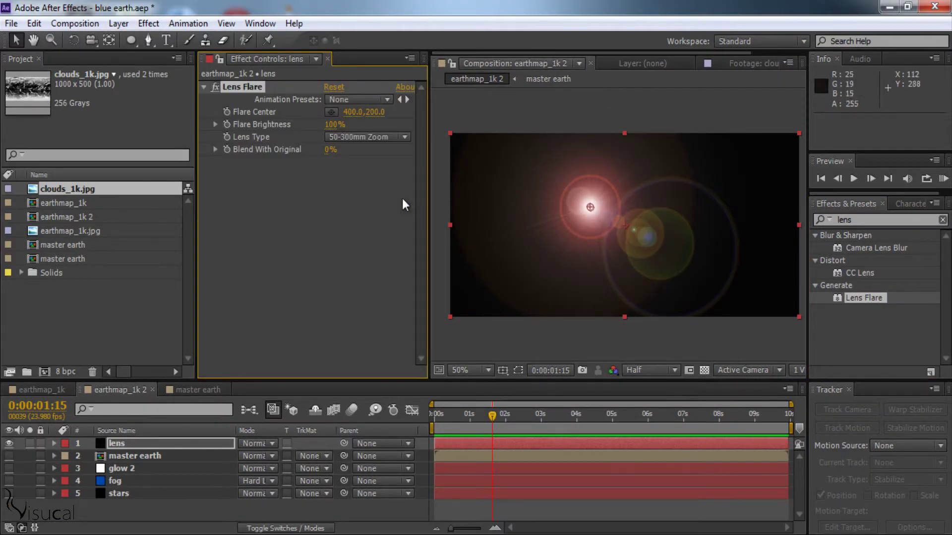
Place the flare just left of centre, use 105mm Prime, 12% blend with original, 96% brightness.
drag(371, 113, 385, 113)
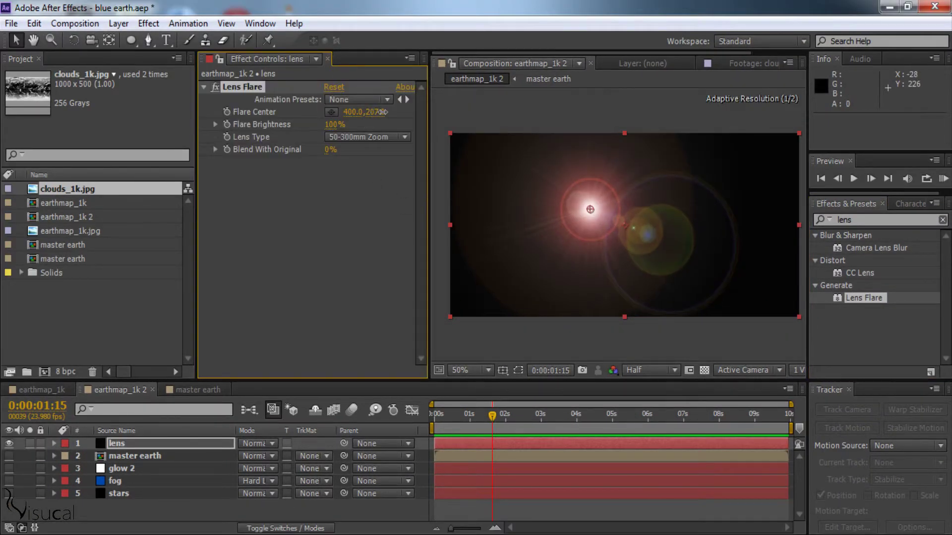
drag(591, 216, 581, 225)
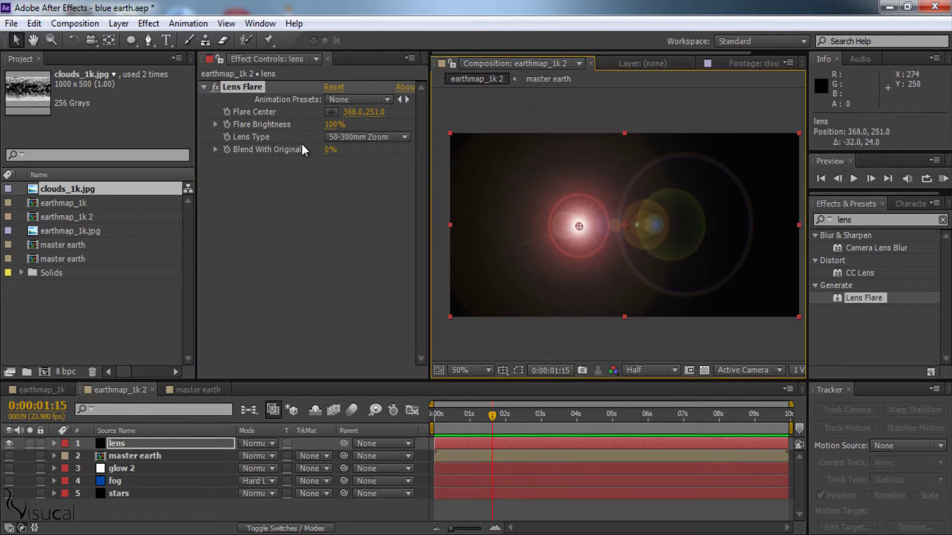
click(374, 137)
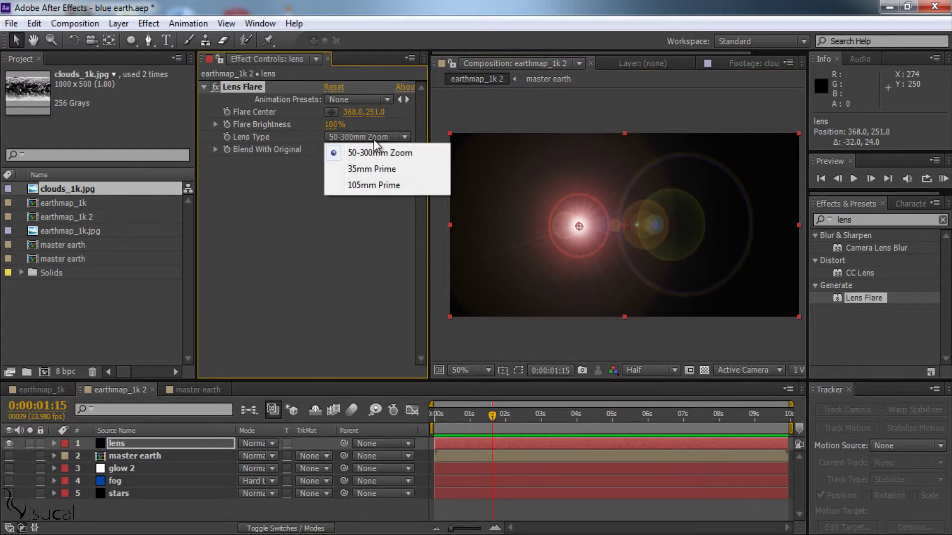
click(373, 188)
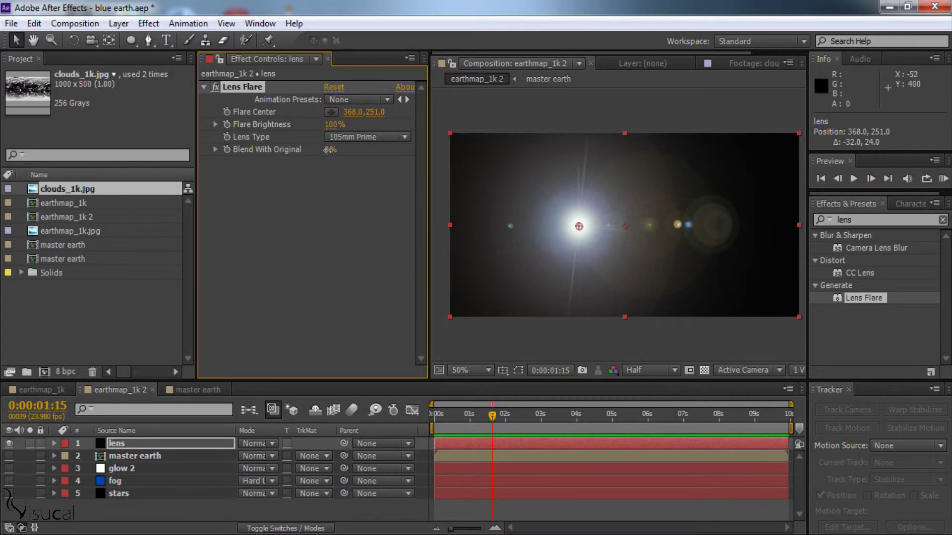
drag(330, 149, 338, 149)
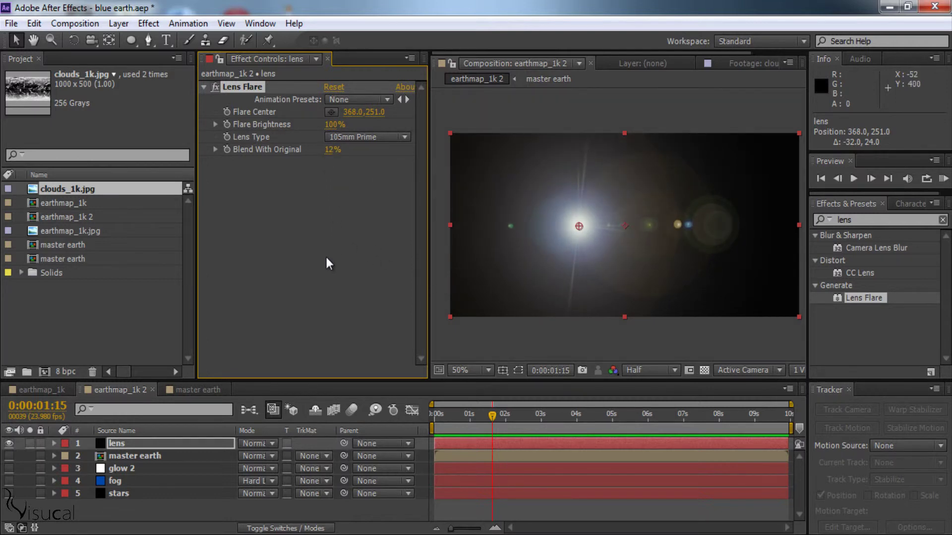
drag(331, 124, 326, 124)
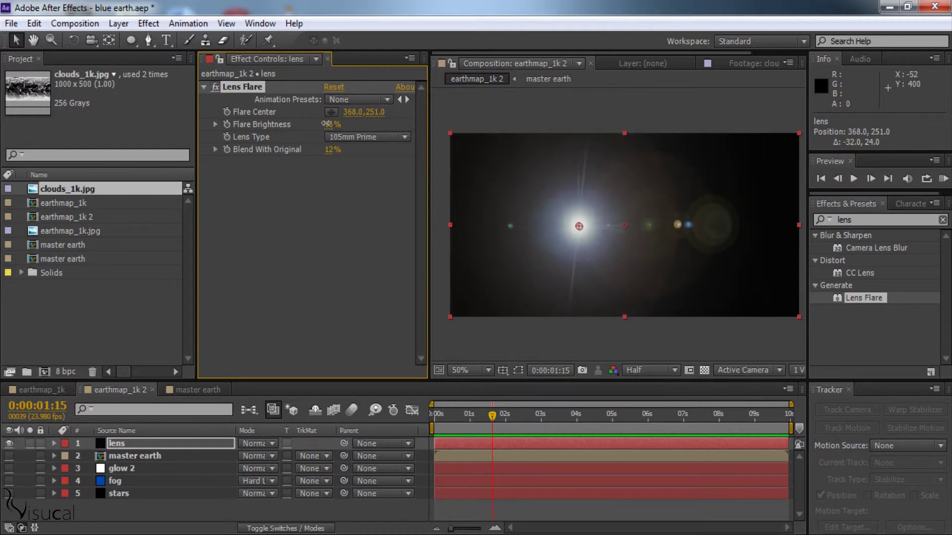
Apply Curves to the lens layer and raise the Red channel curve.
click(871, 221)
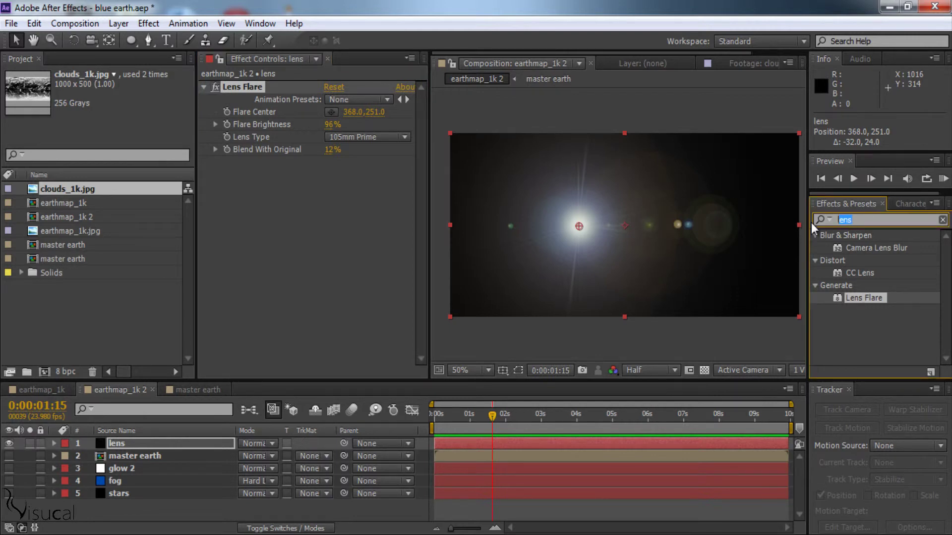
text(curve)
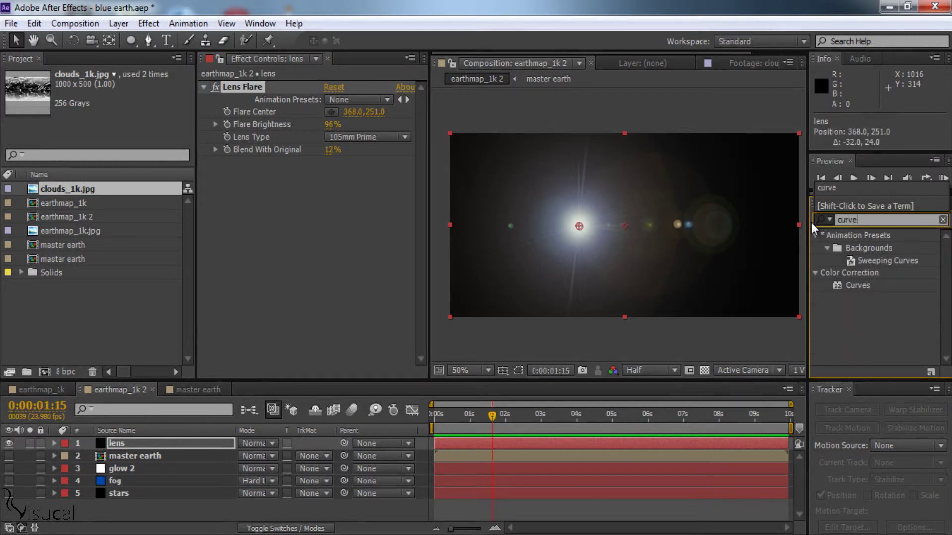
drag(838, 286, 644, 253)
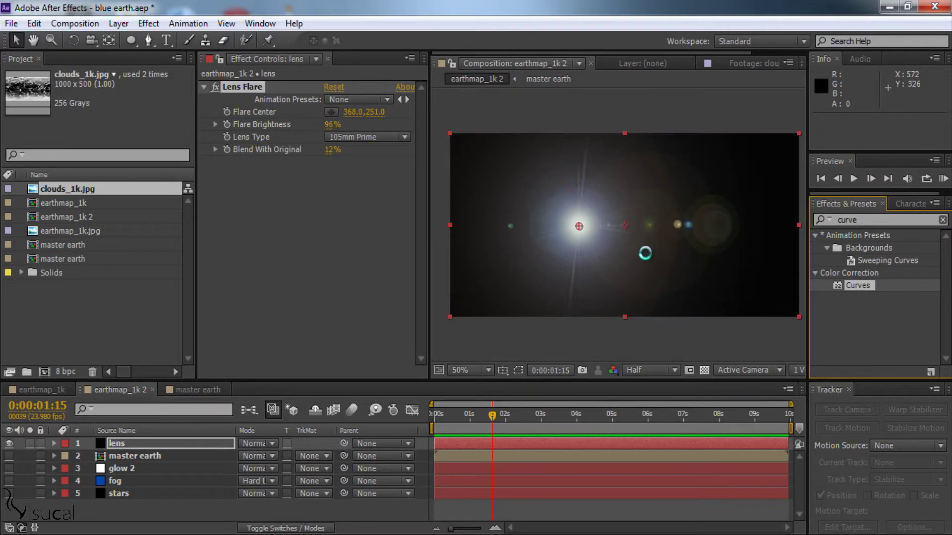
click(392, 186)
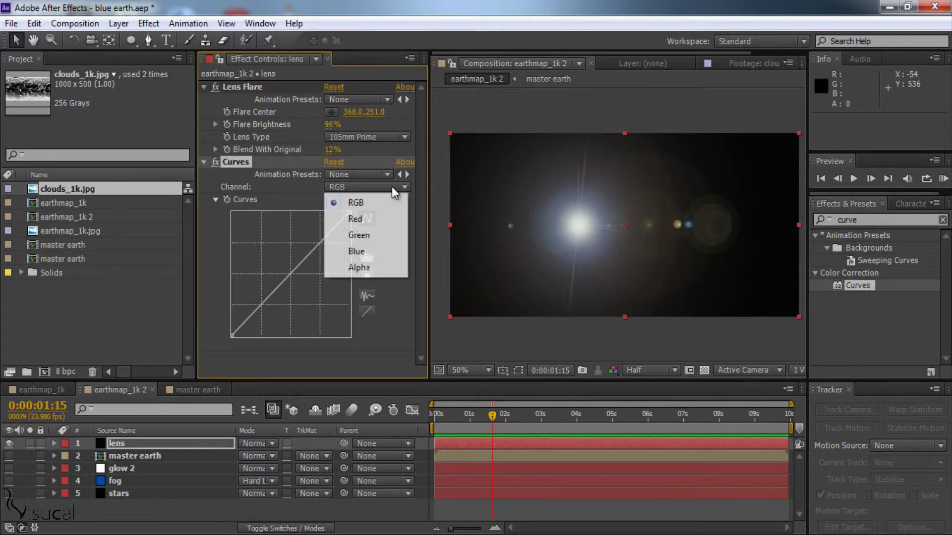
click(381, 219)
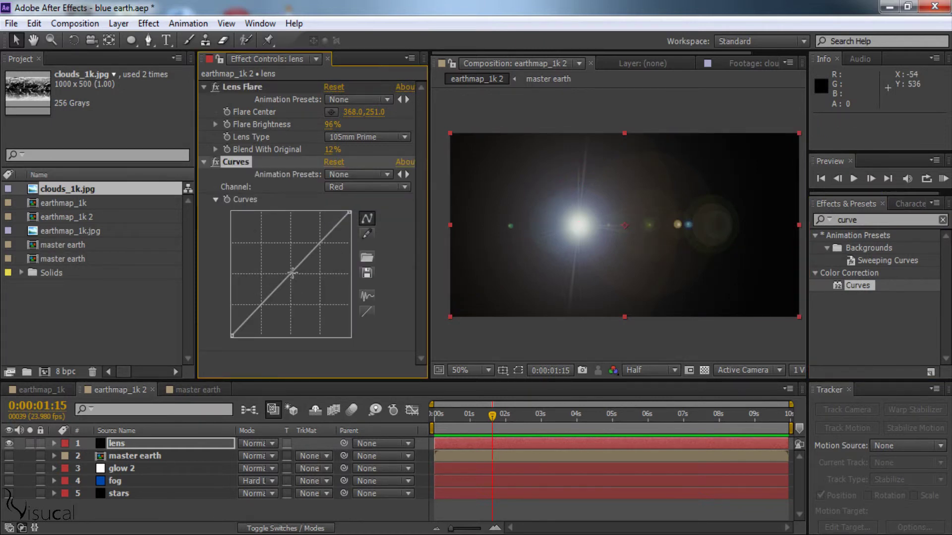
drag(292, 273, 284, 268)
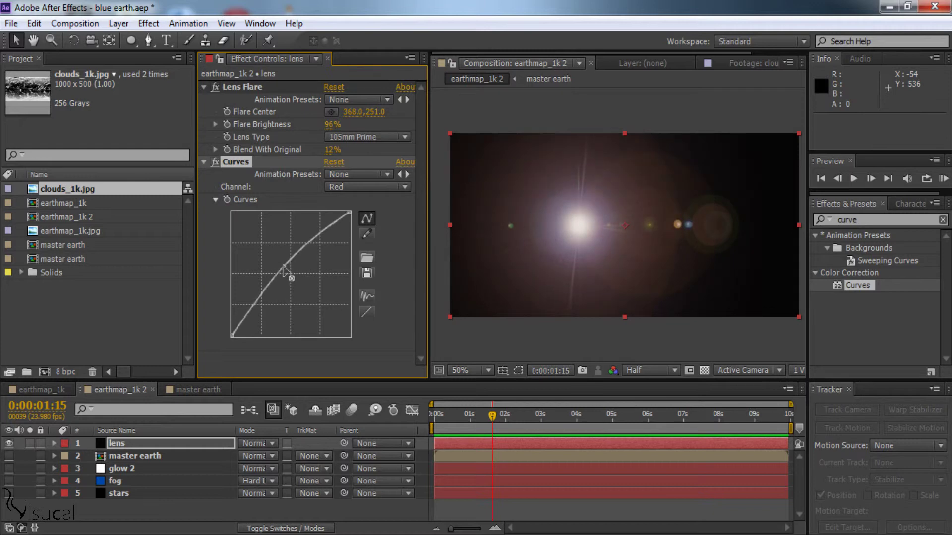
Pull the Blue channel curve down and boost the Green curve to tint the flare yellow-green.
click(396, 188)
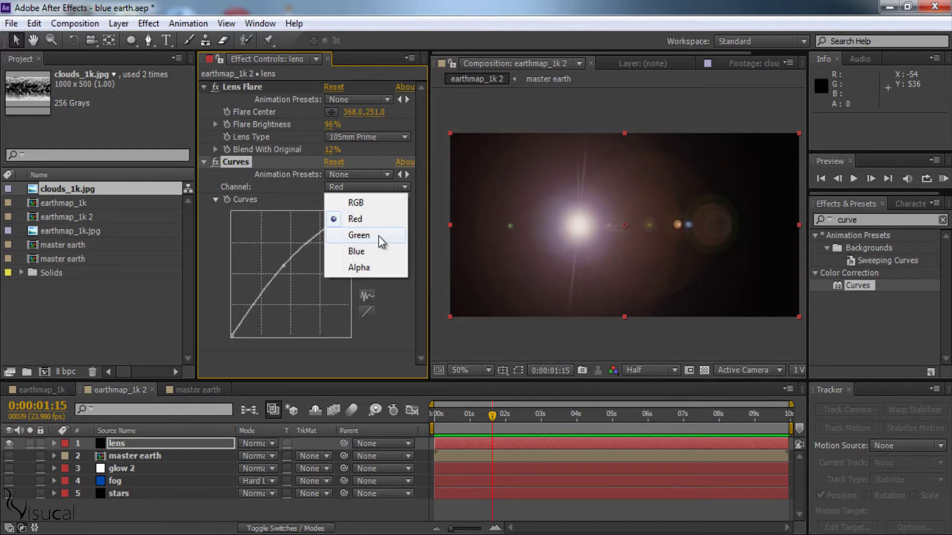
click(364, 253)
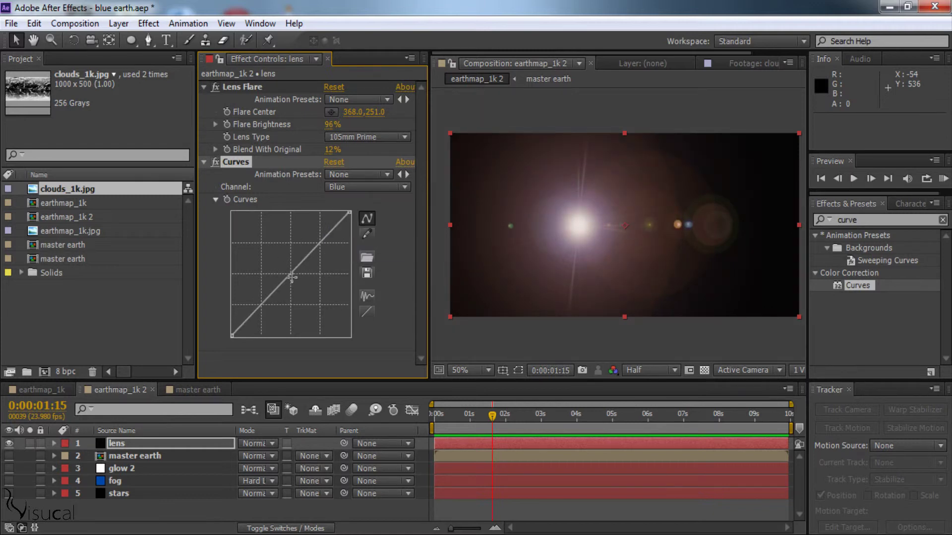
drag(291, 274, 304, 286)
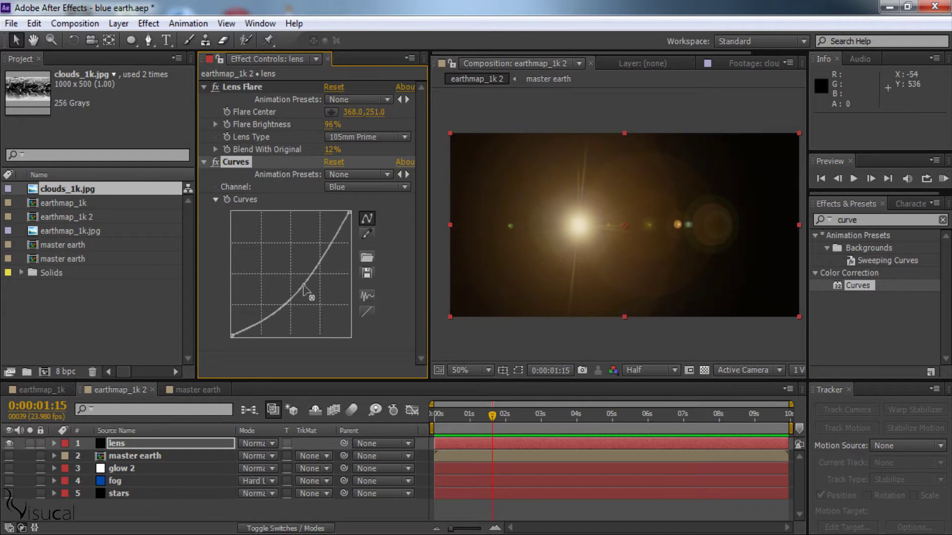
click(395, 188)
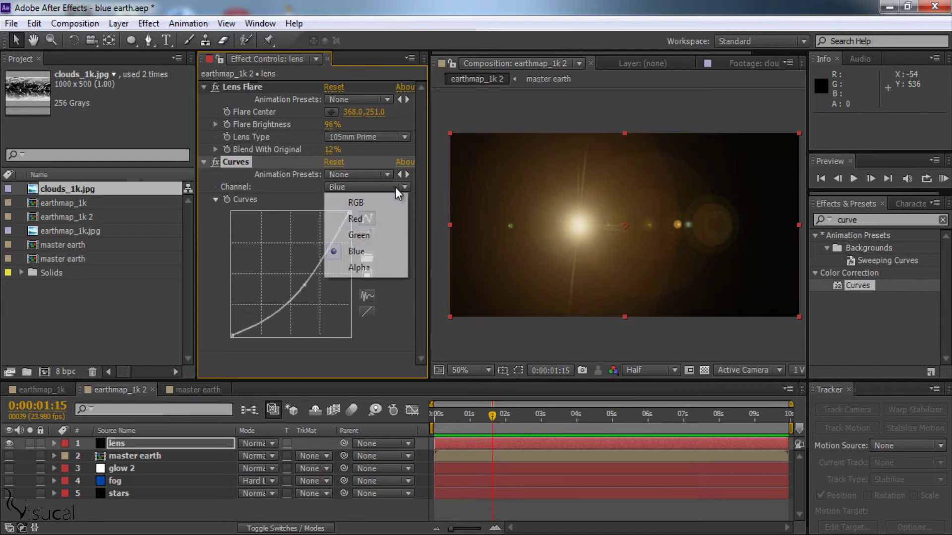
click(363, 238)
drag(291, 275, 285, 265)
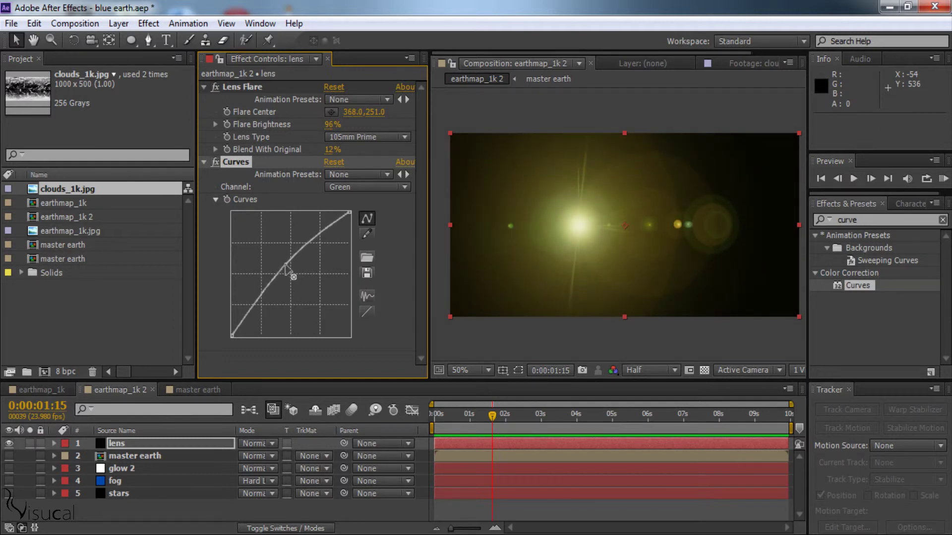
Shape the RGB curve into an S, brightening highlights and darkening shadows.
click(395, 188)
click(371, 202)
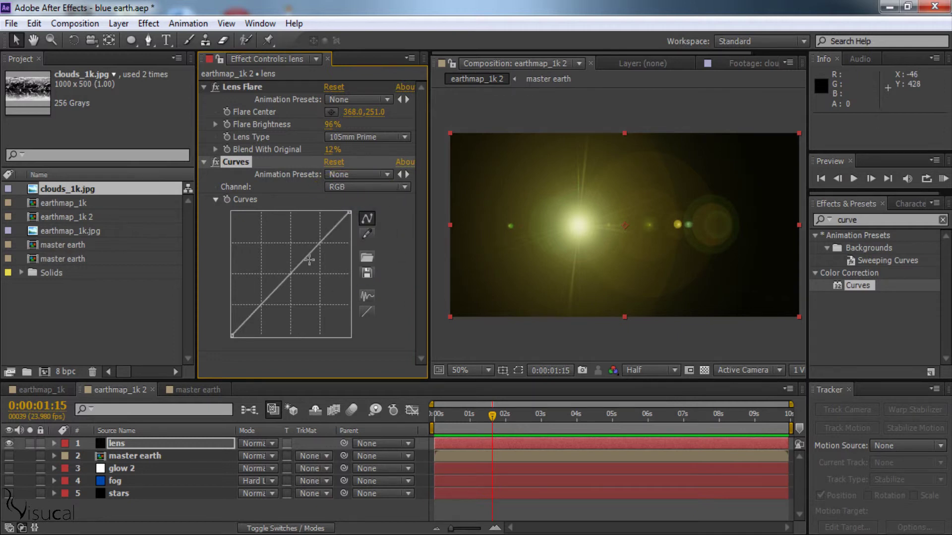
drag(307, 258, 300, 247)
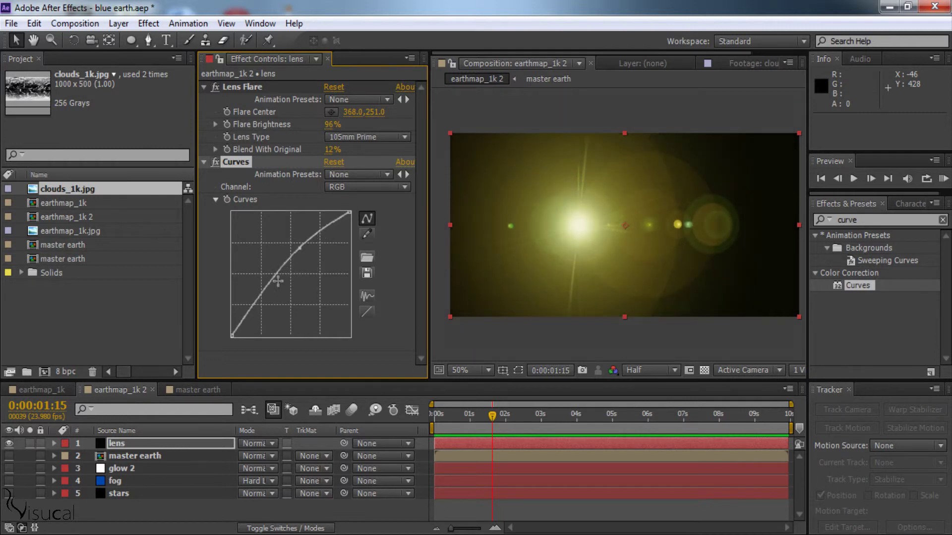
drag(266, 294, 274, 301)
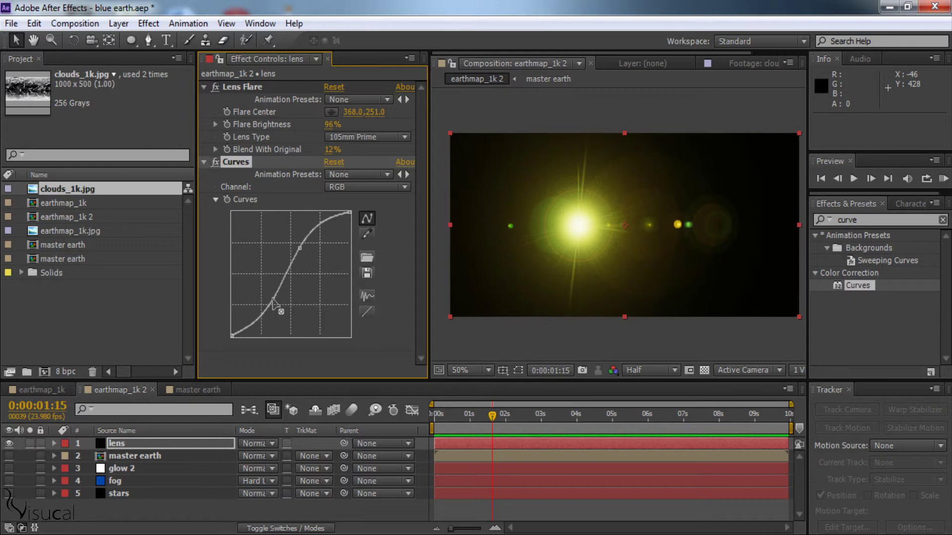
click(142, 440)
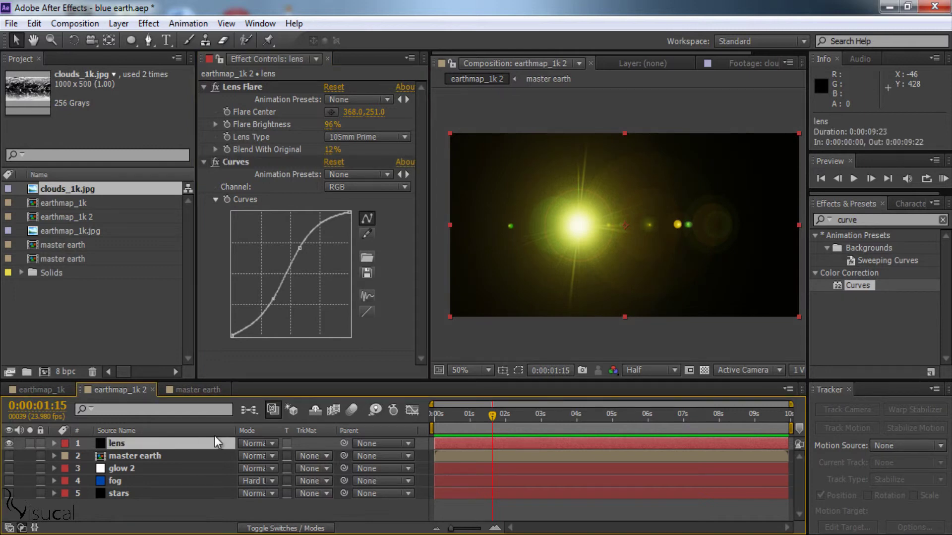
Set the lens layer to Screen mode, make layers 2–5 visible, and return to 0:00:00:00.
click(273, 444)
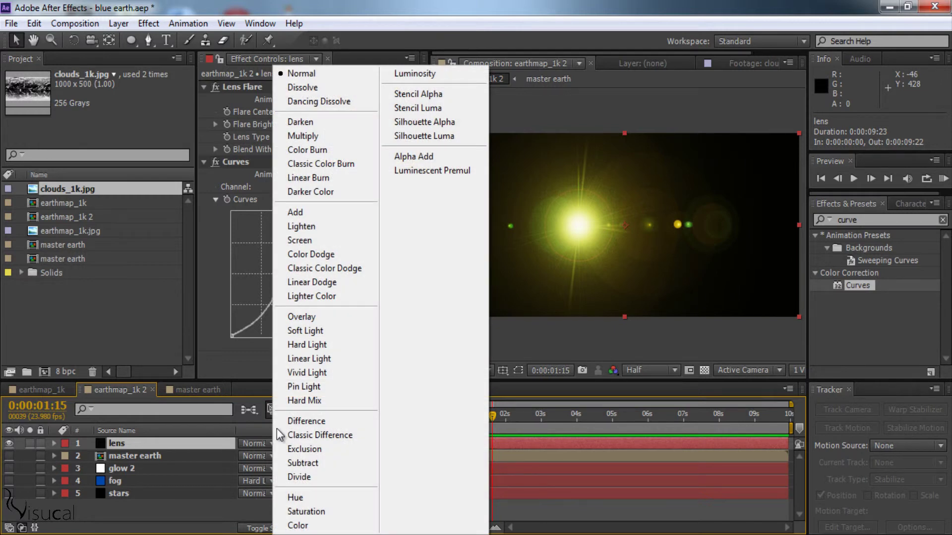
click(338, 242)
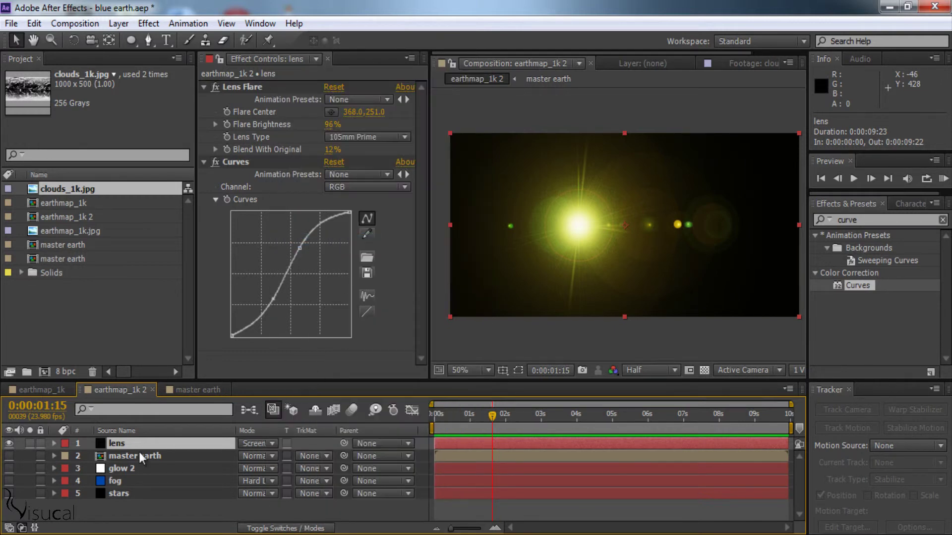
drag(8, 456, 7, 493)
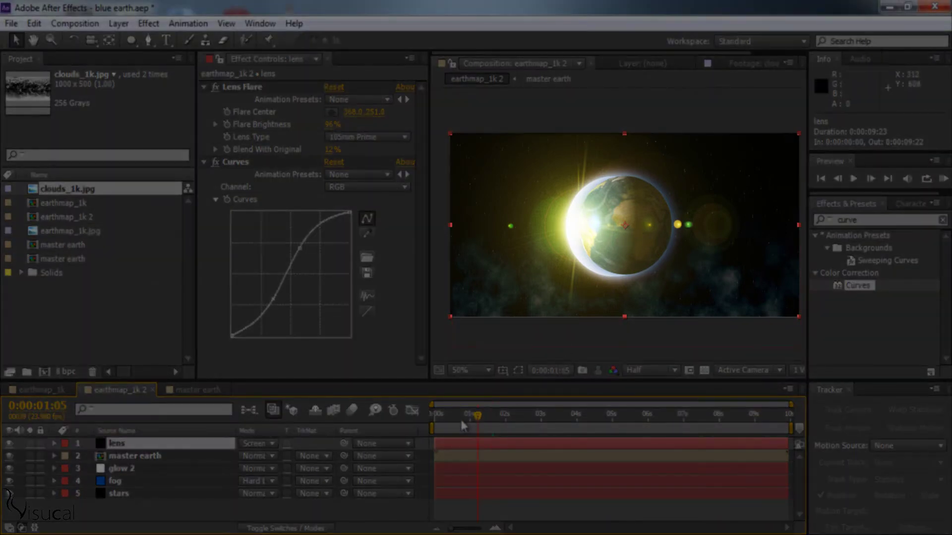
drag(462, 425, 427, 424)
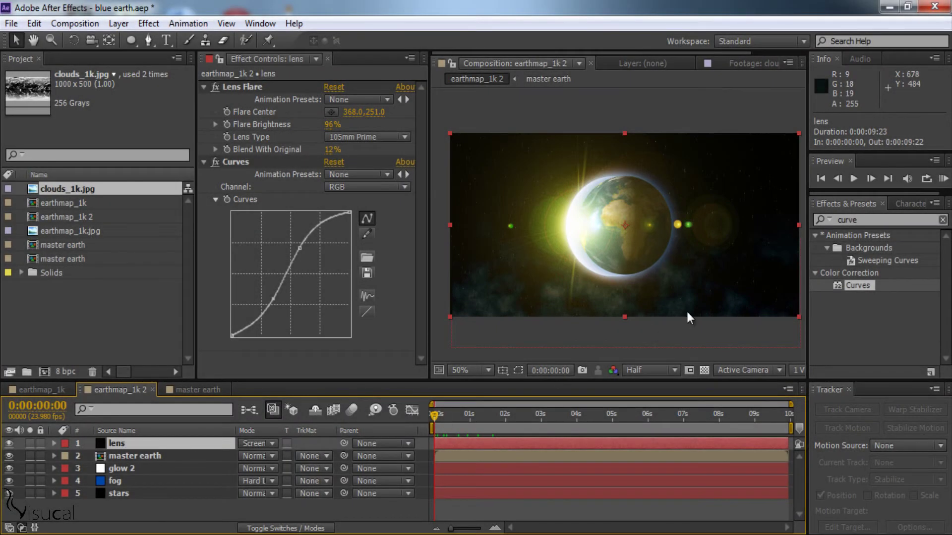
Keyframe Flare Center so the flare sun moves from beside the earth to the right side.
click(226, 112)
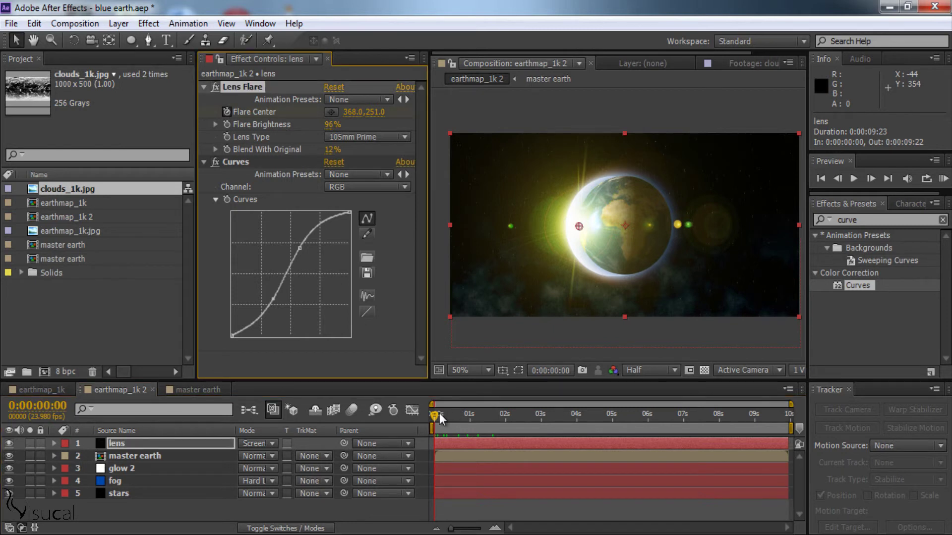
drag(439, 413, 790, 430)
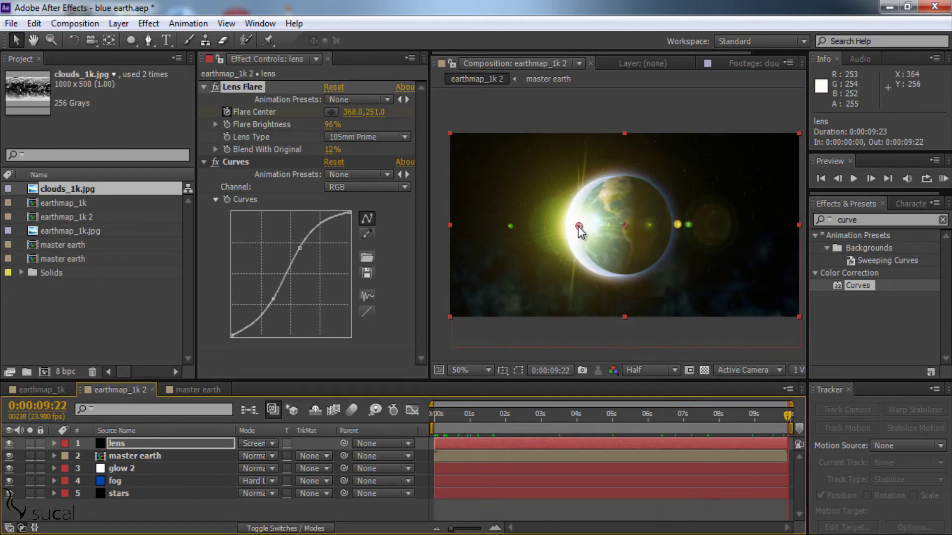
drag(580, 227, 762, 230)
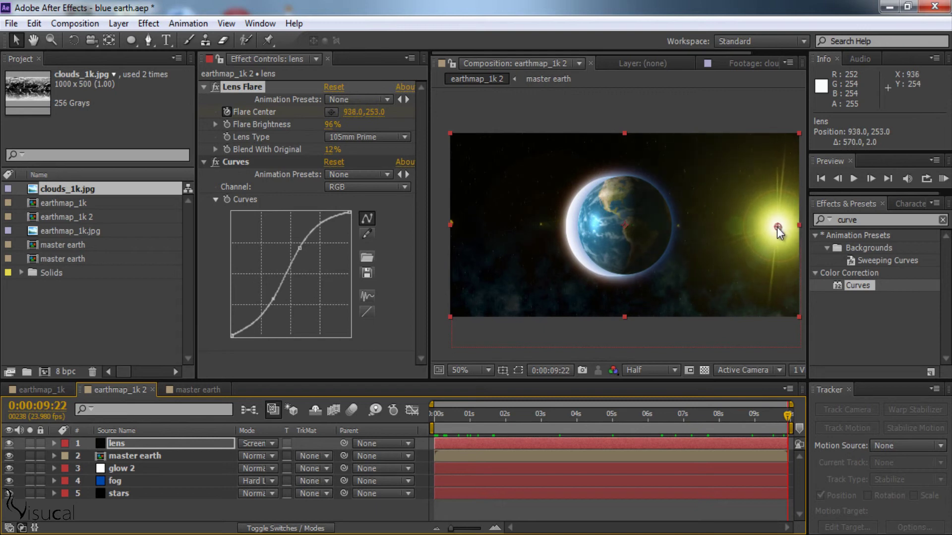
Return to the start, reveal the lens layer's opacity, and play a preview of the animation.
key(Home)
key(t)
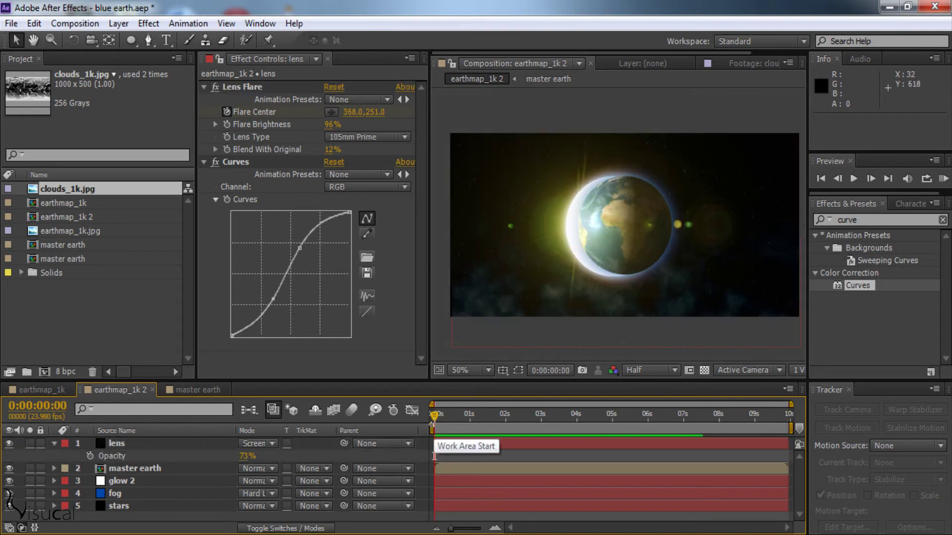
key(space)
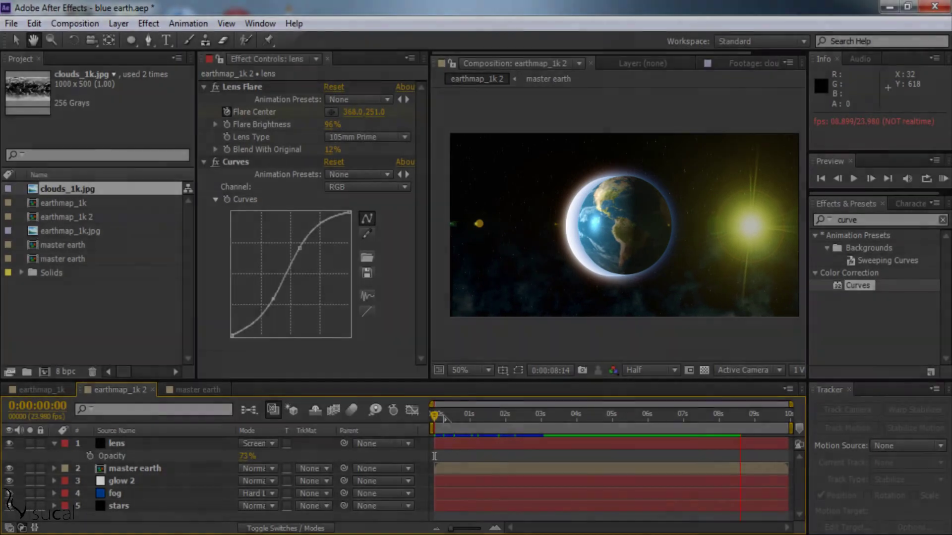
key(space)
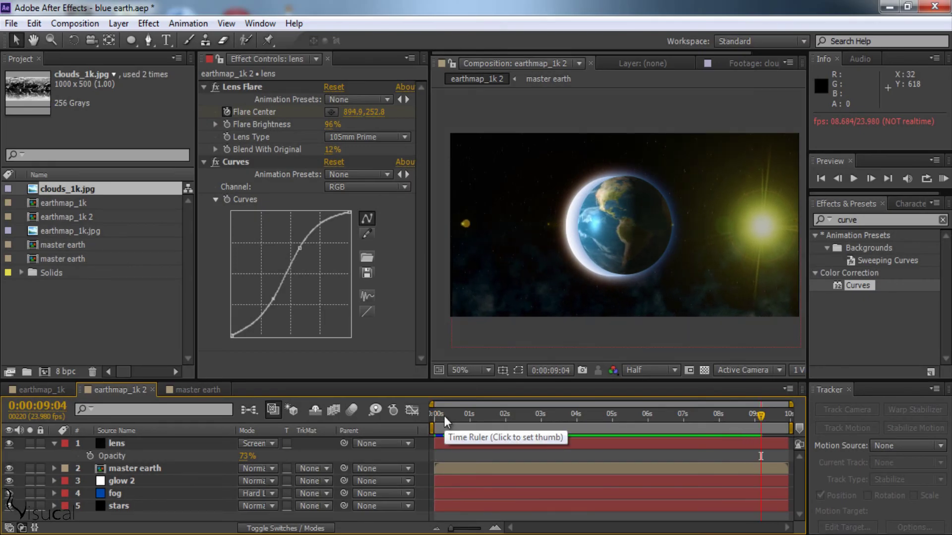